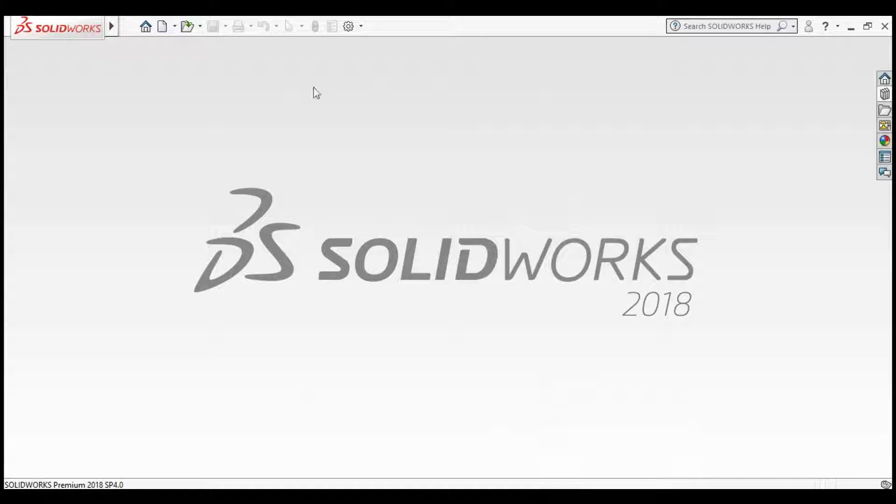
Create a new part document and set its background scene to Plain White.
key("ctrl+n")
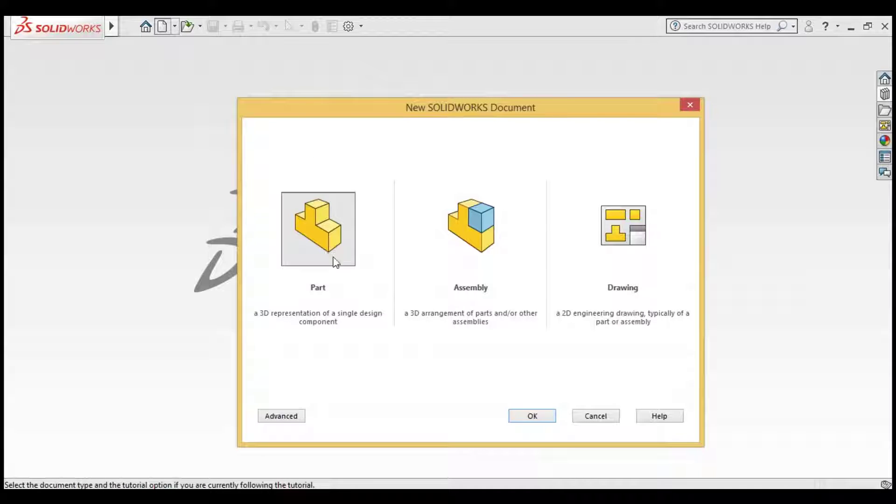
left_click(533, 415)
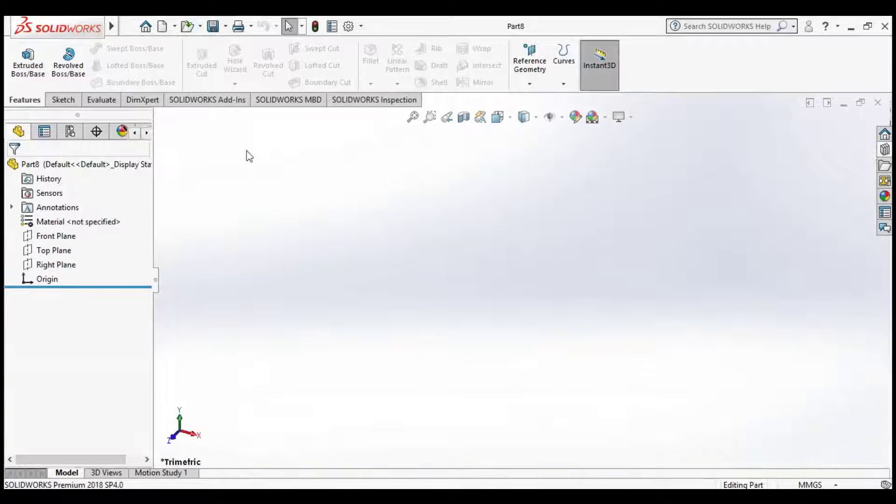
left_click(592, 116)
left_click(612, 147)
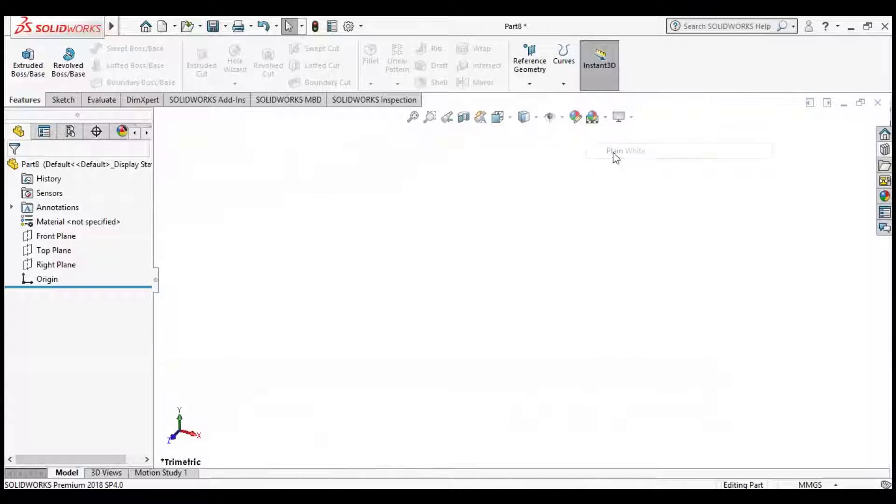
left_click(819, 484)
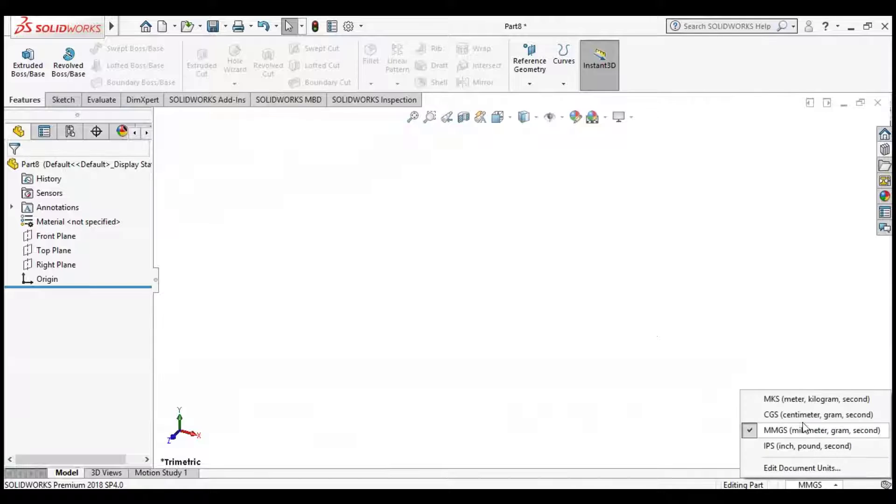
key("Escape")
Open the part's equation manager from the hidden tree items and add a global variable "module" equal to 2mm.
right_click(29, 164)
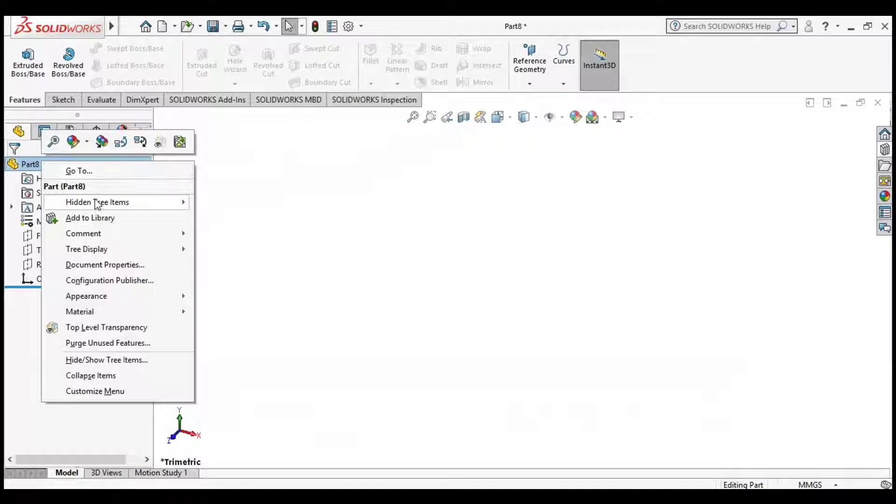
mouse_move(154, 202)
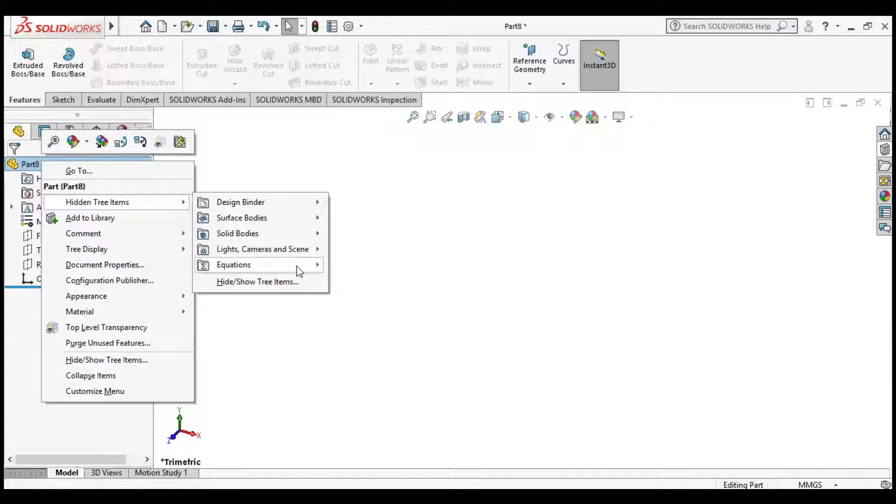
mouse_move(301, 267)
left_click(352, 264)
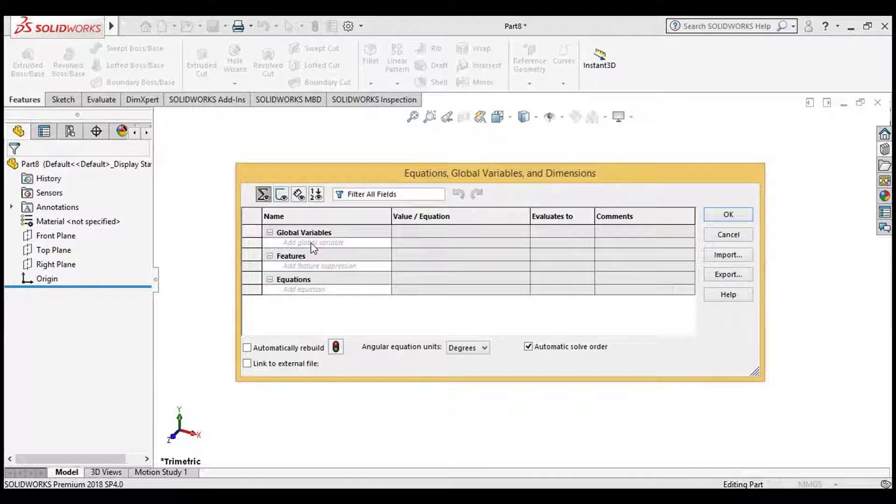
left_click(311, 243)
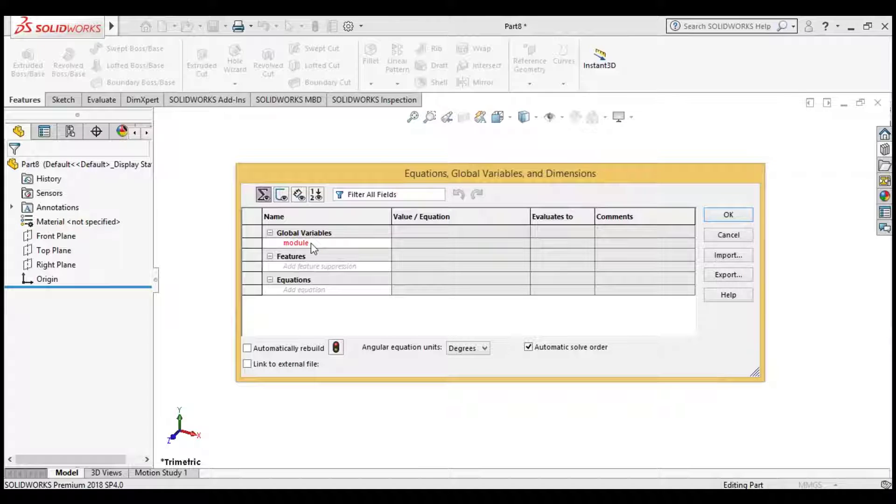
key("Tab")
type("= 2mm")
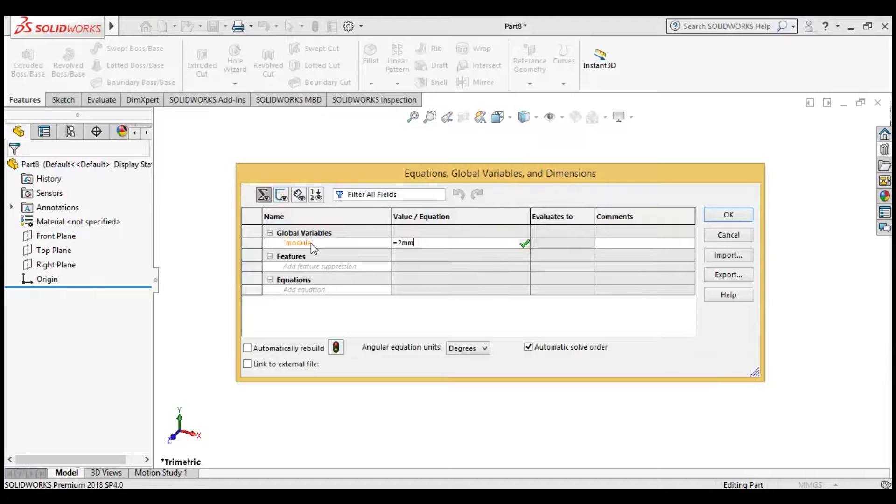
key("Return")
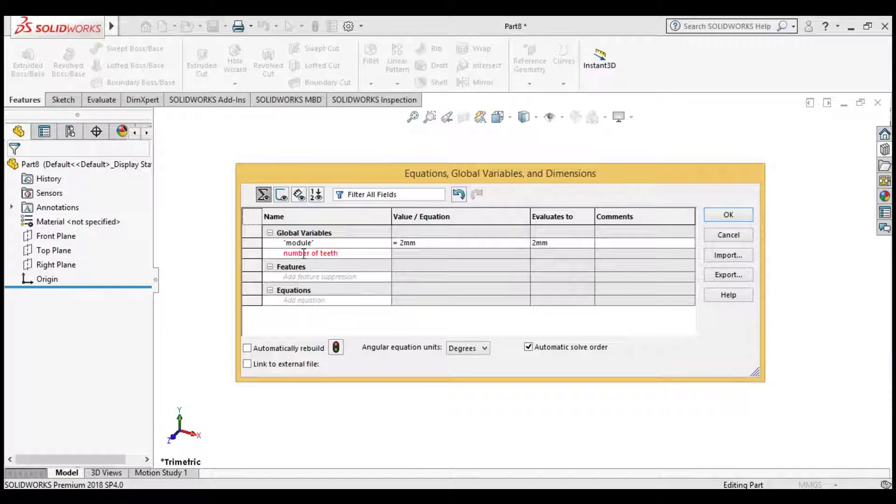
Add a global variable "number of teeth" with the value 25.
key("Tab")
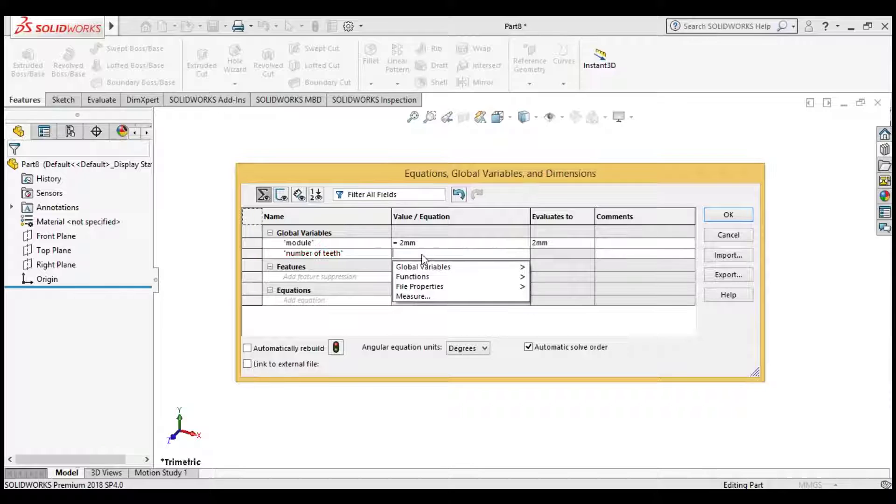
type("=")
key("BackSpace")
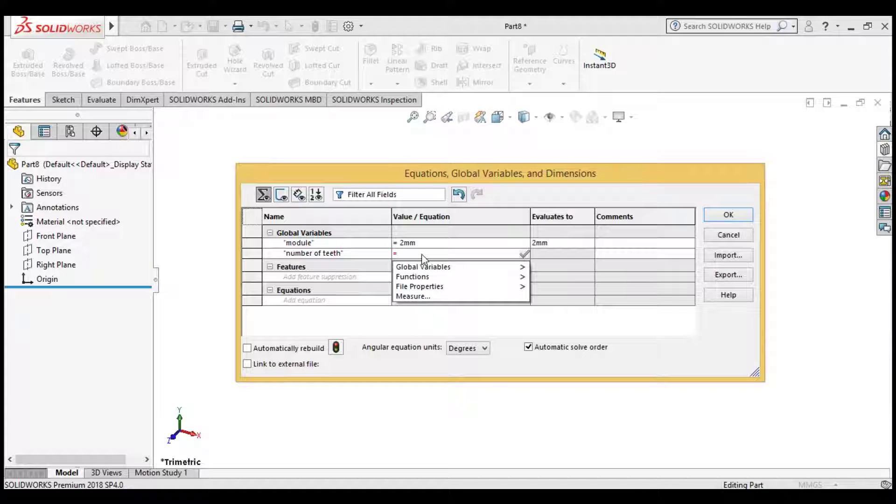
type("25")
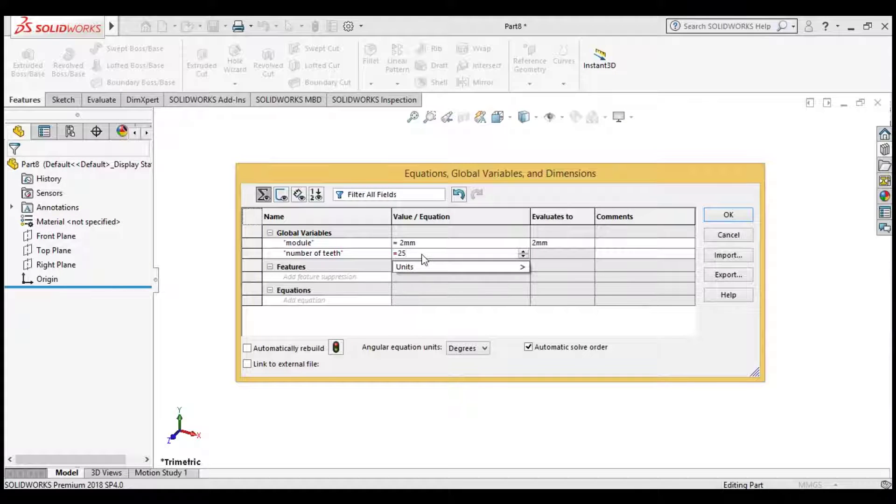
key("Tab")
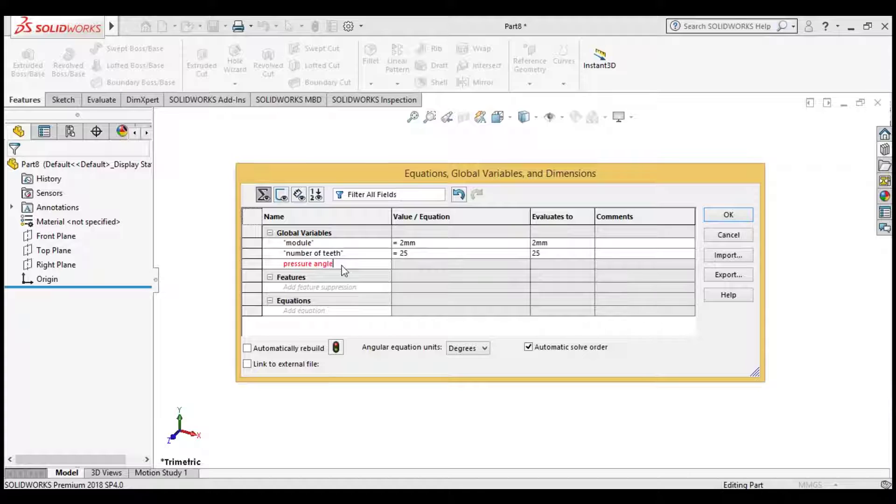
Add a global variable "pressure angle" with the value 20 and accept the equations.
key("Tab")
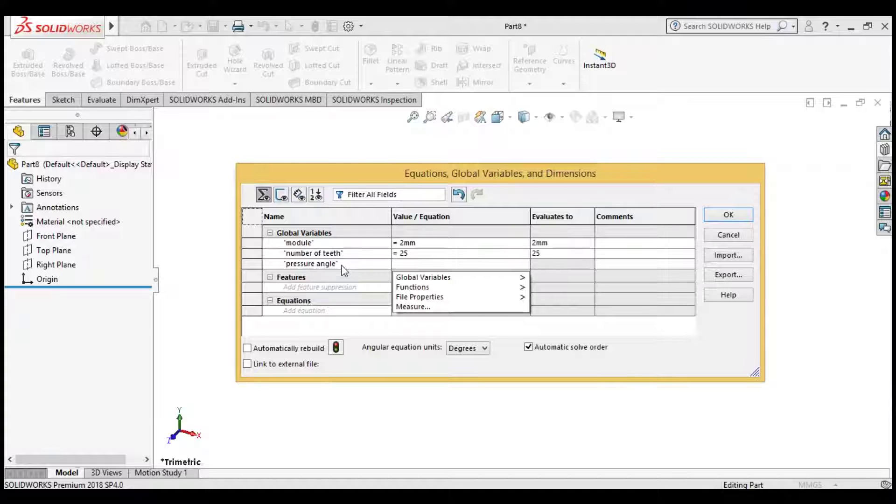
type("20")
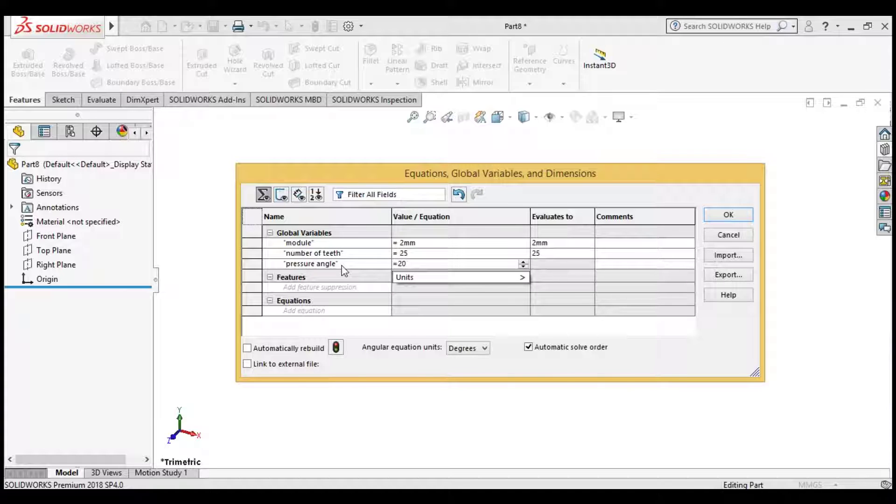
key("Tab")
left_click(713, 216)
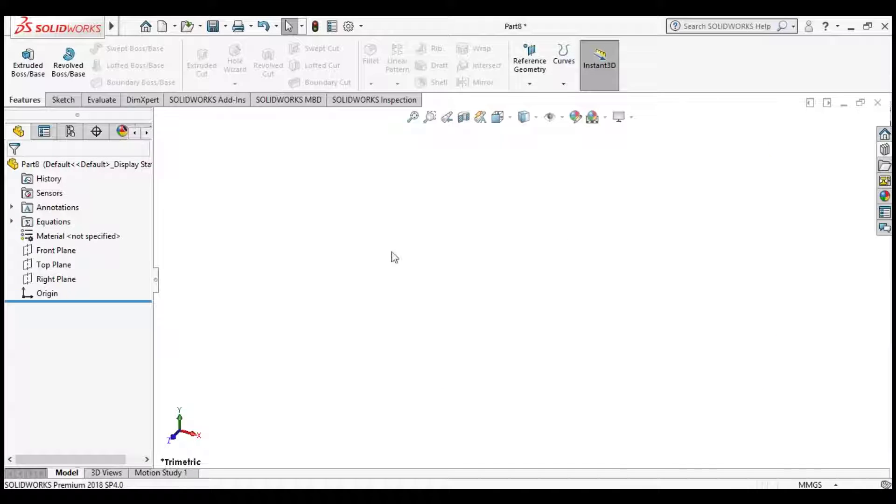
Start a sketch on the Front Plane and draw a circle about 106 mm in diameter centred on the origin.
left_click(55, 250)
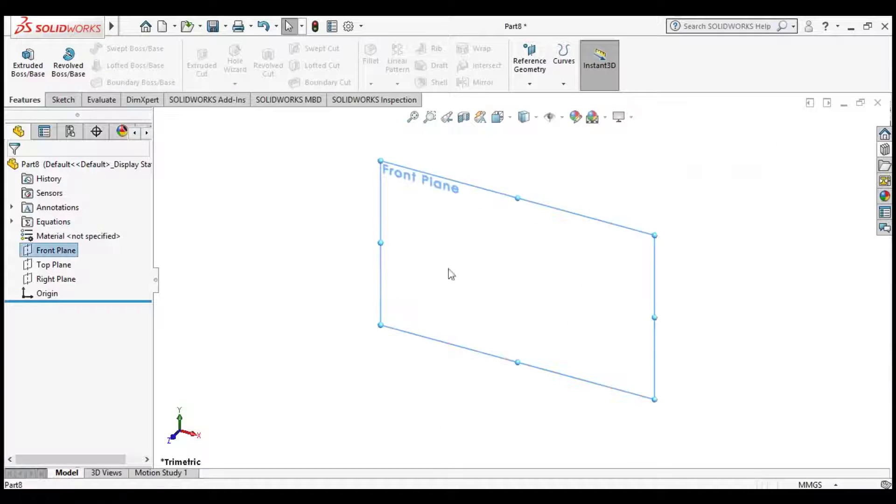
left_click(64, 100)
left_click(21, 58)
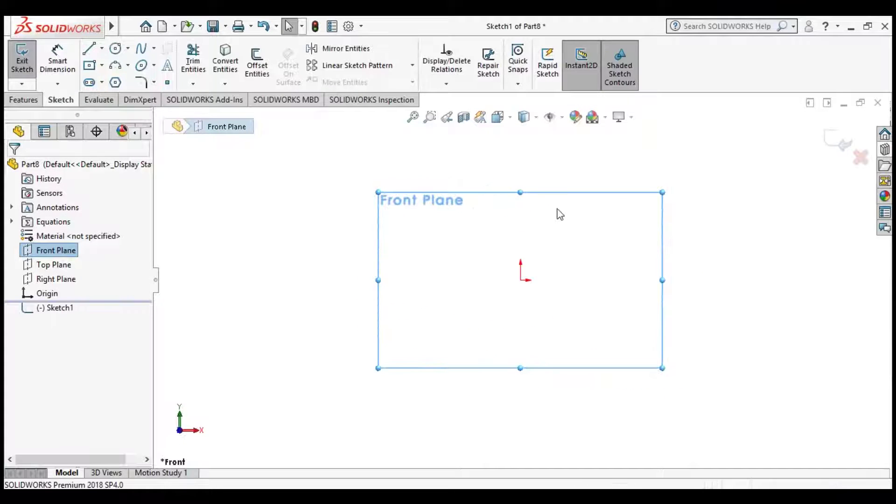
left_click(115, 48)
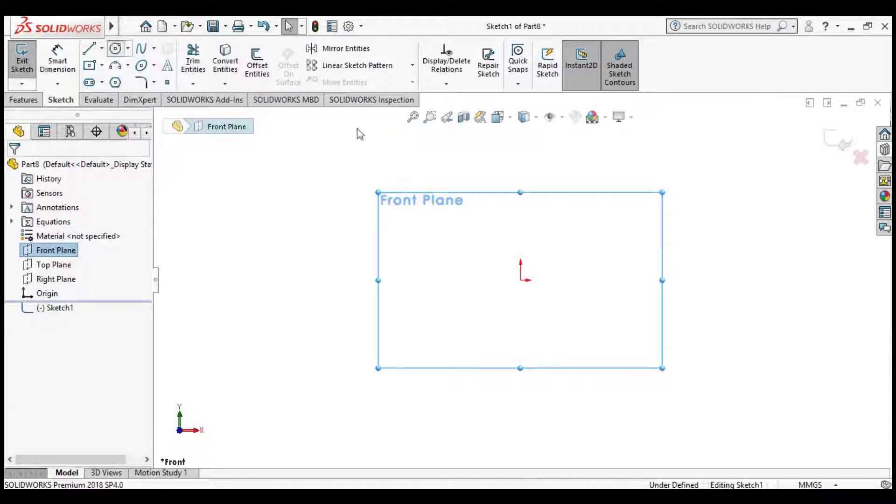
left_click(521, 280)
left_click(588, 334)
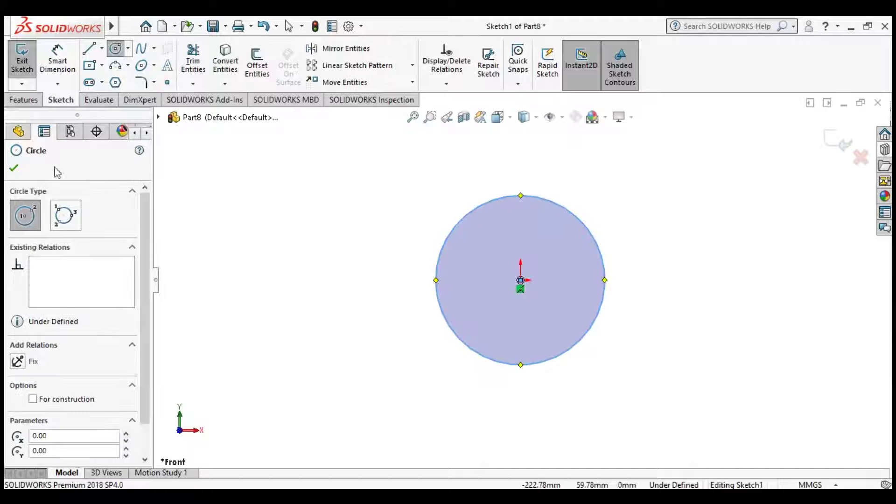
key("Escape")
Dimension the circle's diameter with the equation "module" * "number of teeth".
left_click(58, 58)
left_click(574, 209)
left_click(672, 251)
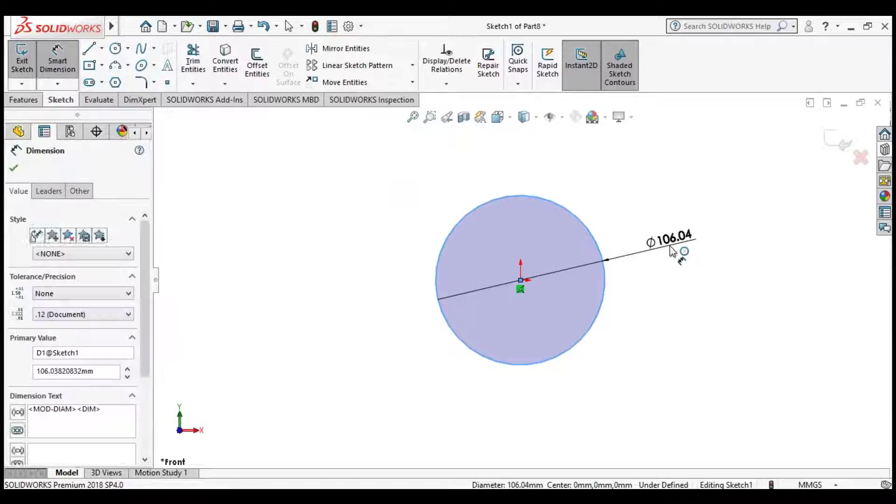
type("=mo")
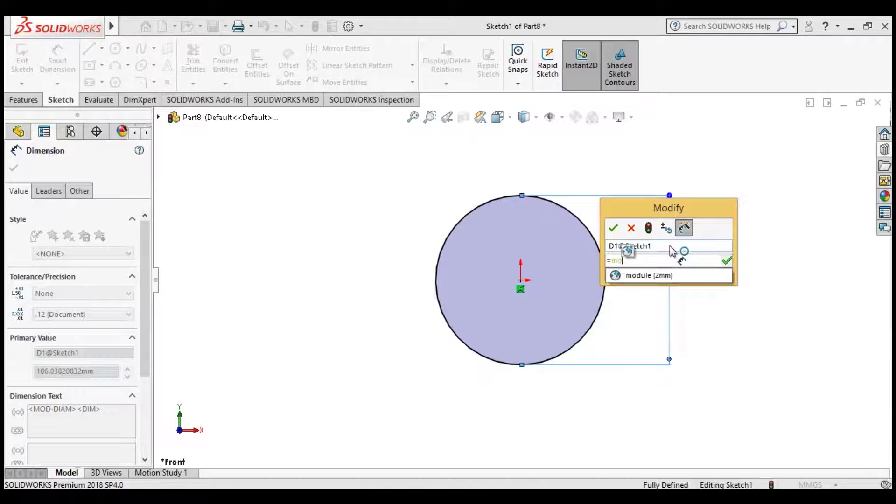
left_click(665, 276)
type("* \"num")
left_click(670, 276)
key("Return")
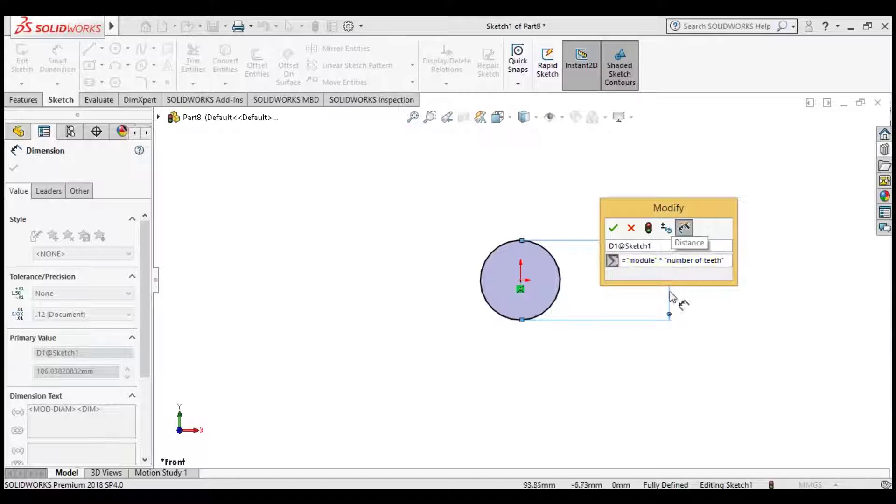
left_click(613, 227)
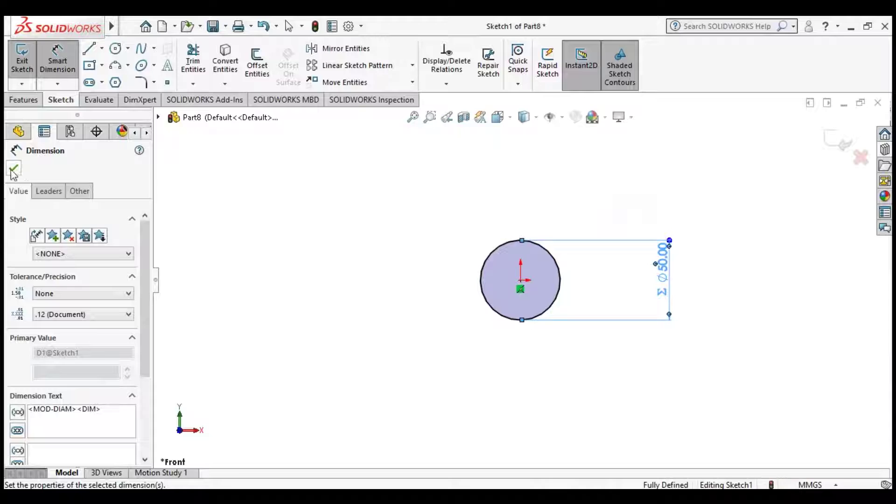
left_click(14, 170)
Draw a larger concentric circle about 78.5 mm in diameter around the first one, centred on the origin.
scroll(499, 267, "down", 5)
scroll(518, 274, "up", 3)
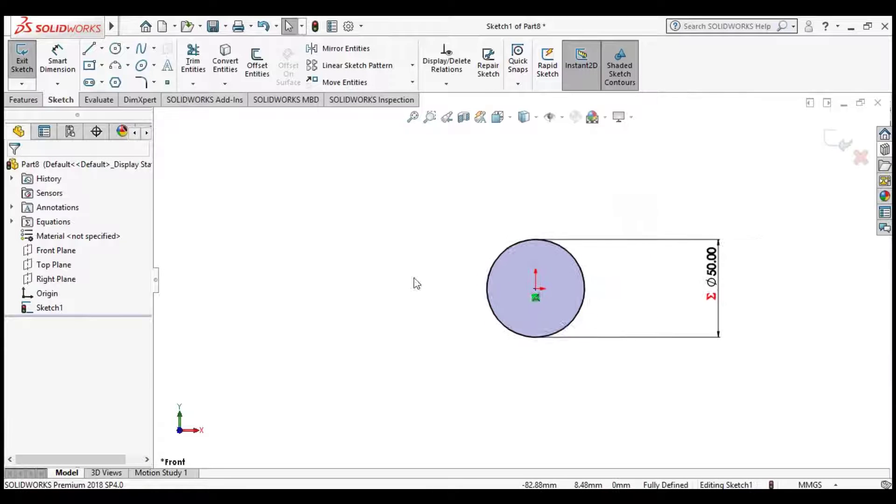
scroll(564, 281, "down", 3)
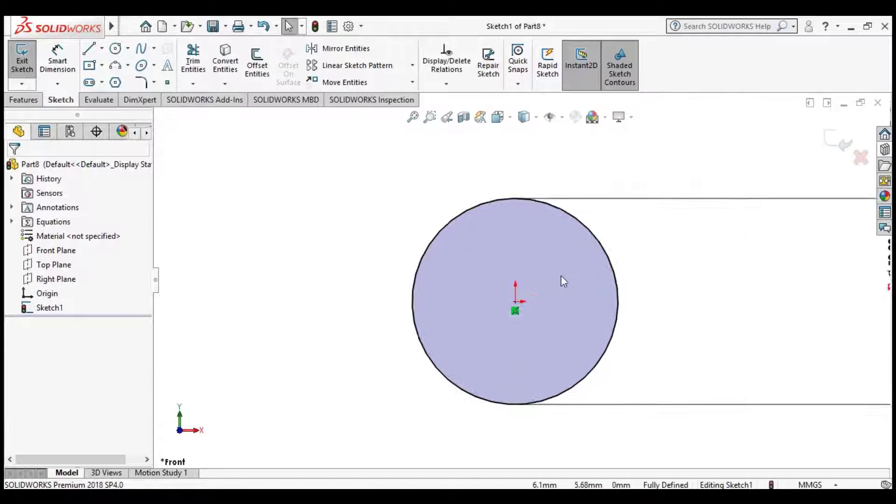
left_click(515, 302)
left_click(670, 353)
Dimension the outer circle's diameter with the equation ("number of teeth" + 2) * "module".
key("d")
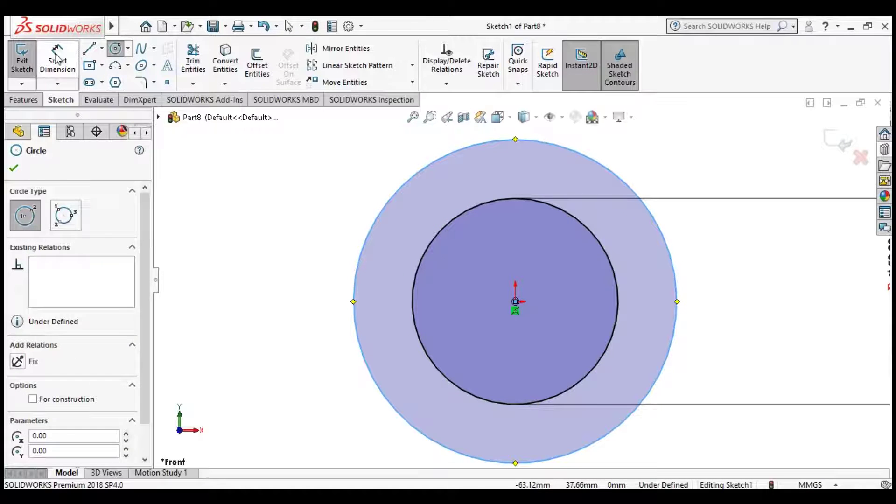
left_click(378, 223)
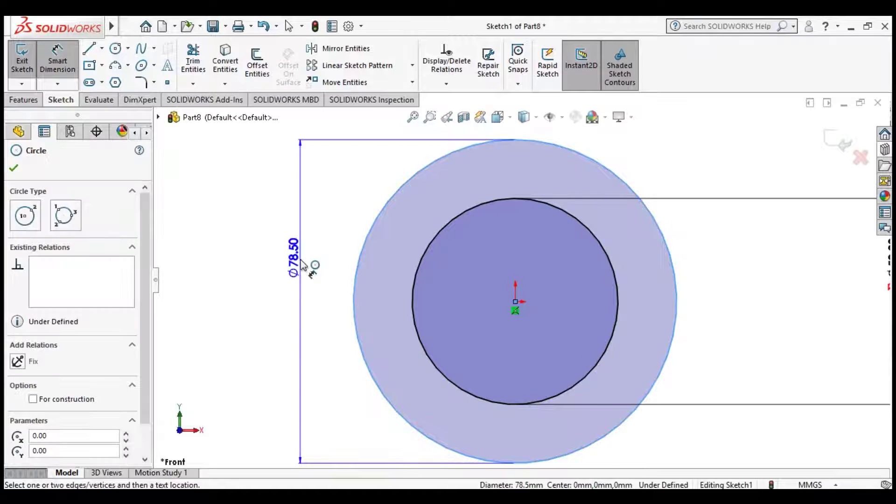
left_click(304, 265)
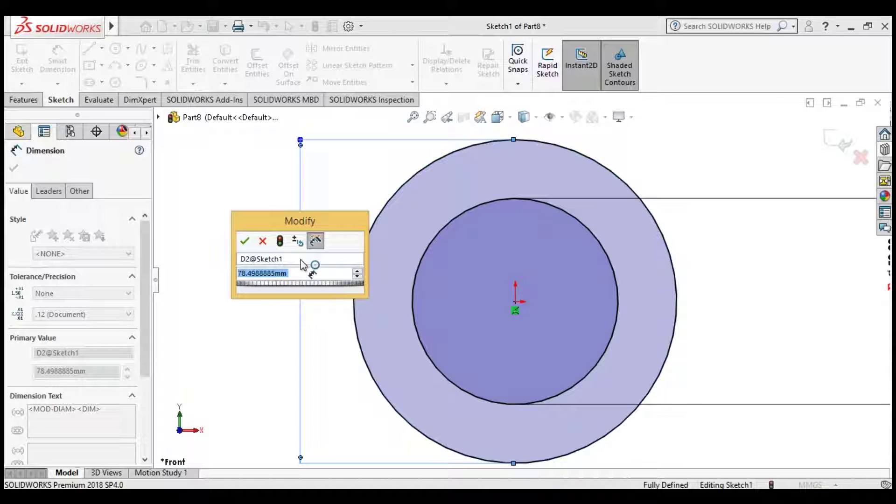
type("=(nu")
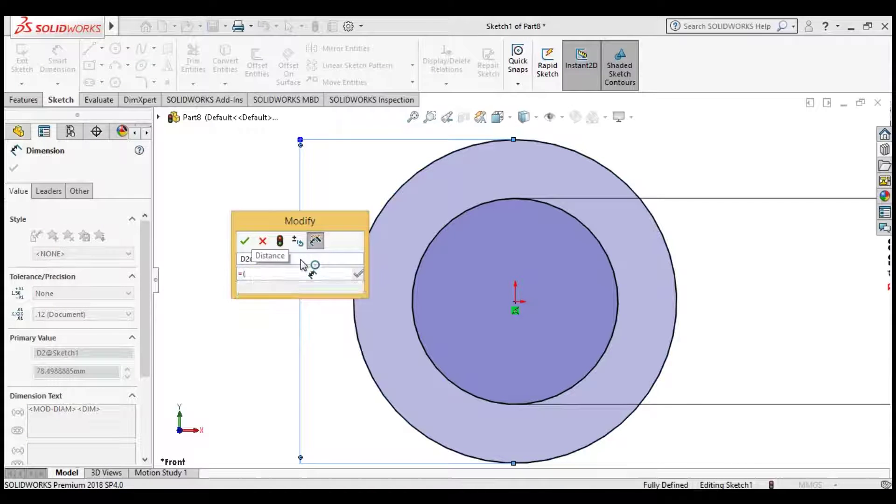
left_click(320, 293)
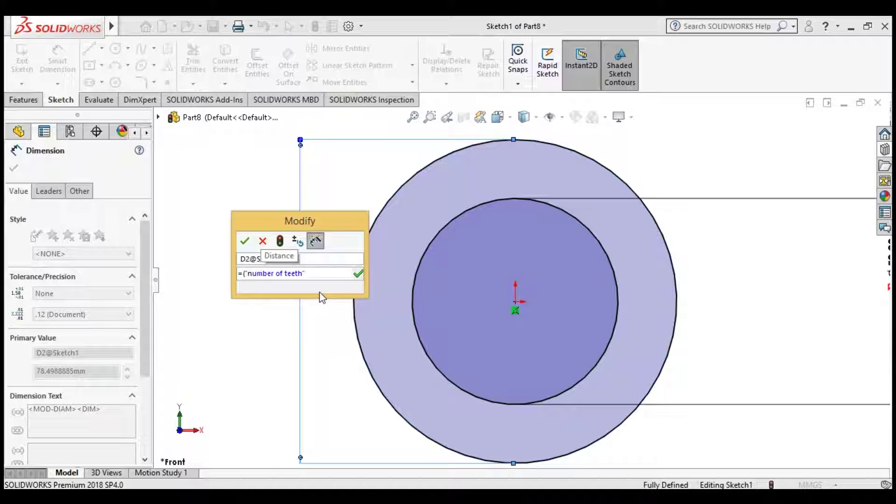
type("+ 2) * ")
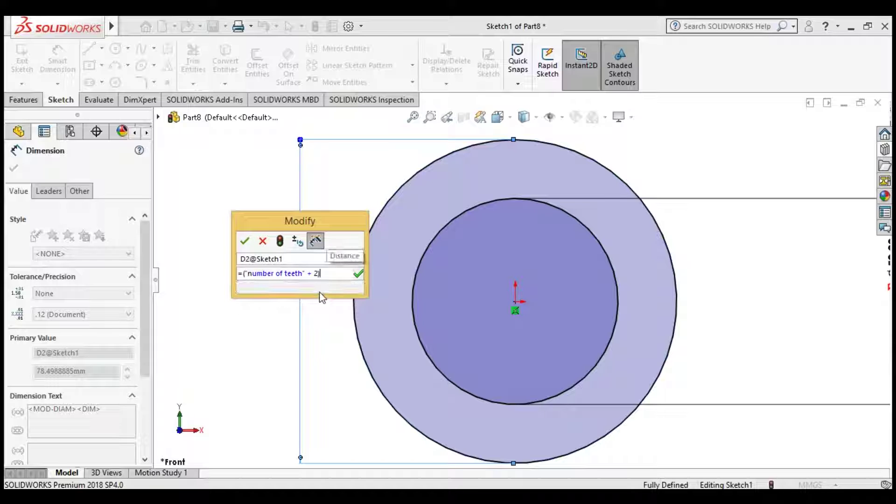
type("mod")
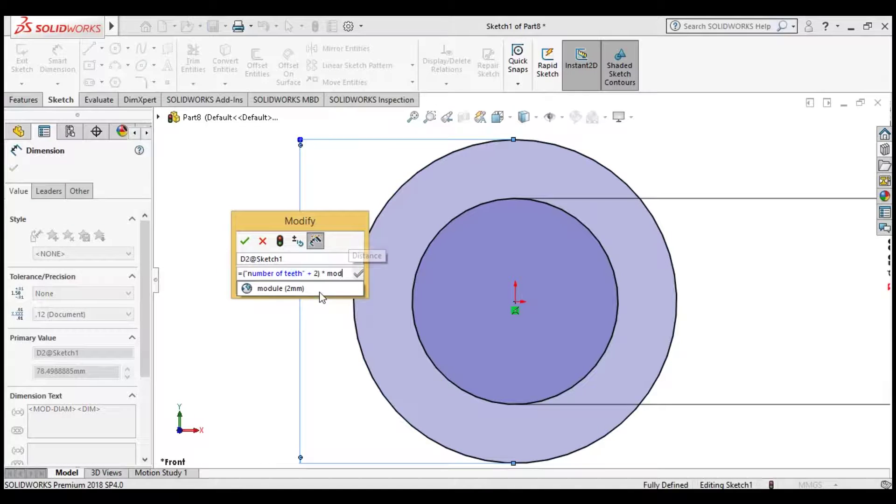
left_click(298, 289)
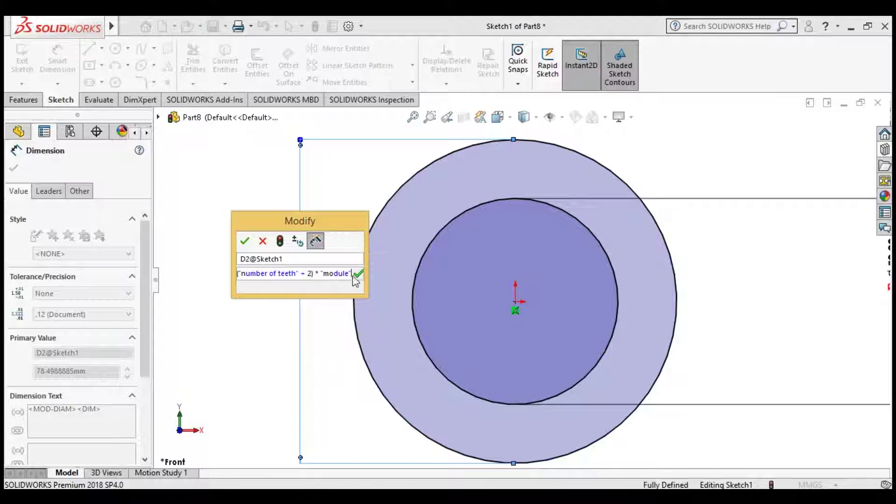
left_click(357, 273)
left_click(245, 240)
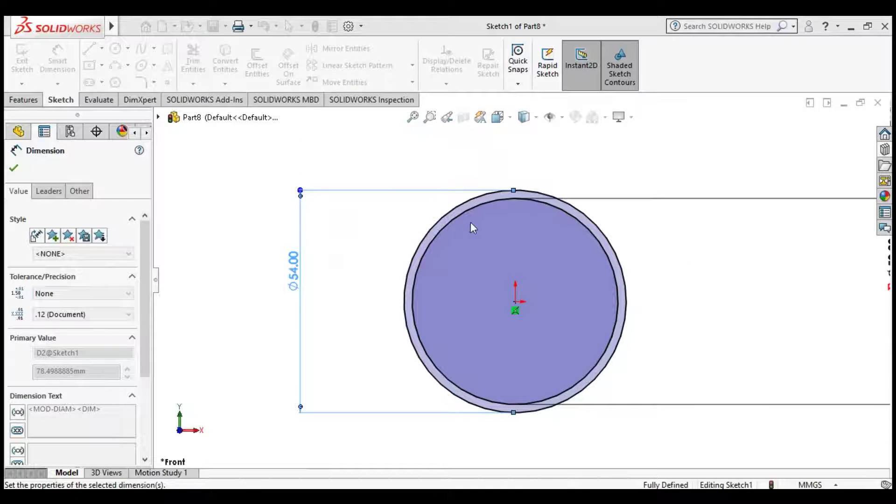
key("Escape")
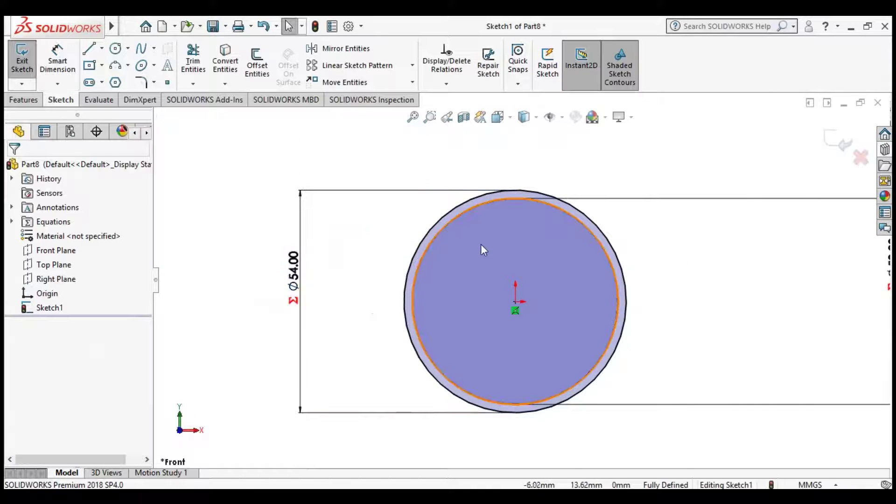
Convert the inner circle to construction geometry and exit the sketch.
scroll(472, 251, "up", 2)
scroll(472, 251, "down", 2)
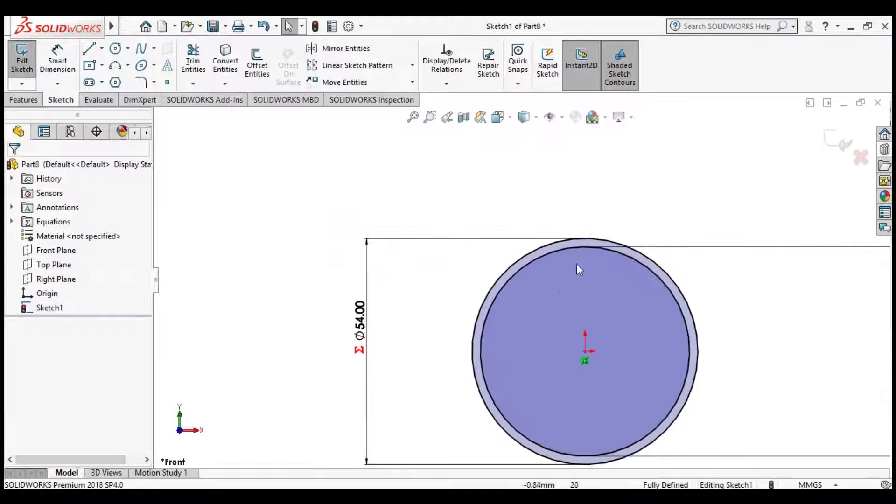
left_click(542, 257)
left_click(78, 346)
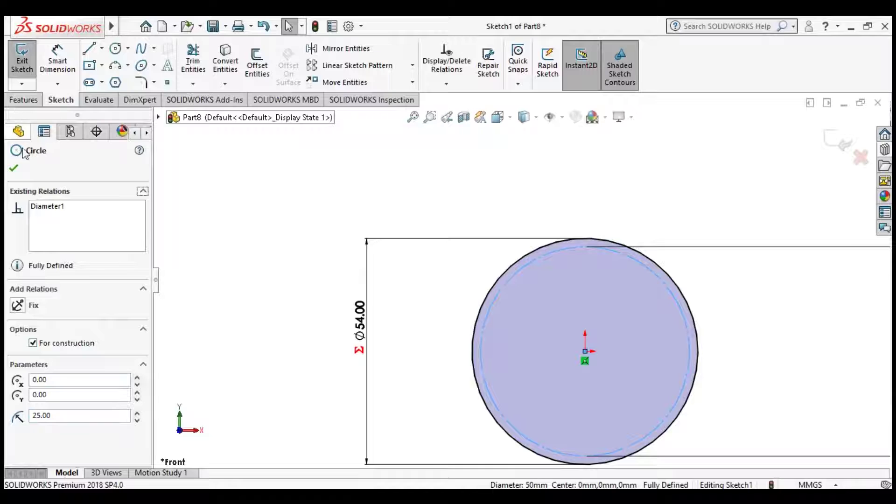
left_click(13, 168)
left_click(22, 61)
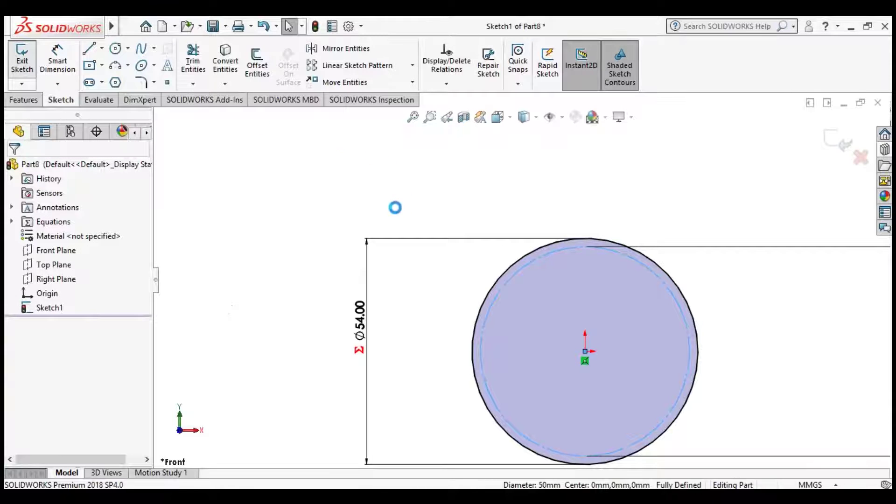
Extrude the circle sketch as a boss with a Mid Plane end condition and a depth of 20 mm.
scroll(552, 307, "up", 3)
scroll(554, 310, "down", 3)
mouse_move(676, 260)
middle_mouse_down()
mouse_move(632, 288)
mouse_move(507, 264)
middle_mouse_up()
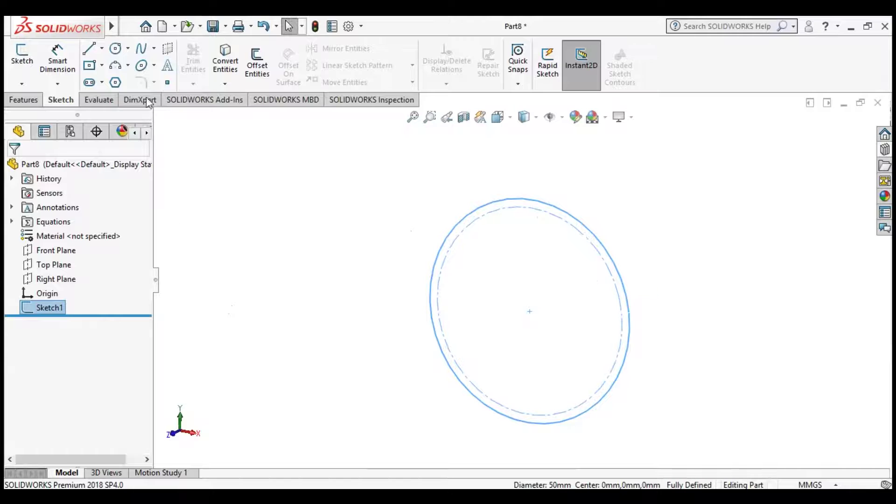
left_click(24, 99)
left_click(28, 61)
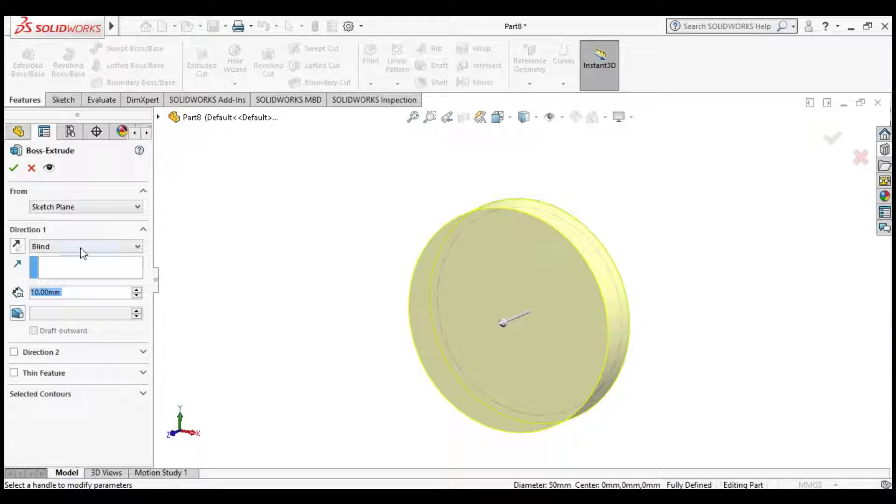
left_click(80, 250)
left_click(77, 300)
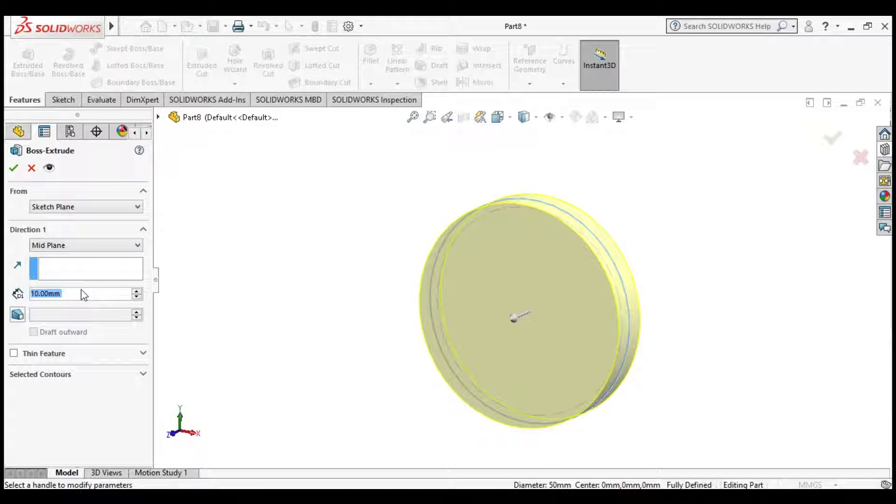
type("20")
key("Return")
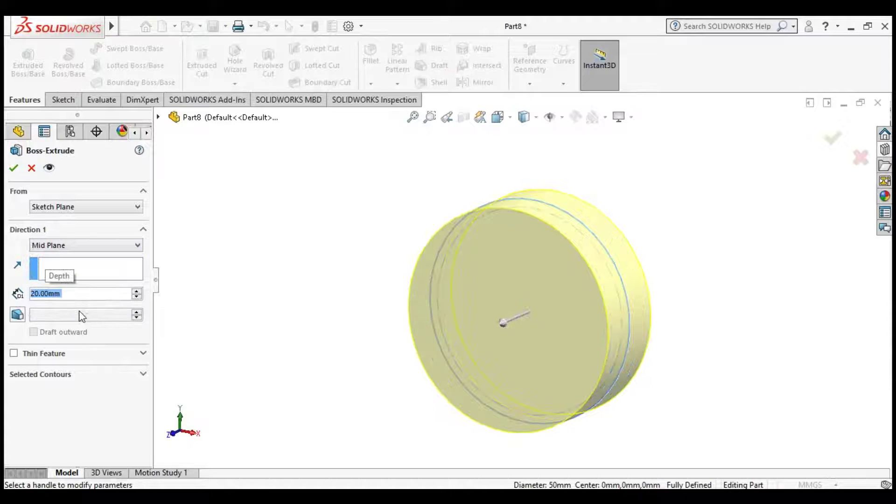
left_click(13, 169)
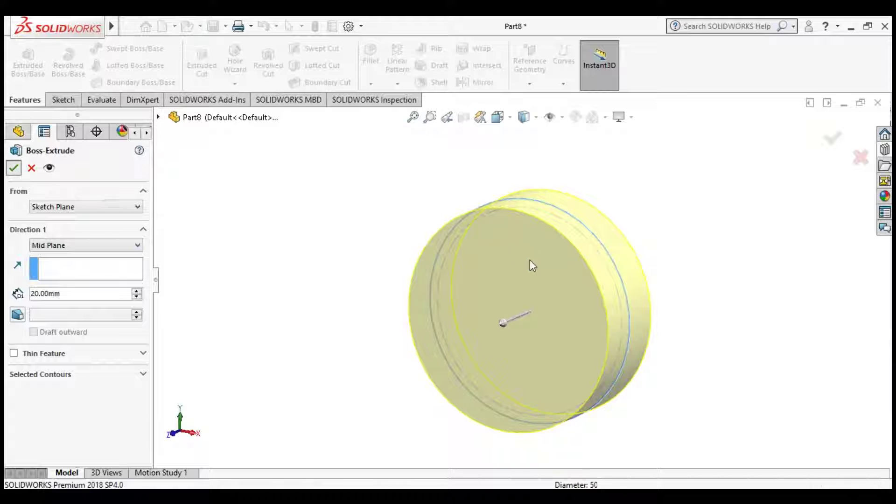
Set the display style of the extruded disc to Hidden Lines Removed.
mouse_move(668, 250)
middle_mouse_down()
mouse_move(700, 243)
mouse_move(598, 278)
mouse_move(660, 260)
middle_mouse_up()
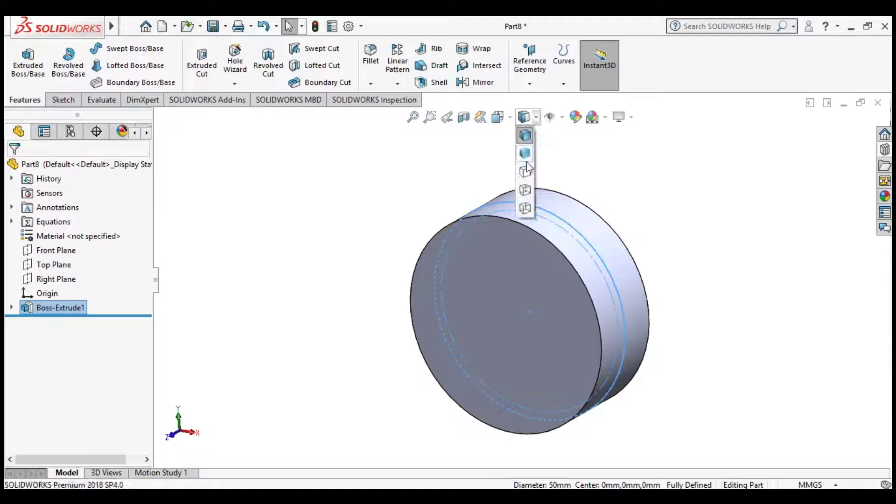
left_click(525, 182)
mouse_move(575, 202)
middle_mouse_down()
mouse_move(626, 206)
mouse_move(586, 211)
middle_mouse_up()
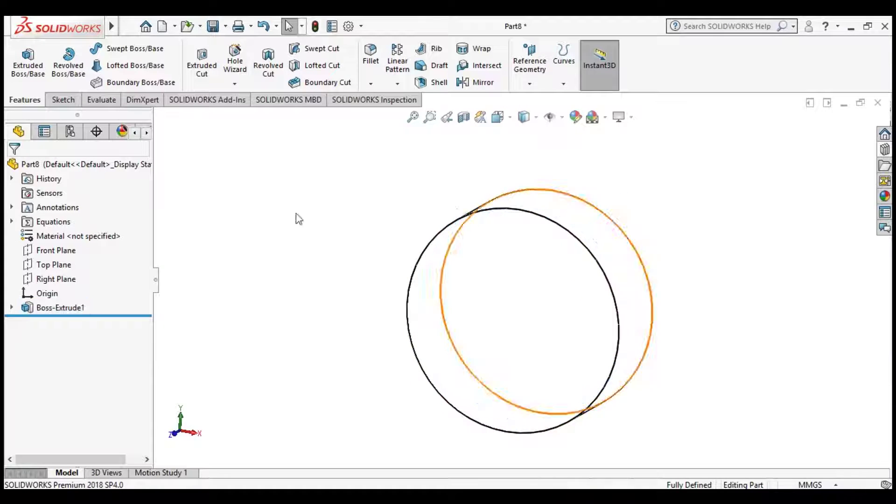
Start a new sketch on the Front Plane and orient the view normal to it.
left_click(53, 250)
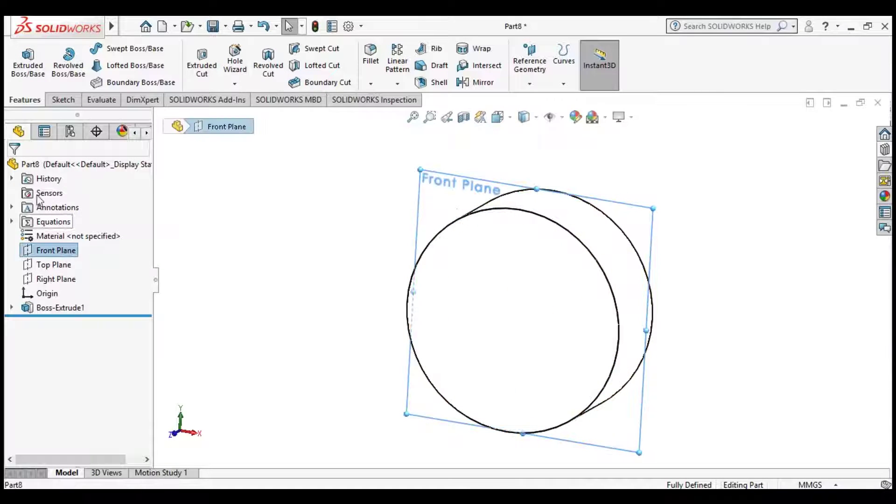
left_click(69, 100)
left_click(28, 63)
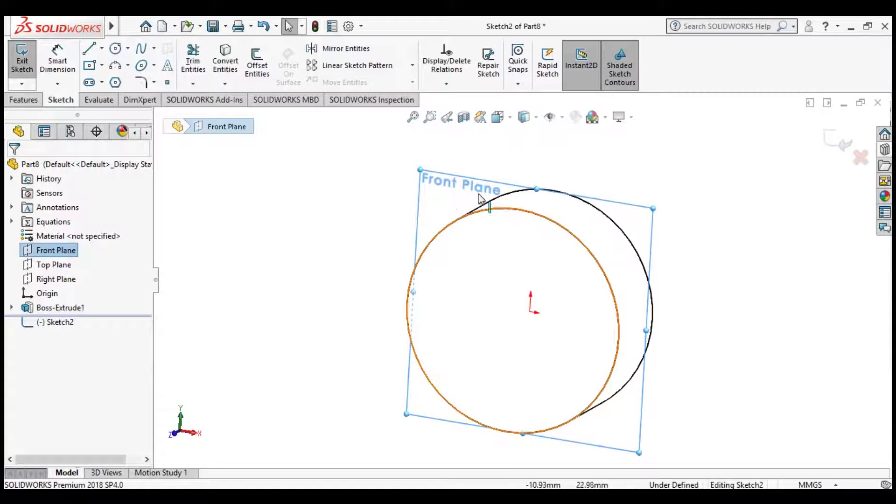
right_click(61, 250)
left_click(135, 230)
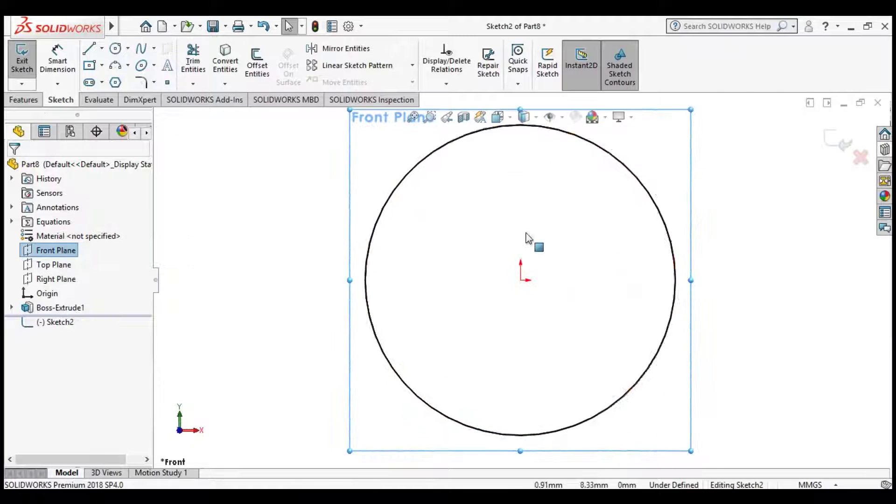
scroll(556, 234, "down", 3)
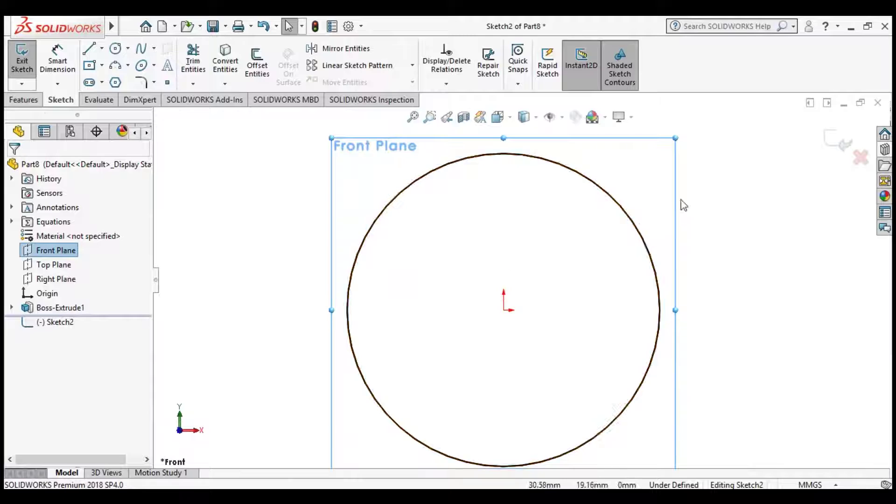
Draw two concentric circles centred on the origin inside the disc's outline, the larger one about 39 mm in diameter.
left_click(117, 48)
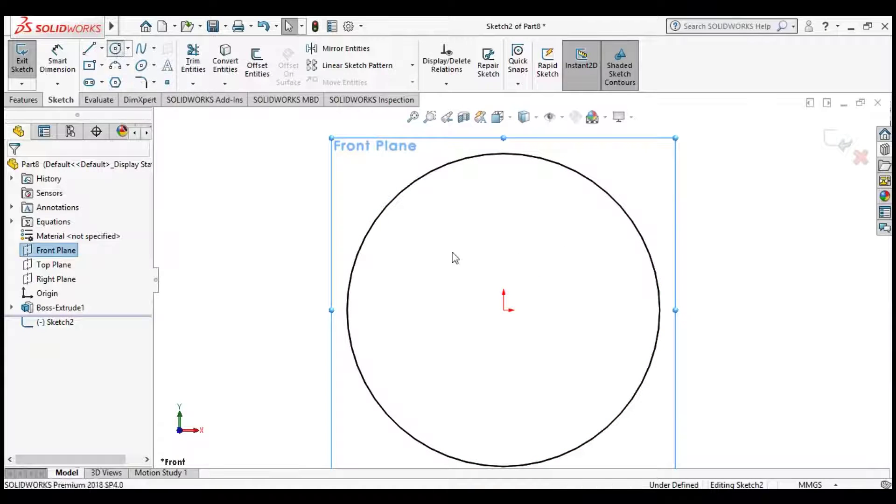
left_click(503, 310)
left_click(554, 337)
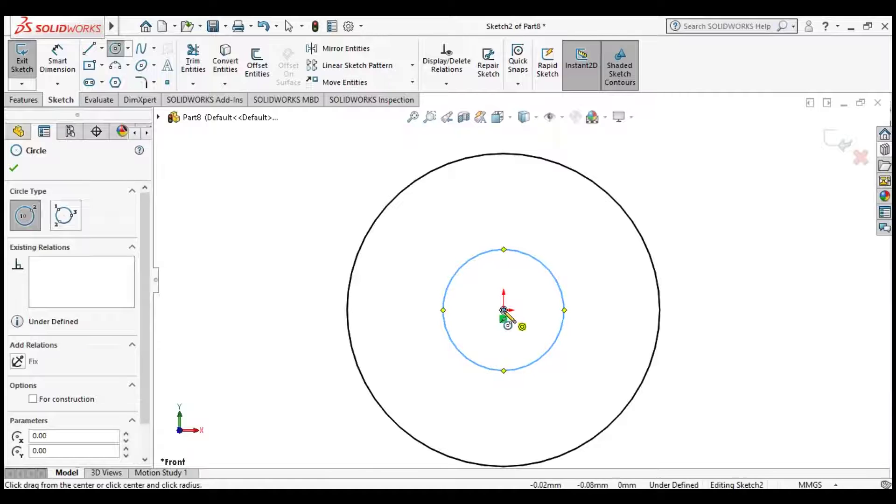
left_click(504, 310)
left_click(613, 349)
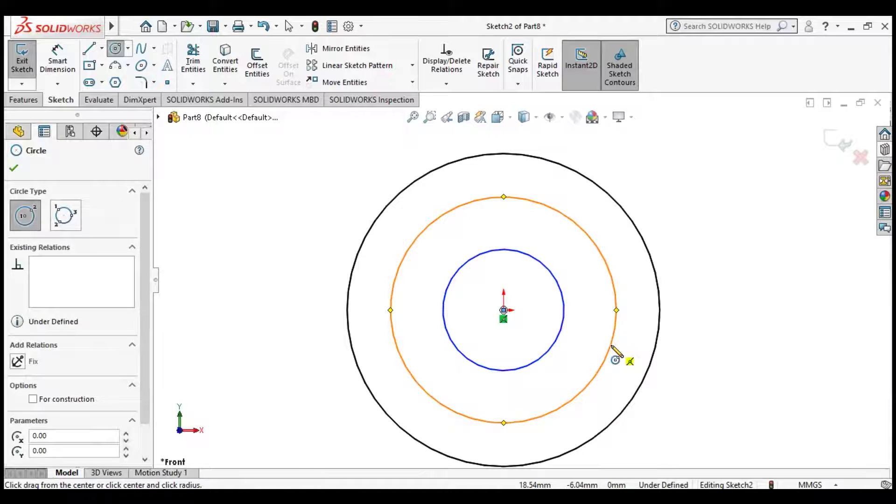
key("Escape")
Draw a vertical centerline from the disc's top quadrant to the origin and a slanted one from the origin to the disc's upper-right edge.
left_click(101, 48)
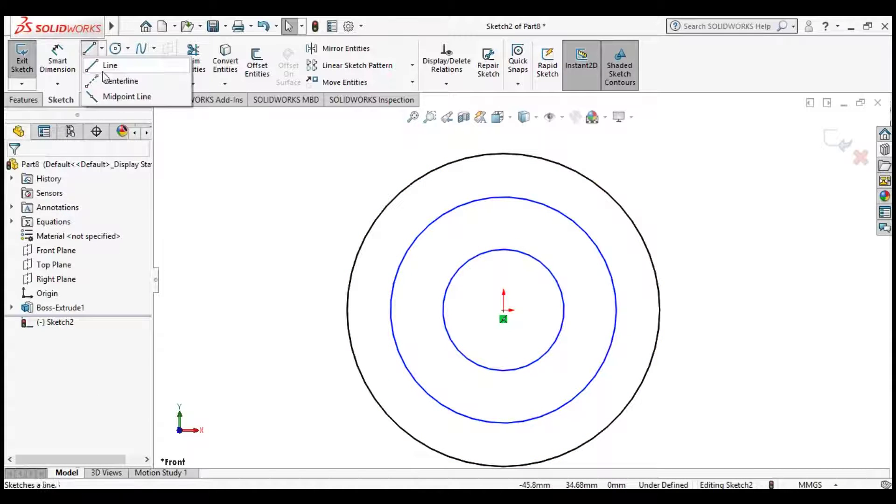
left_click(112, 81)
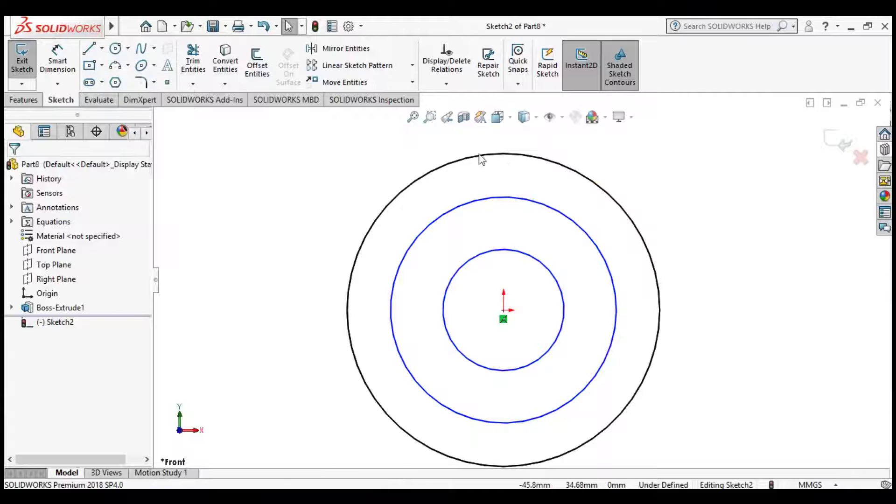
left_click(504, 153)
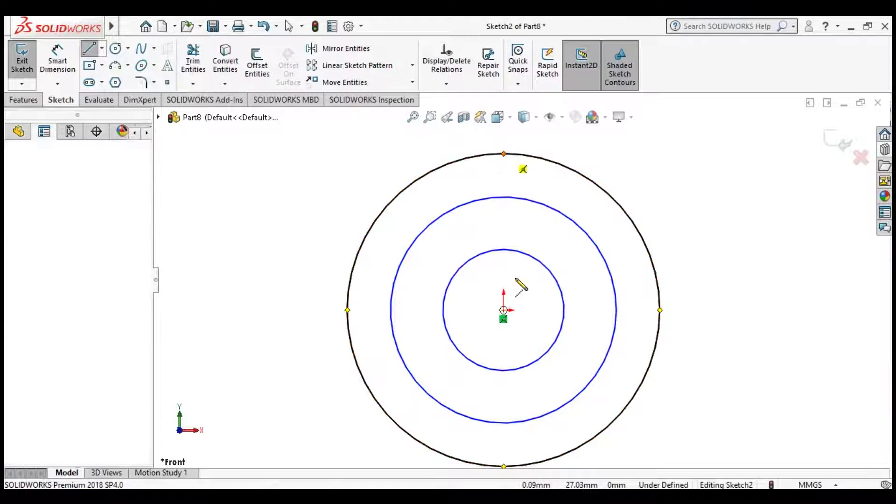
left_click(503, 309)
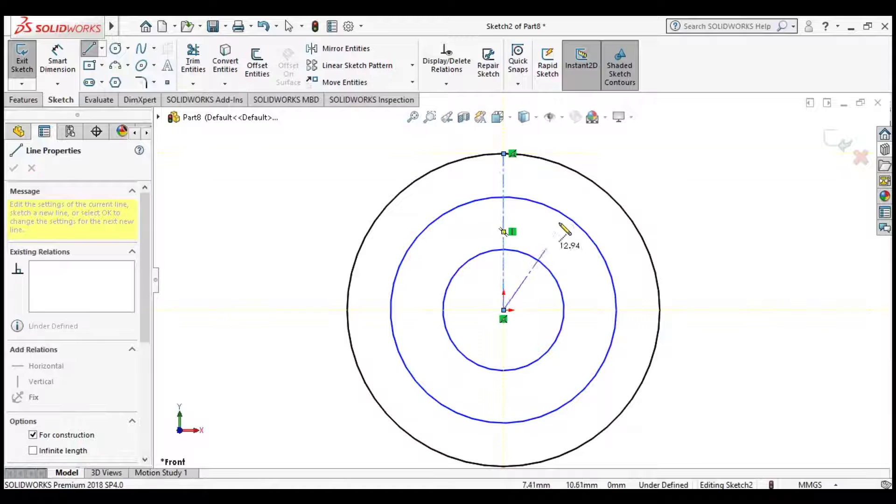
left_click(589, 180)
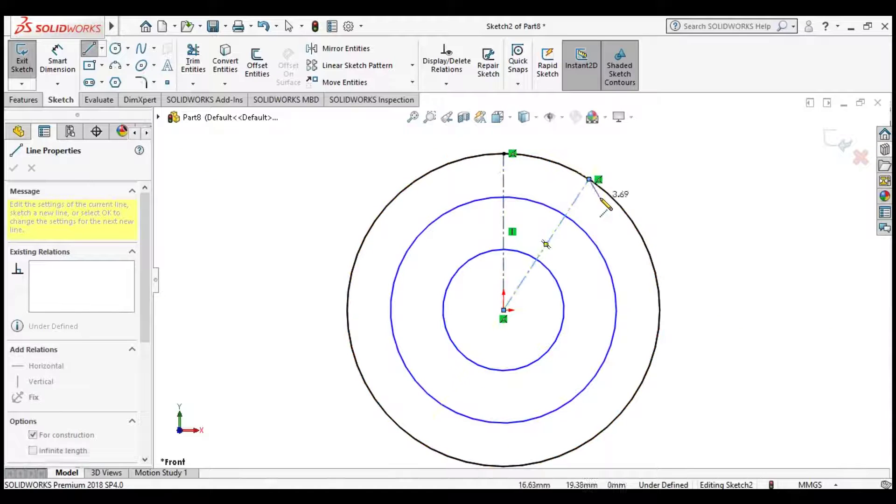
key("Escape")
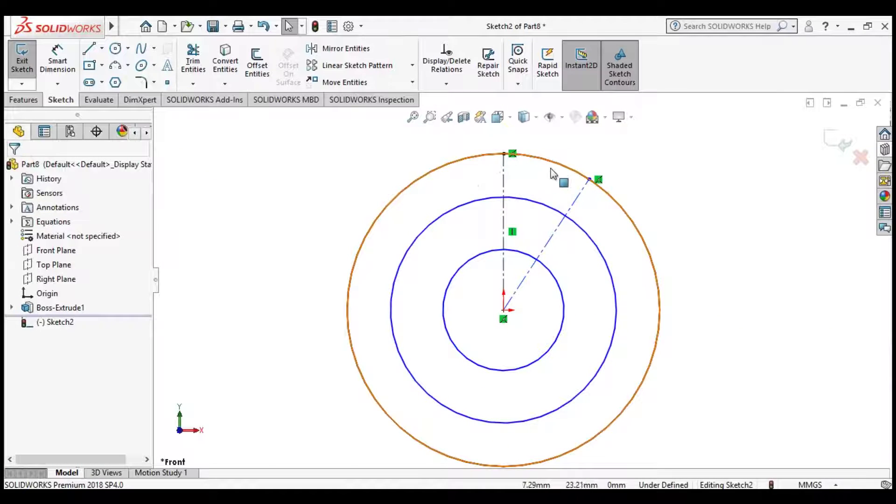
Draw a third centerline from the origin to the disc's outer edge, between the vertical and slanted centerlines.
scroll(563, 192, "down", 3)
left_click(101, 48)
left_click(119, 77)
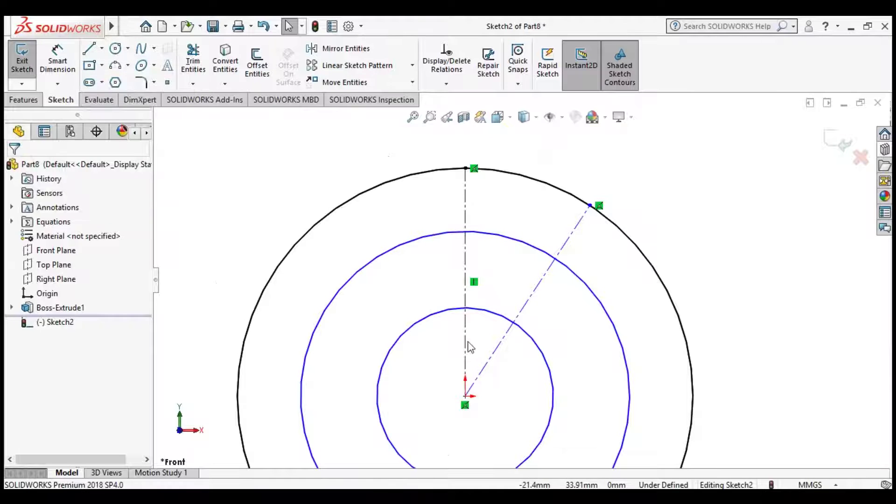
left_click(466, 395)
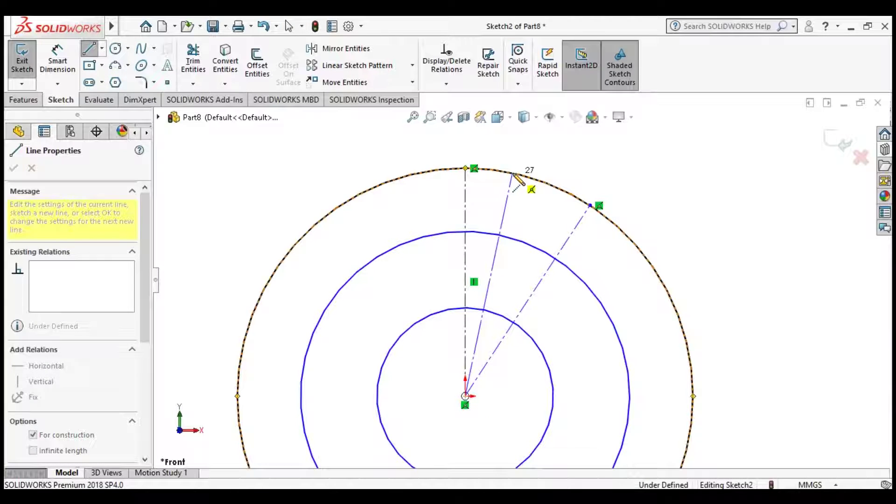
left_click(513, 174)
key("Escape")
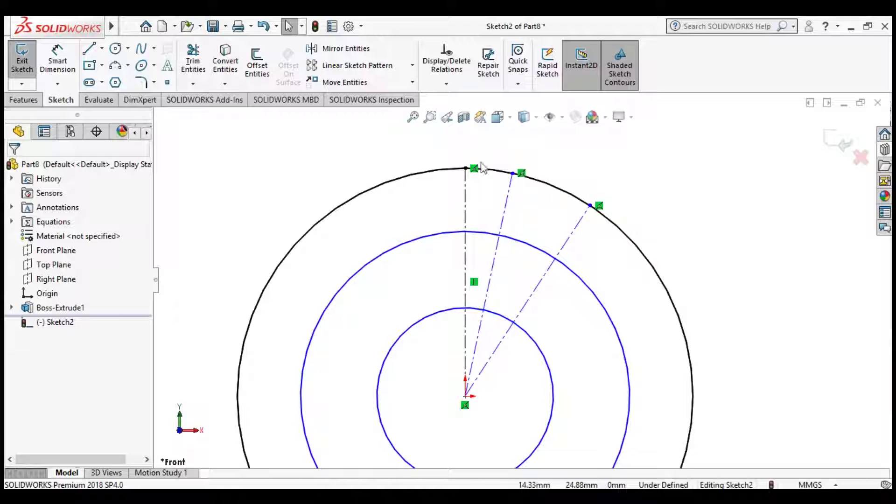
Dimension the angle between the vertical and the outermost slanted centerline with the equation =360 / "number of teeth".
left_click(57, 60)
left_click(465, 208)
left_click(527, 300)
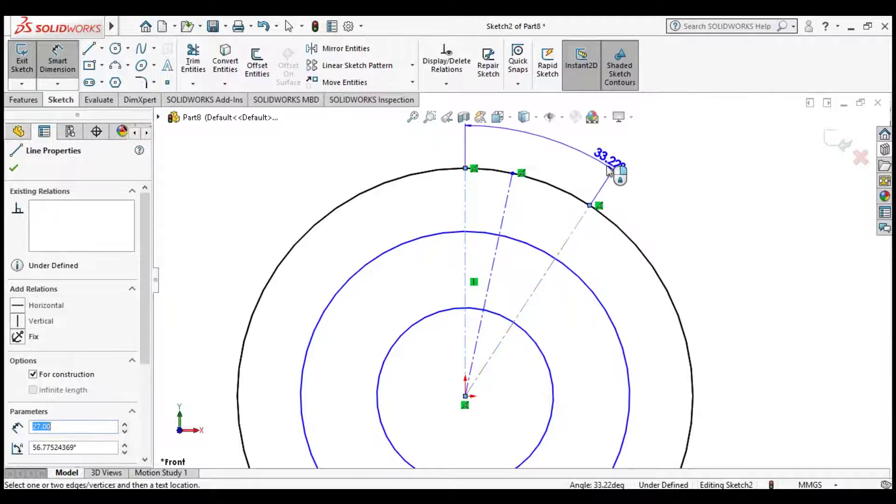
left_click(609, 170)
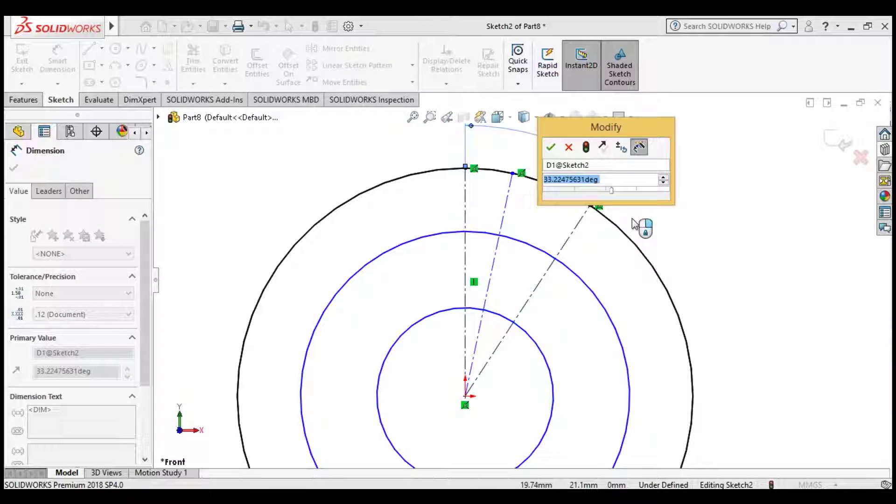
type("=360 /")
mouse_move(655, 193)
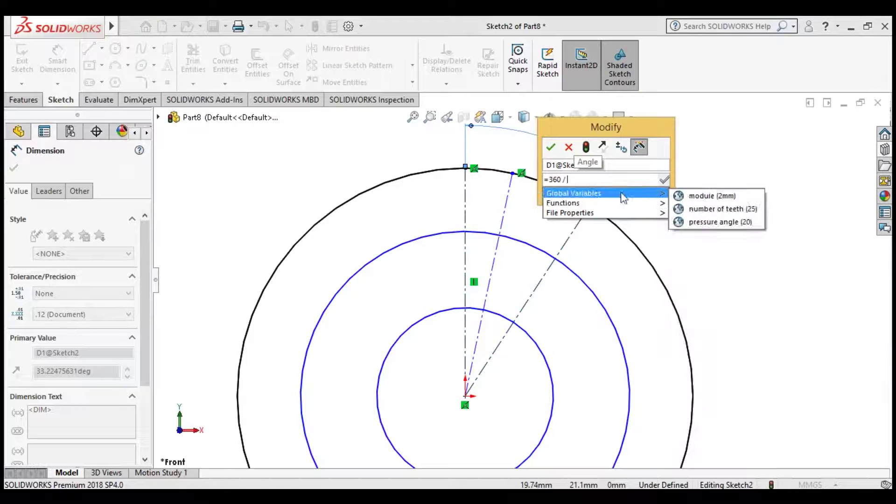
left_click(705, 213)
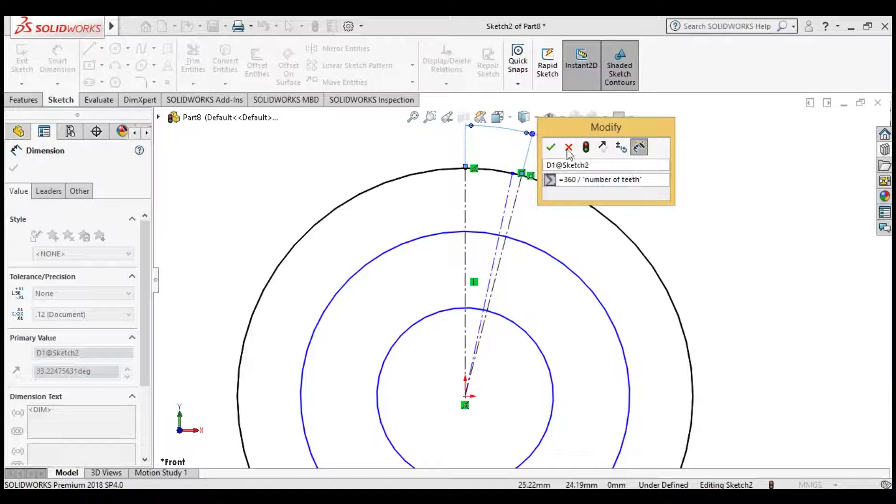
left_click(551, 147)
left_click(690, 200)
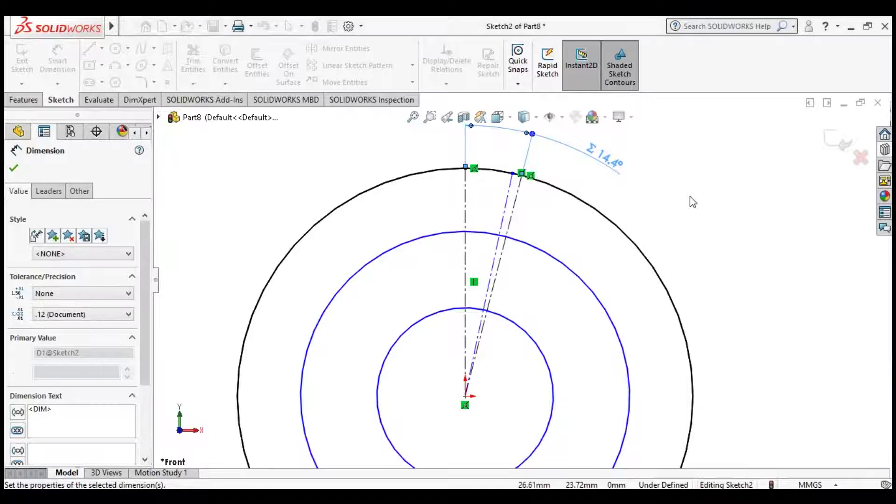
Make the outer endpoints of the vertical and outermost slanted centerlines symmetric about the middle centerline.
left_click(512, 198)
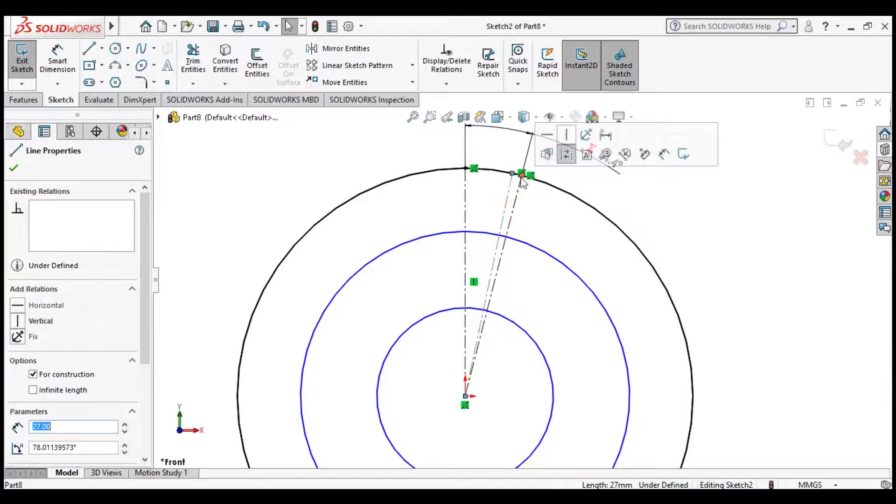
left_click(522, 176)
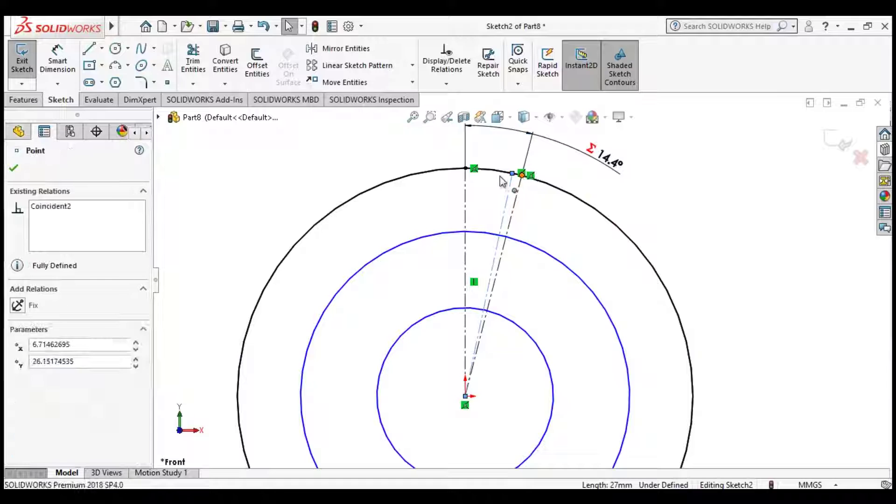
left_click(465, 172, "ctrl")
left_click(465, 169, "ctrl")
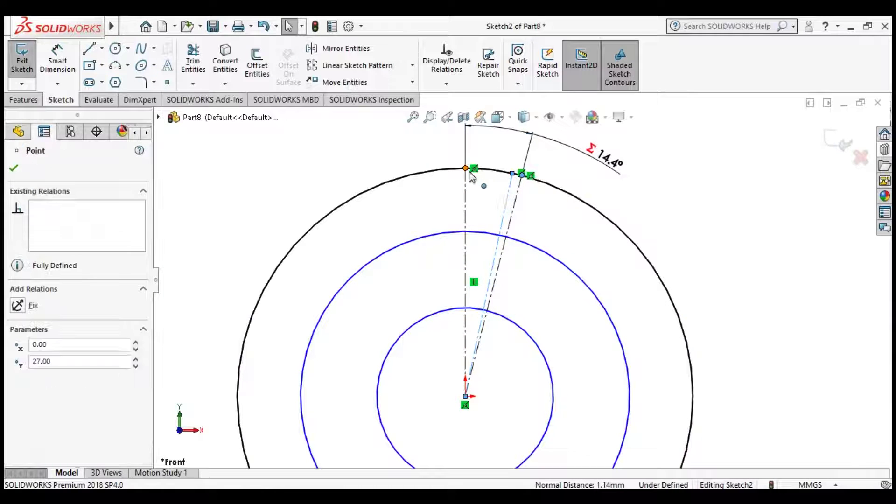
left_click(511, 120)
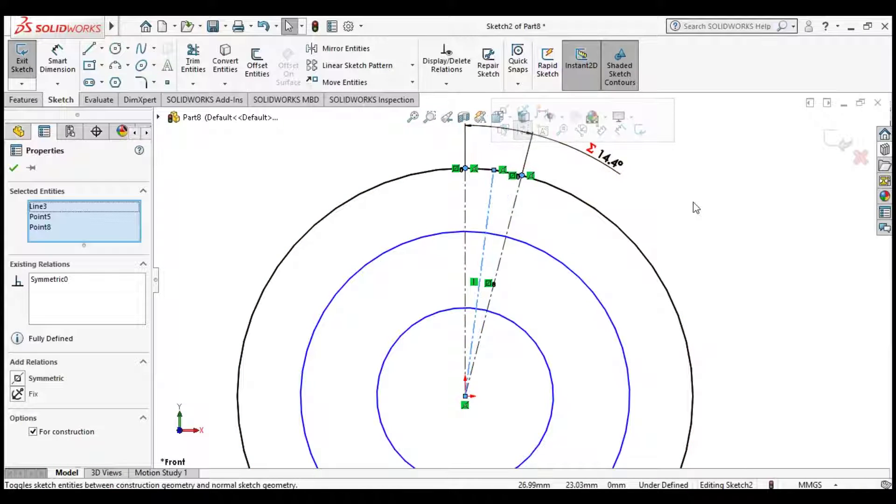
left_click(695, 208)
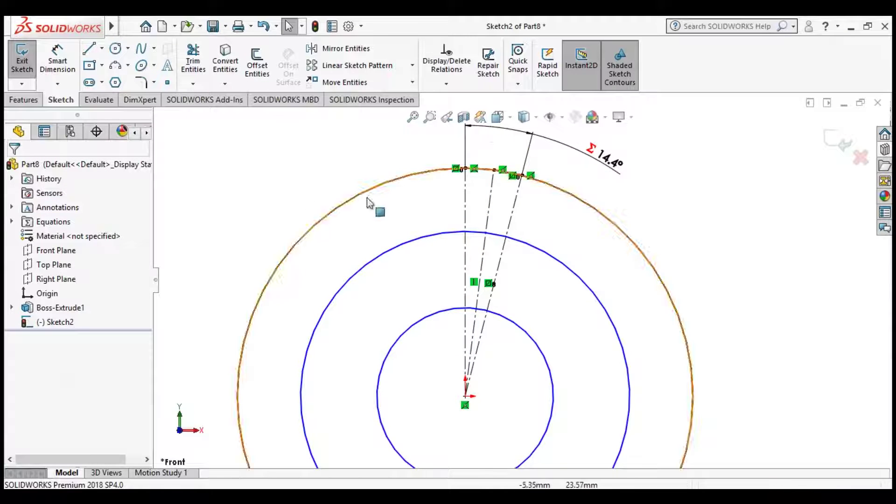
Dimension the radial gap between the disc's outer edge and the larger sketched circle with the equation ="module" *2.
left_click(57, 61)
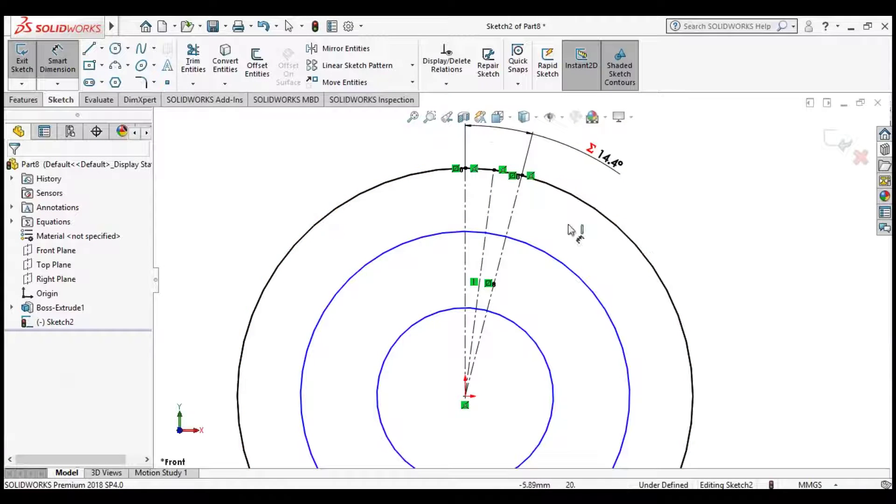
left_click(651, 266)
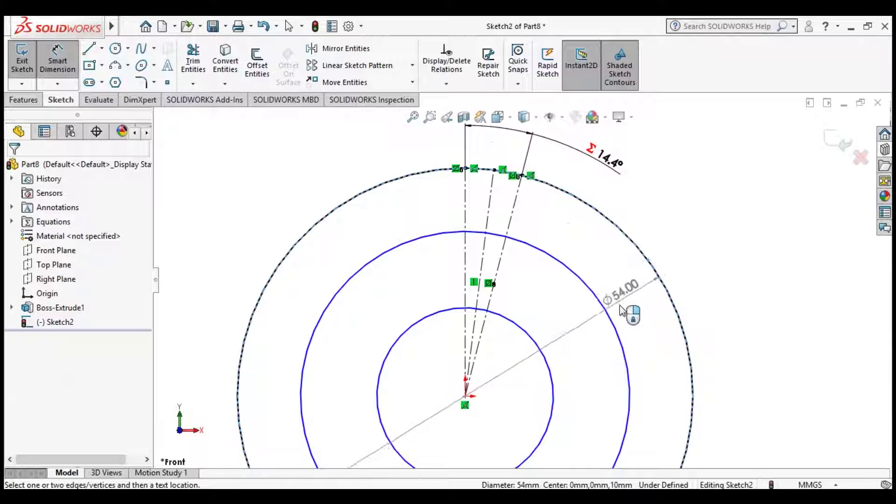
left_click(621, 322)
left_click(757, 294)
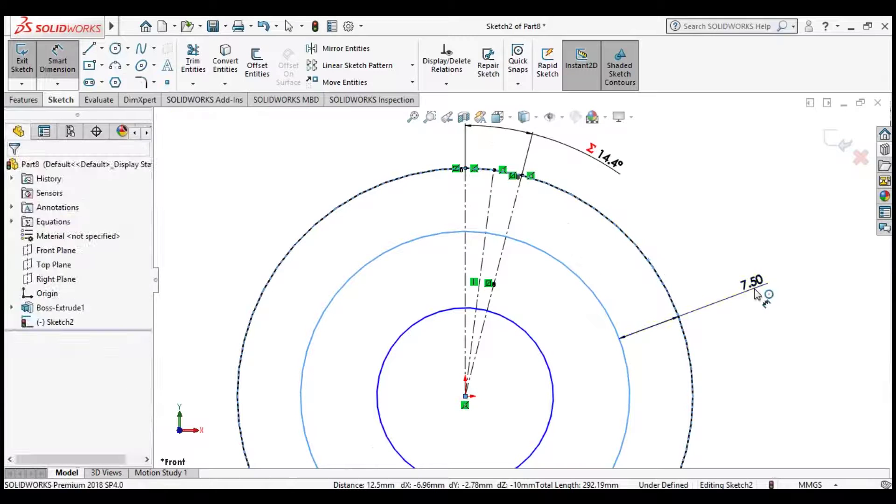
type("=")
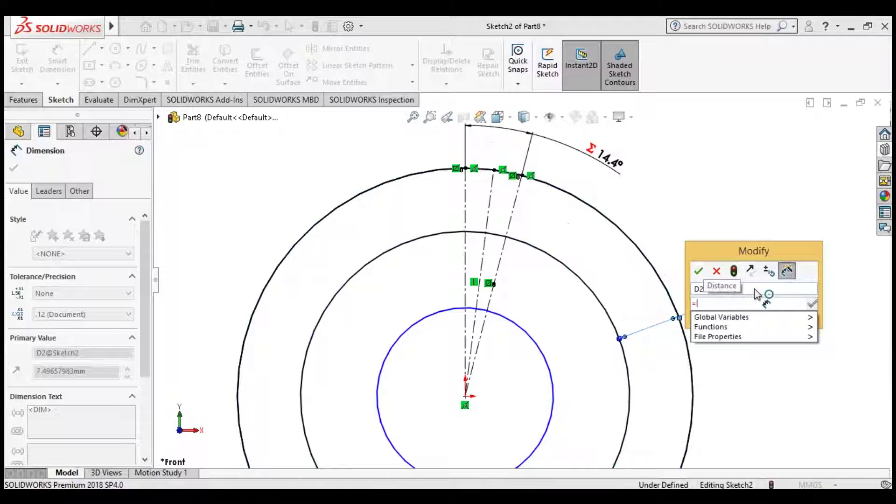
type("mo")
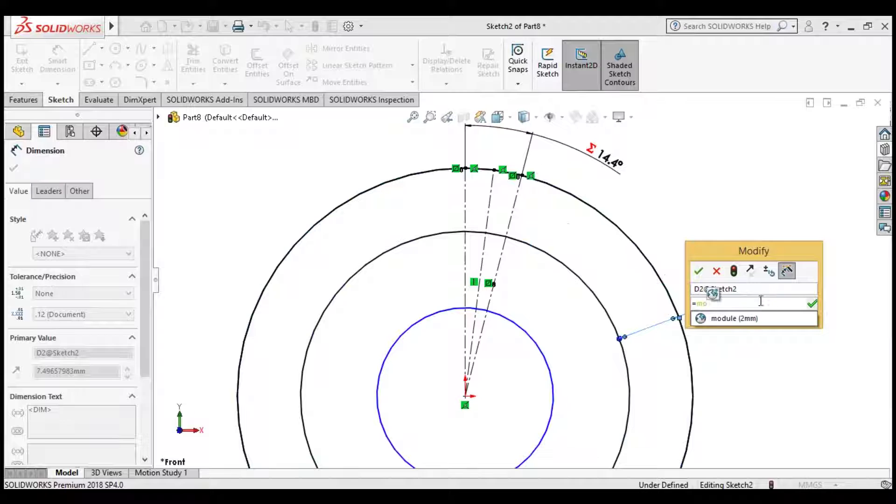
left_click(760, 317)
type("*")
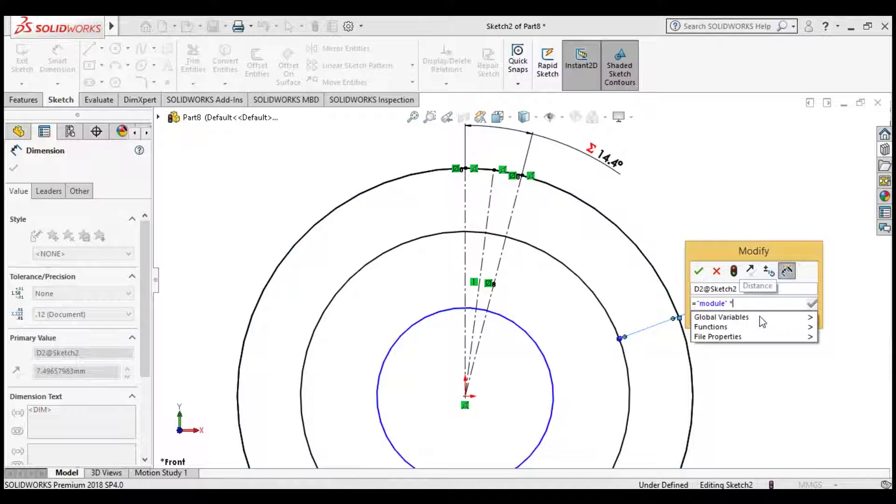
type("2")
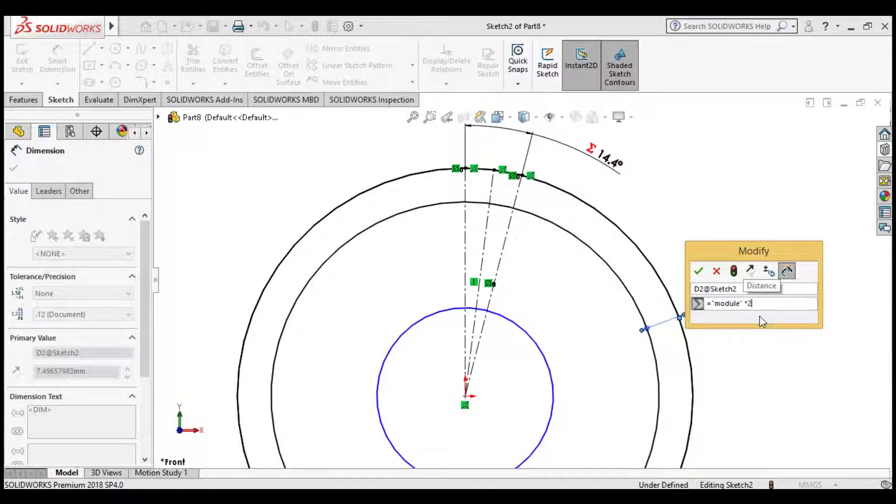
left_click(698, 270)
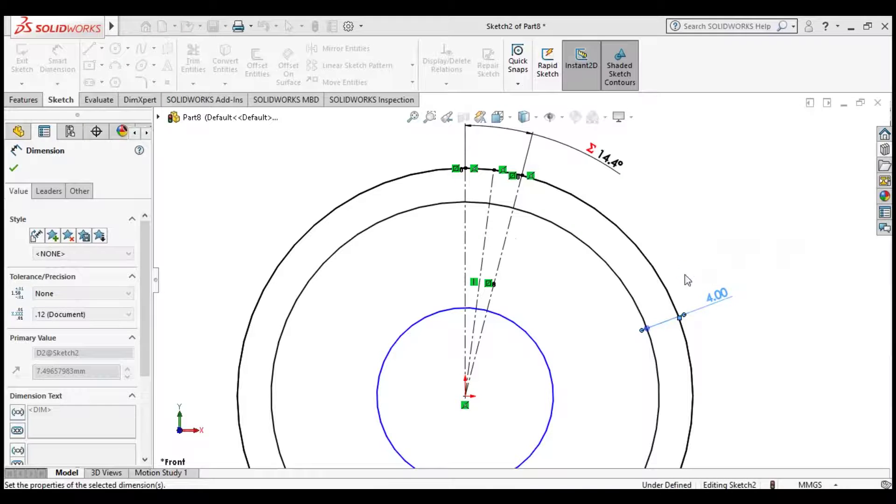
left_click(599, 326)
Dimension the radial gap between the disc's outer edge and the smaller sketched circle with the equation ="module"*if( "module" =>1.25,2.25,2.4).
left_click(47, 62)
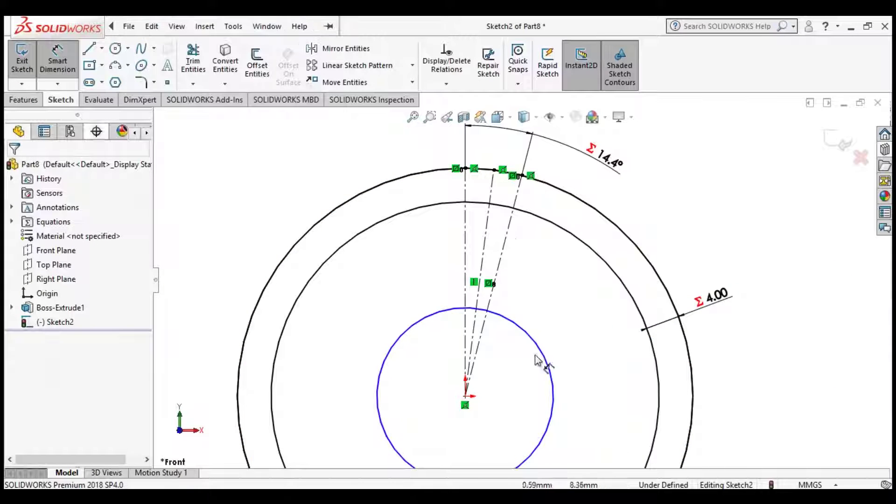
left_click(548, 353)
left_click(659, 278)
left_click(708, 208)
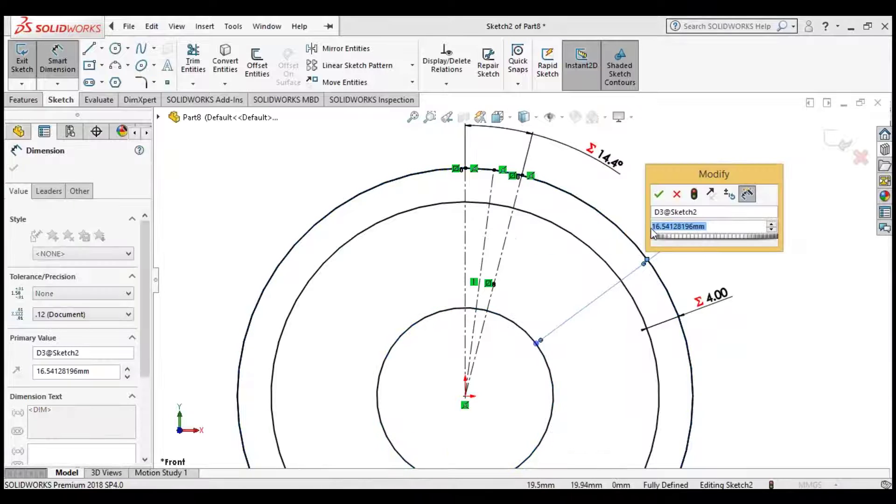
type("=\"m")
type("od")
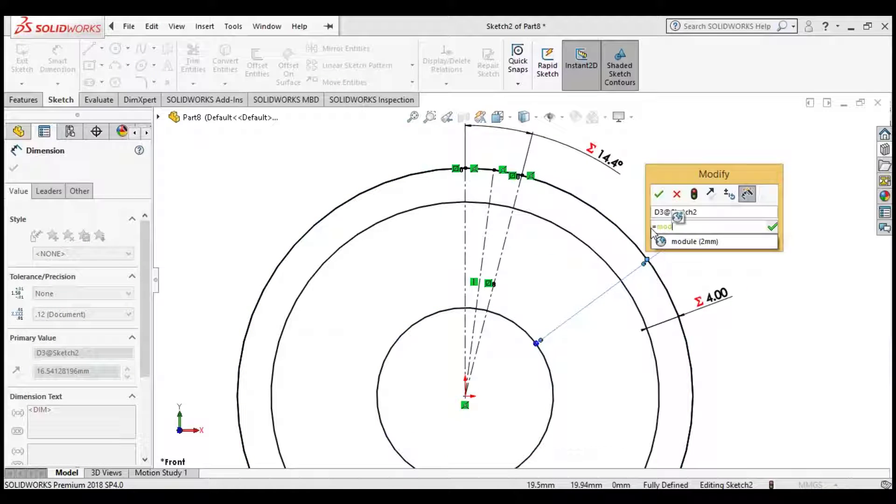
left_click(662, 241)
type("*")
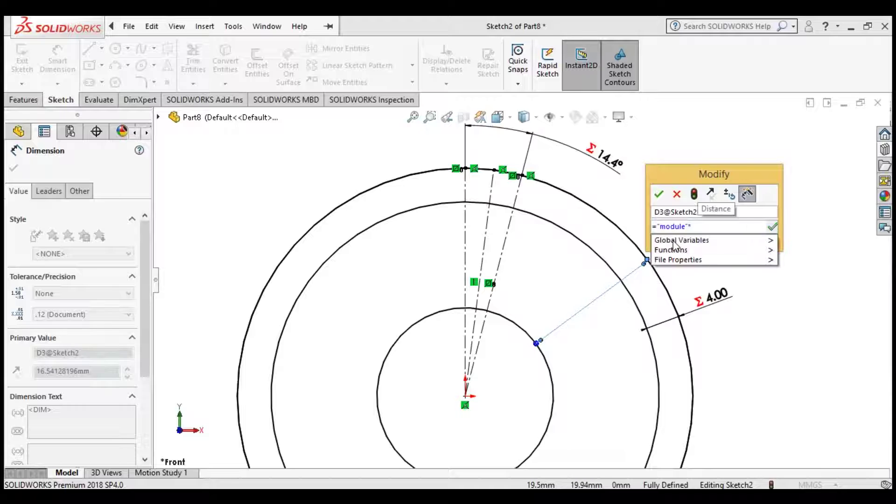
mouse_move(674, 250)
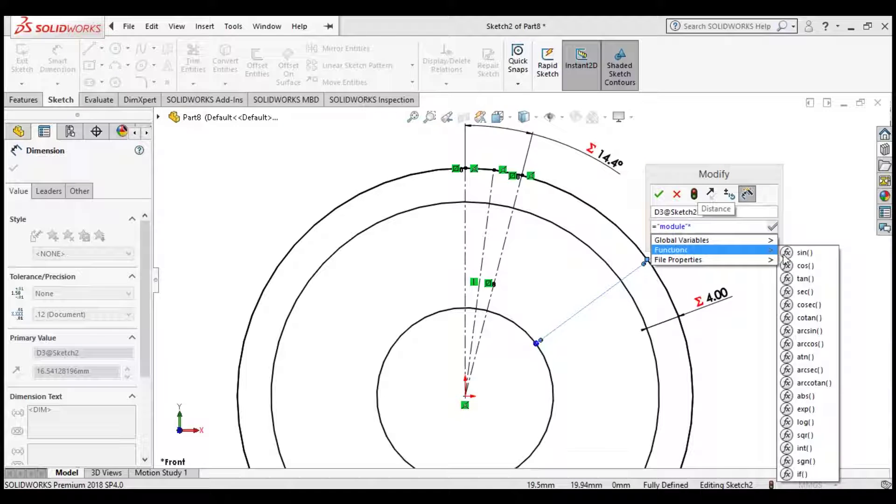
left_click(801, 474)
mouse_move(697, 239)
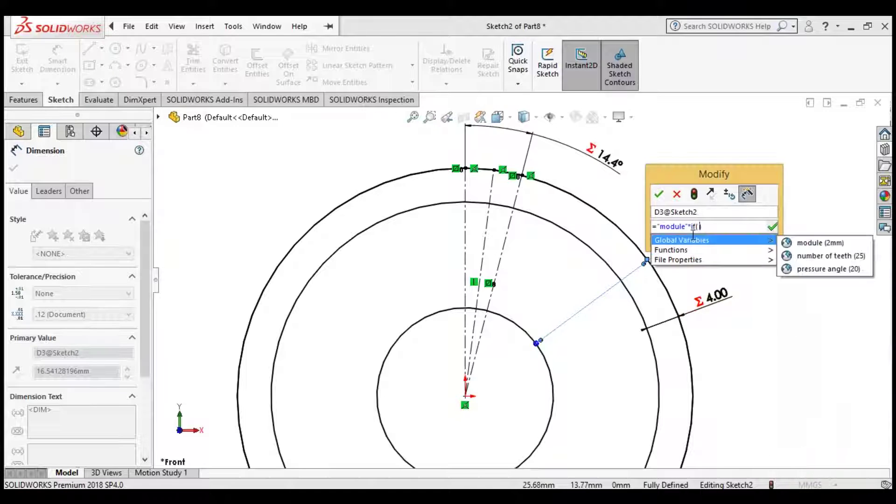
left_click(803, 244)
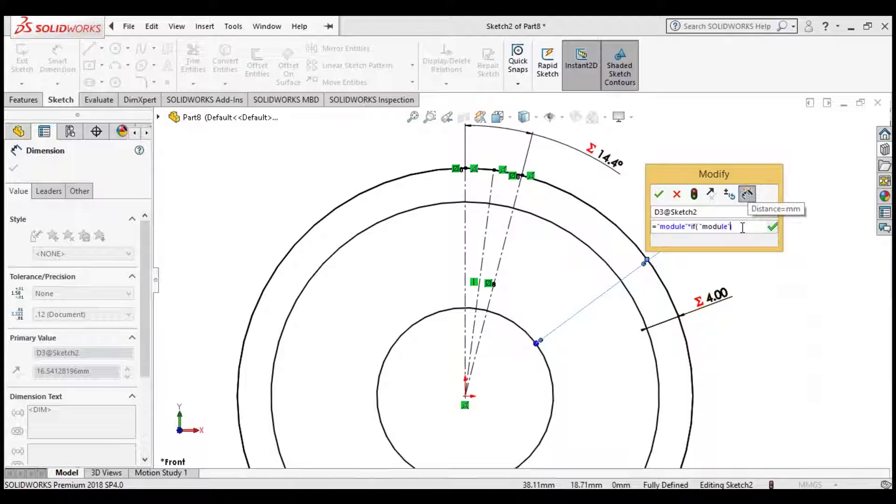
type("=>1.")
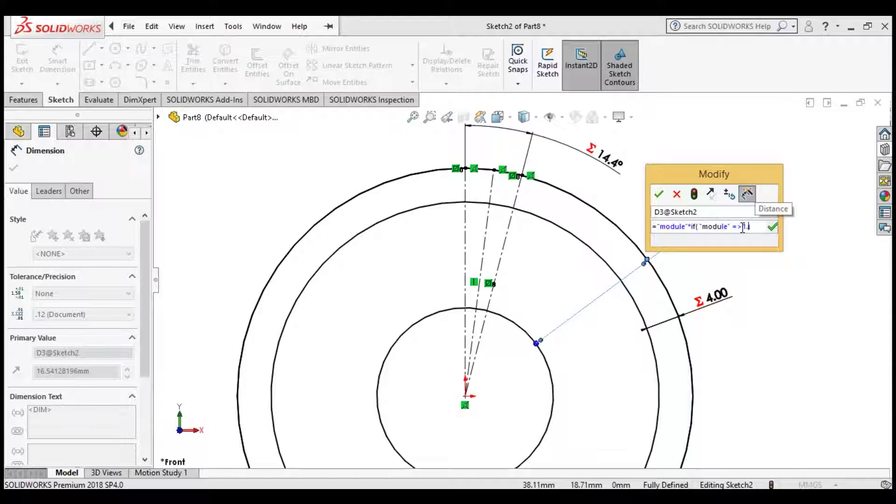
type("25,")
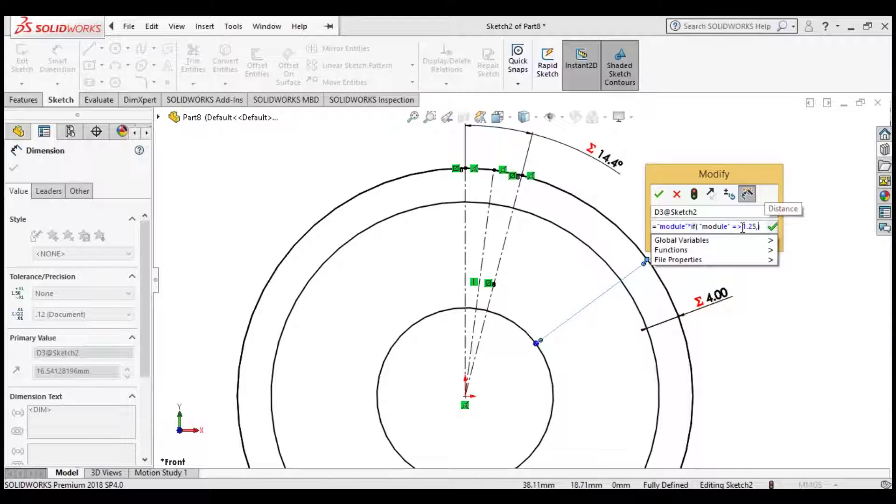
type("2.25")
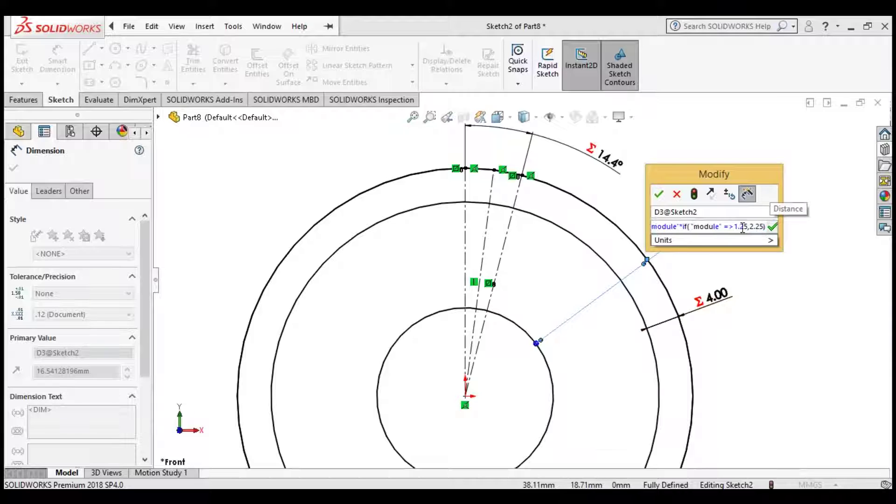
type(",2.4")
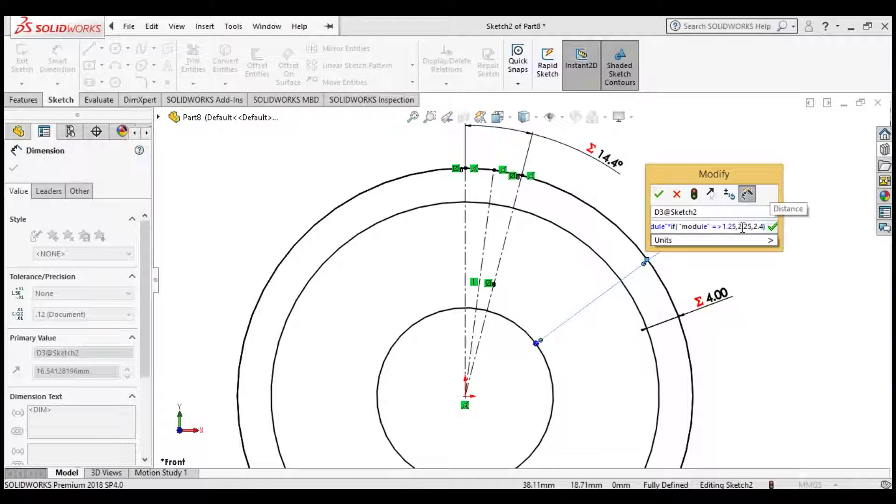
type(")")
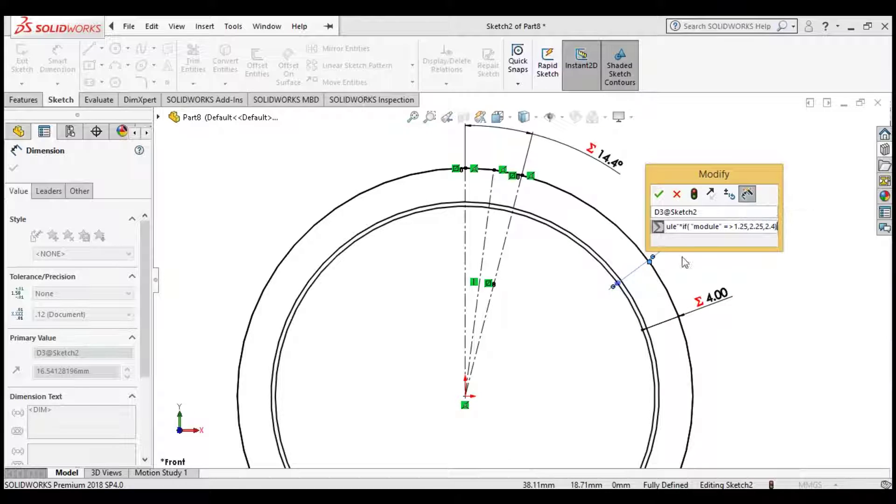
left_click(659, 195)
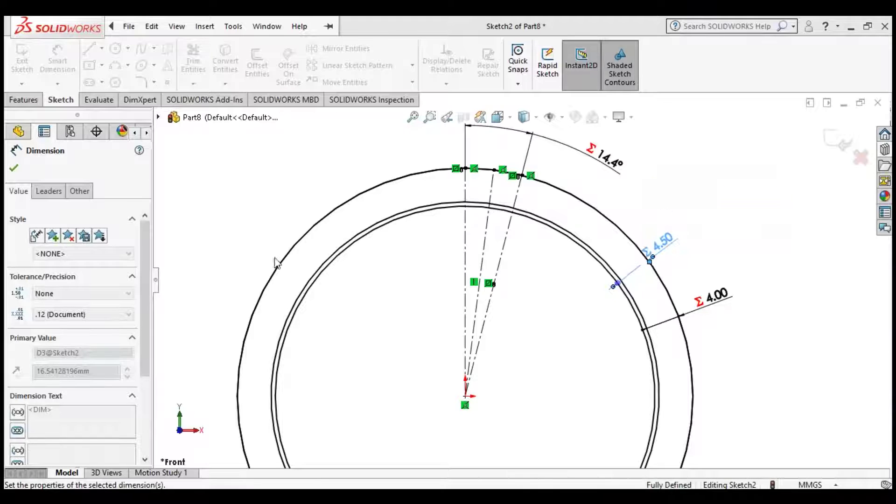
left_click(14, 168)
scroll(501, 290, "up", 3)
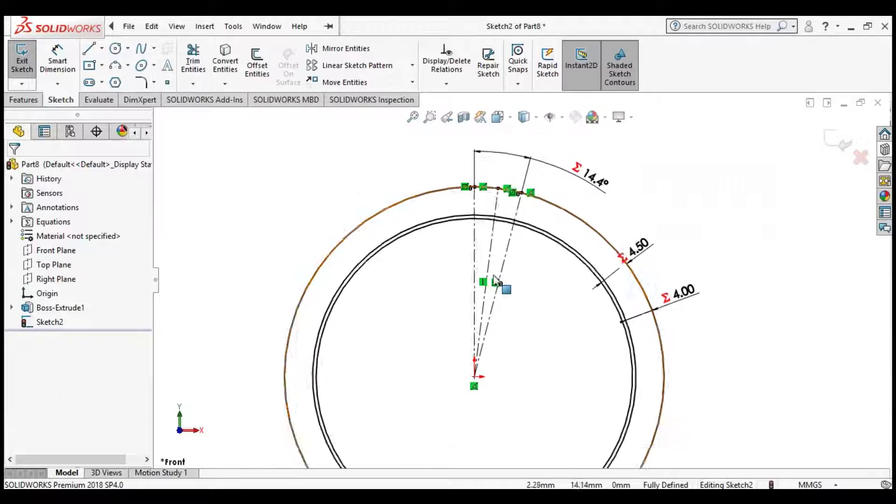
Add a driven dimension for the radial gap between the two sketched circles.
scroll(523, 286, "down", 3)
scroll(704, 277, "up", 3)
scroll(456, 304, "down", 5)
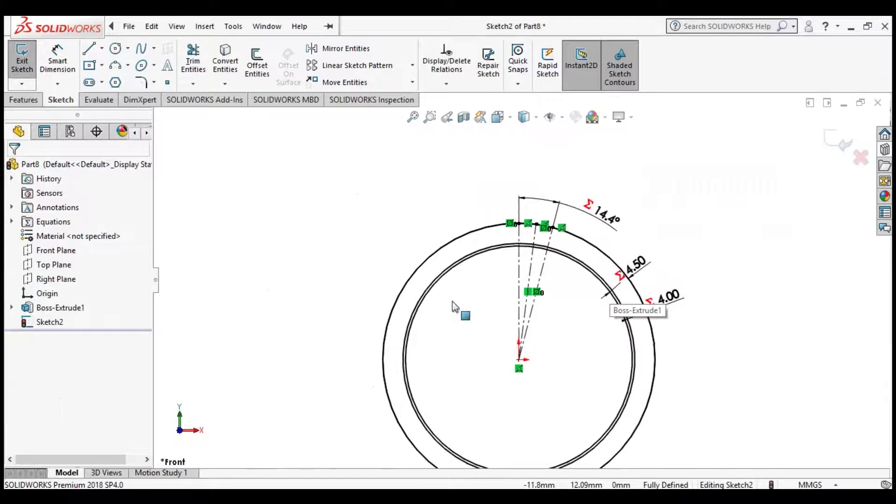
scroll(650, 210, "up", 3)
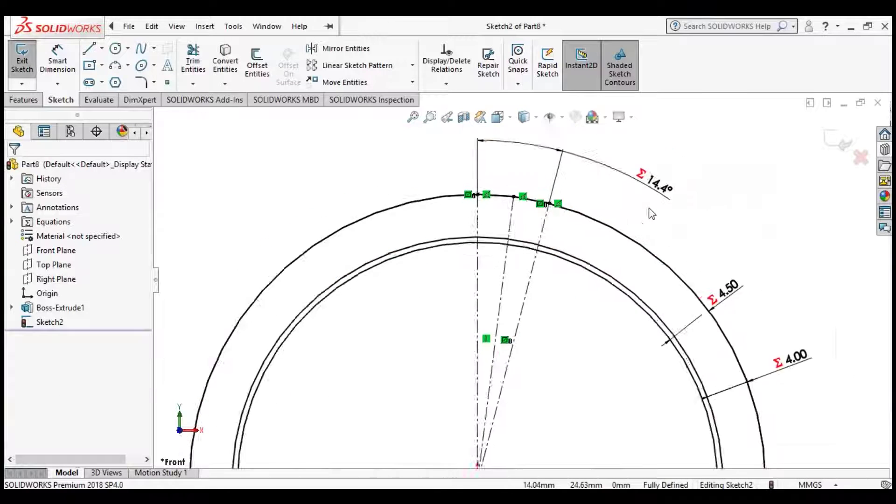
scroll(416, 253, "down", 2)
scroll(416, 254, "down", 2)
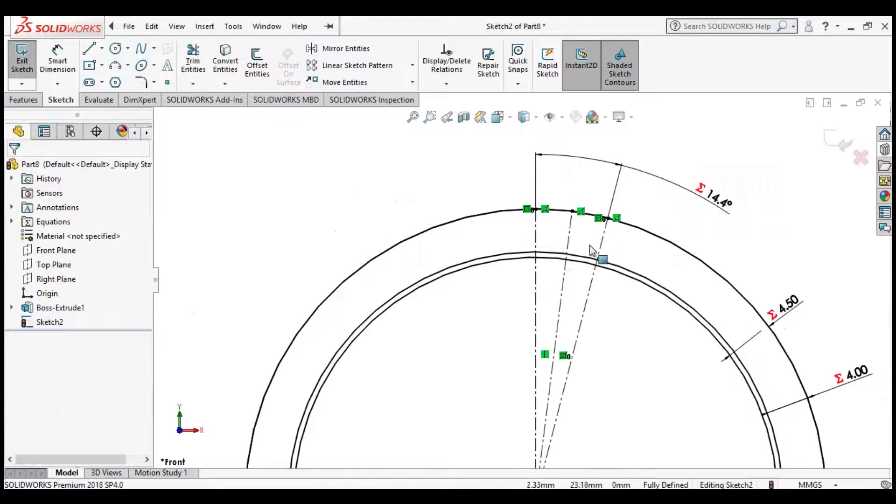
left_click(65, 55)
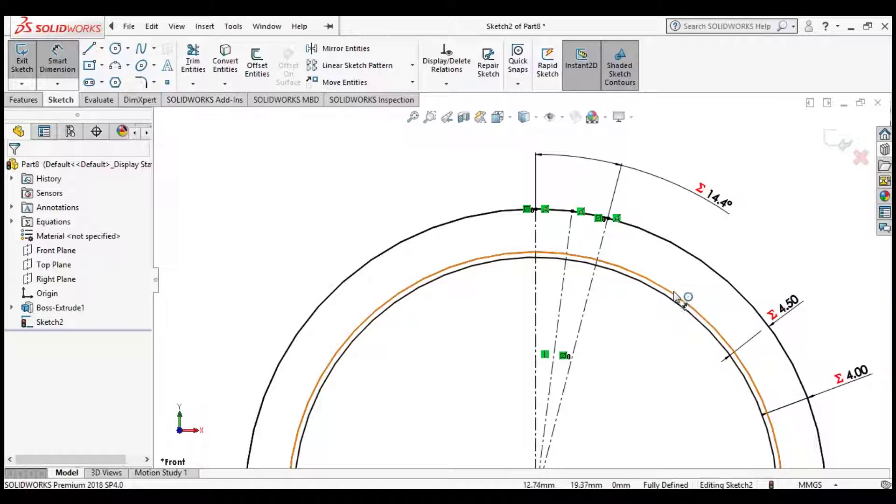
left_click(705, 322)
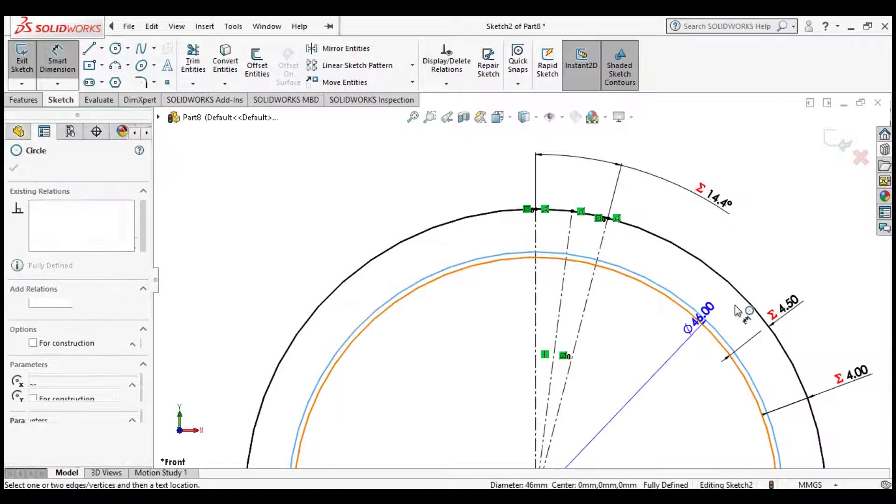
left_click(719, 335)
left_click(828, 337)
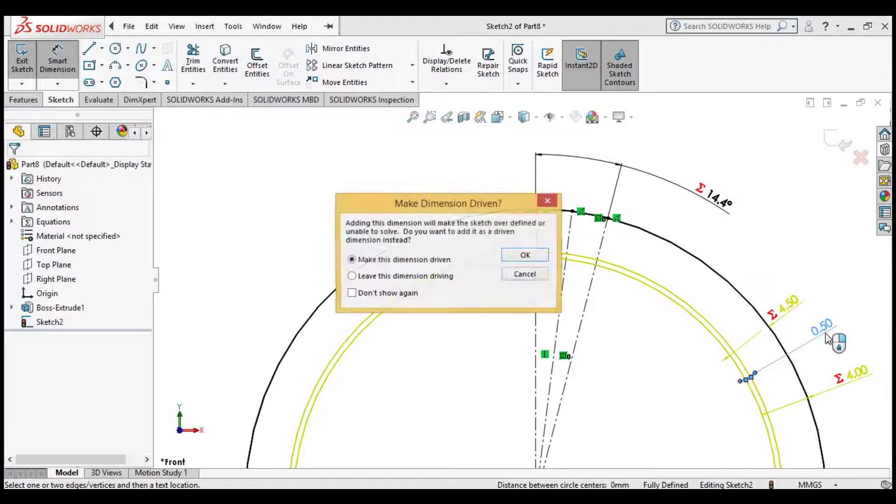
left_click(578, 256)
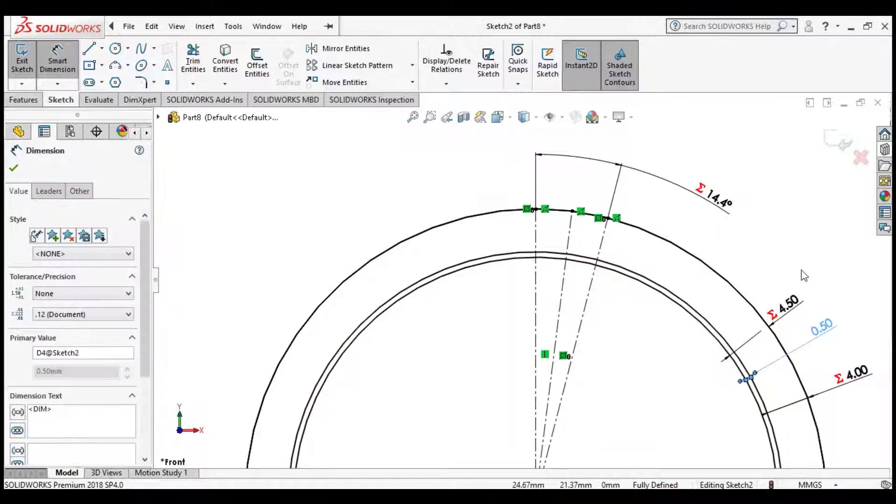
key("Escape")
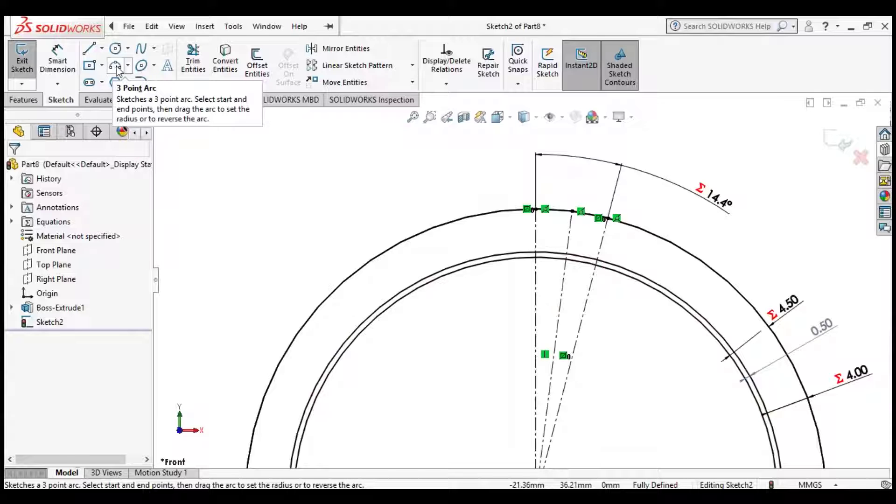
Make Sketch1 of Boss-Extrude1 visible to expose its construction circle while editing the tooth-profile sketch.
left_click(12, 307)
left_click(64, 322)
left_click(77, 297)
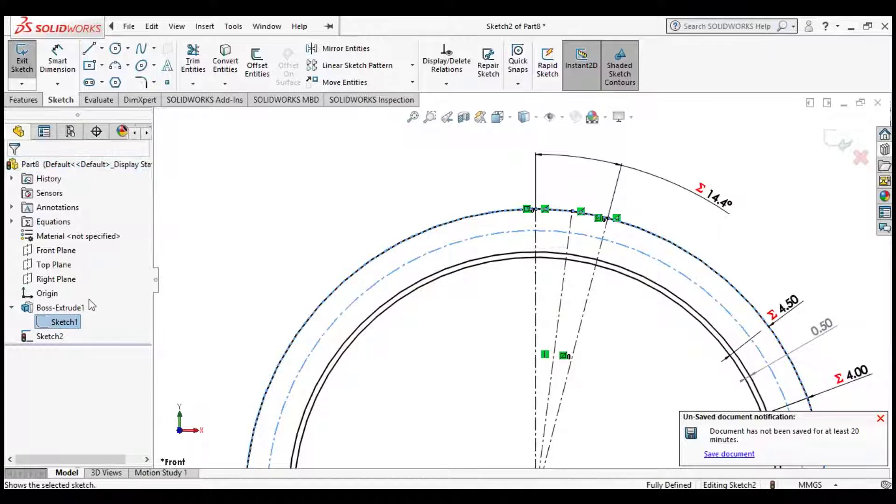
Sketch a three-point arc of about 8.1 mm radius from the disc's outer edge to the smaller sketched circle, left of the vertical centerline.
left_click(115, 65)
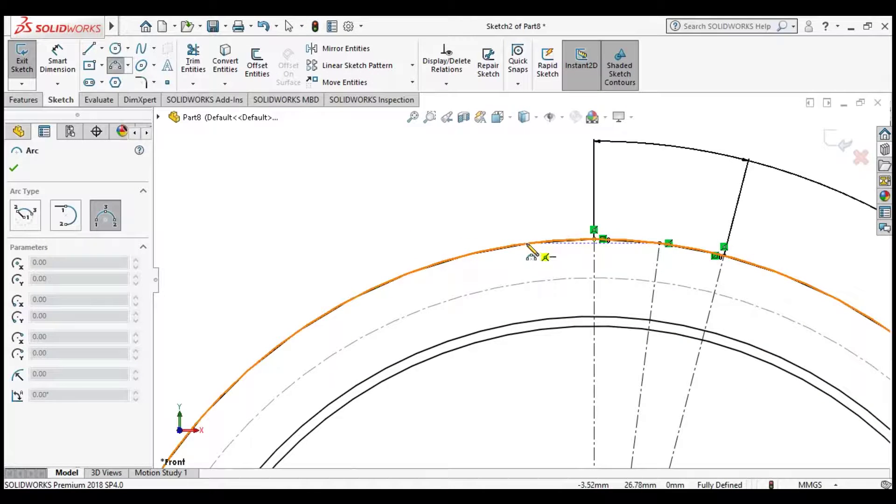
left_click(530, 243)
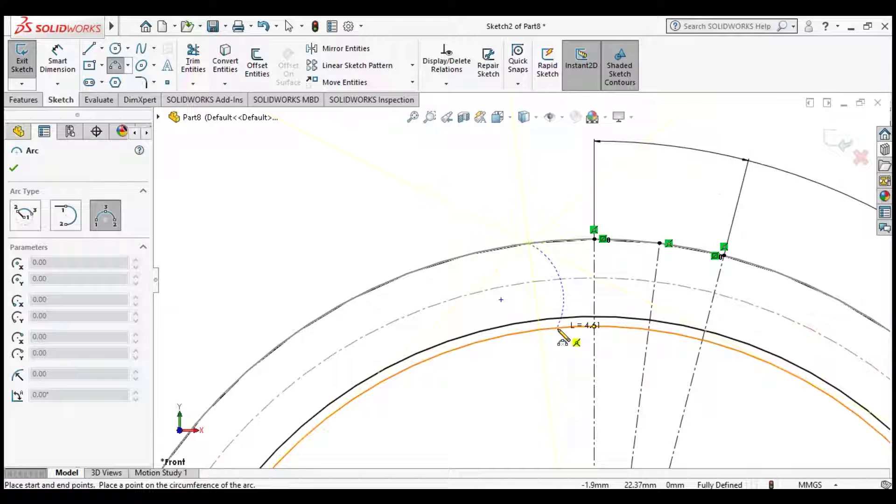
left_click(557, 328)
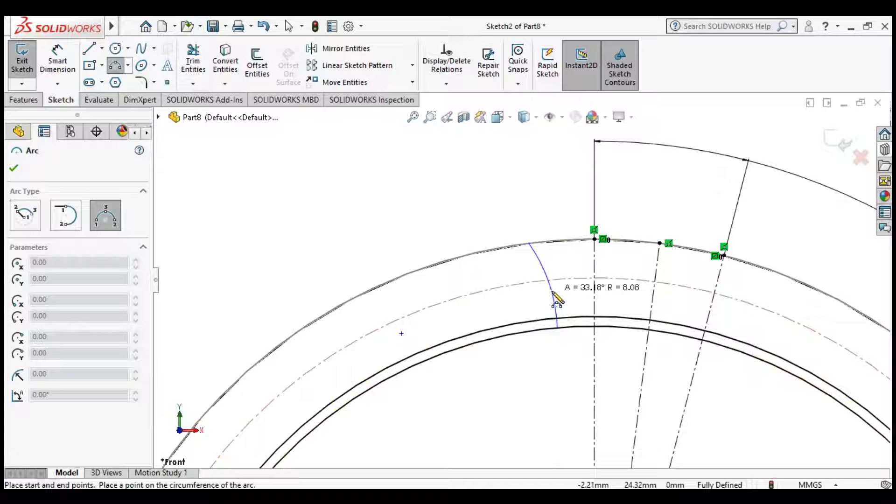
left_click(557, 301)
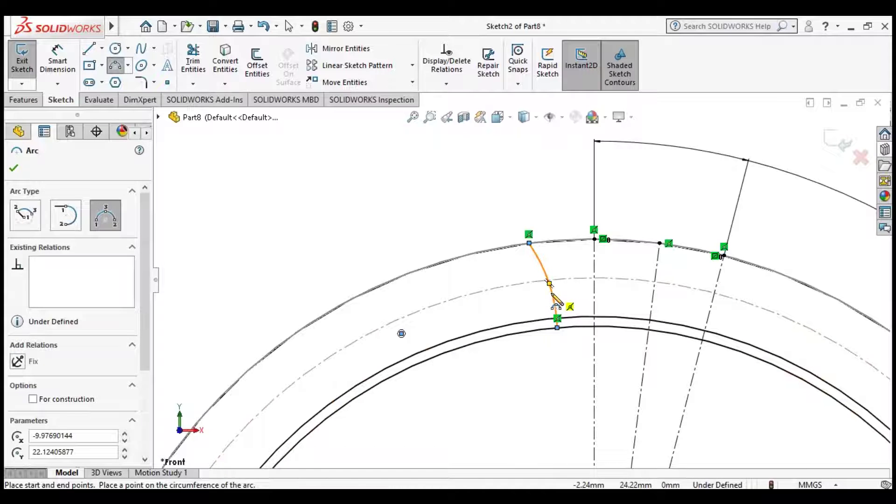
key("Escape")
key("Escape")
Draw a centerline from the arc's inner endpoint on the smaller circle to the origin.
left_click(102, 48)
left_click(122, 78)
scroll(522, 279, "up", 3)
scroll(589, 339, "down", 3)
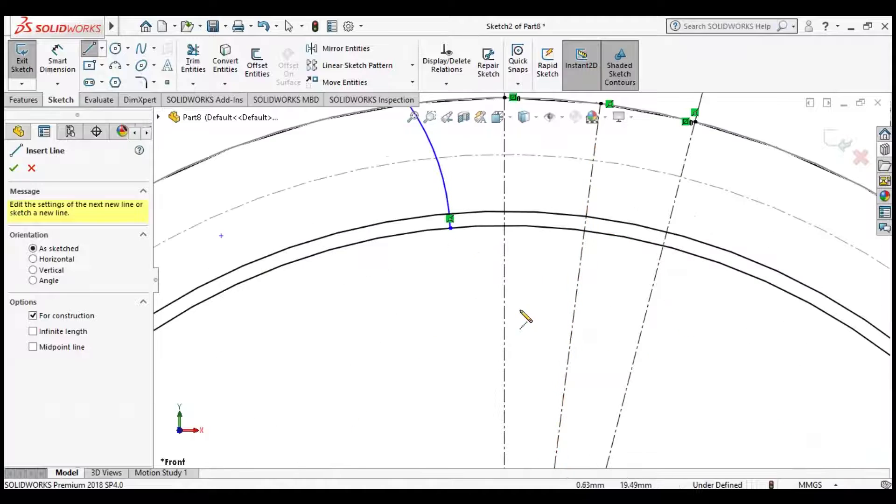
left_click(450, 228)
scroll(513, 261, "up", 5)
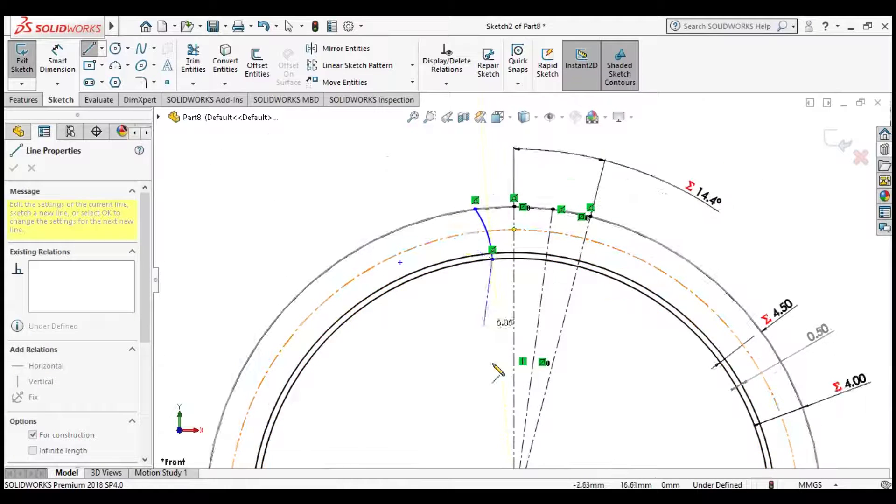
scroll(536, 410, "up", 3)
scroll(513, 345, "down", 3)
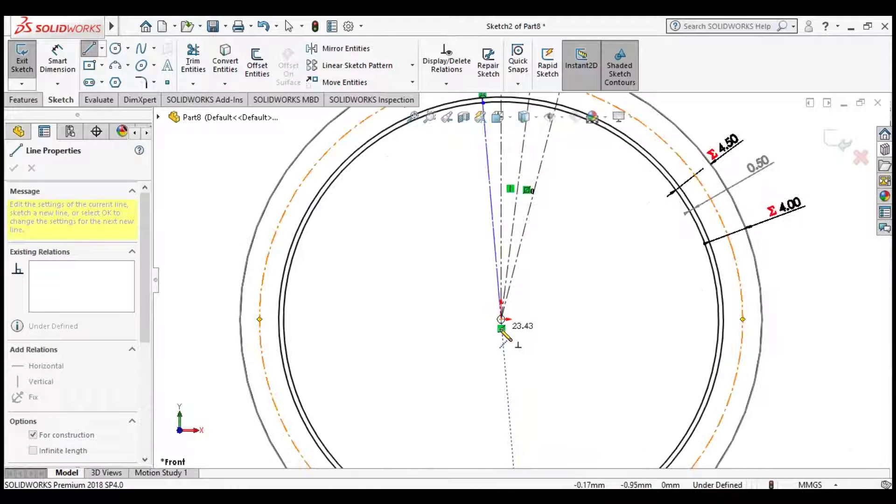
left_click(501, 320)
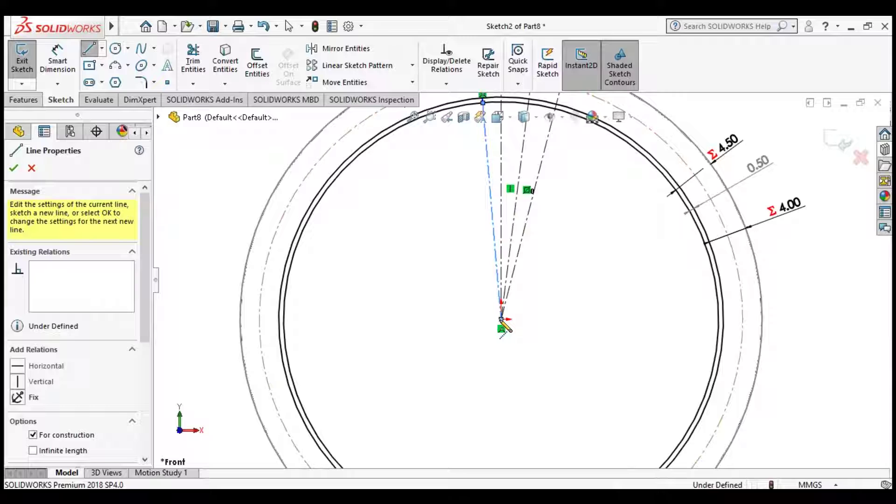
key("Escape")
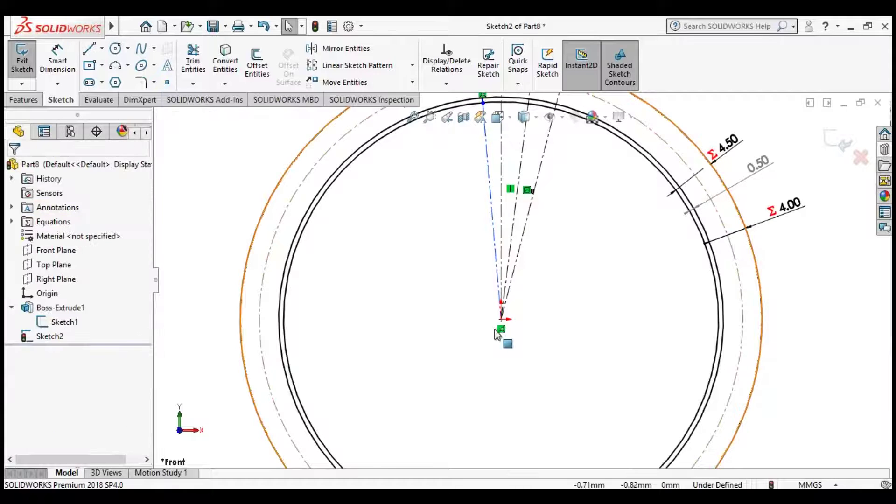
Add a tangent relation between the tooth-flank arc and the new centerline running to the origin.
scroll(506, 298, "up", 4)
scroll(552, 258, "down", 7)
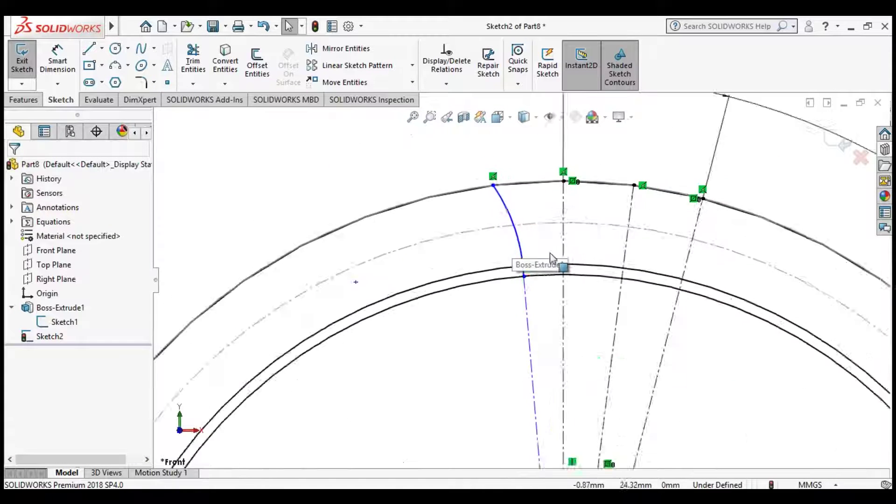
left_click(523, 326)
left_click(521, 246, "ctrl")
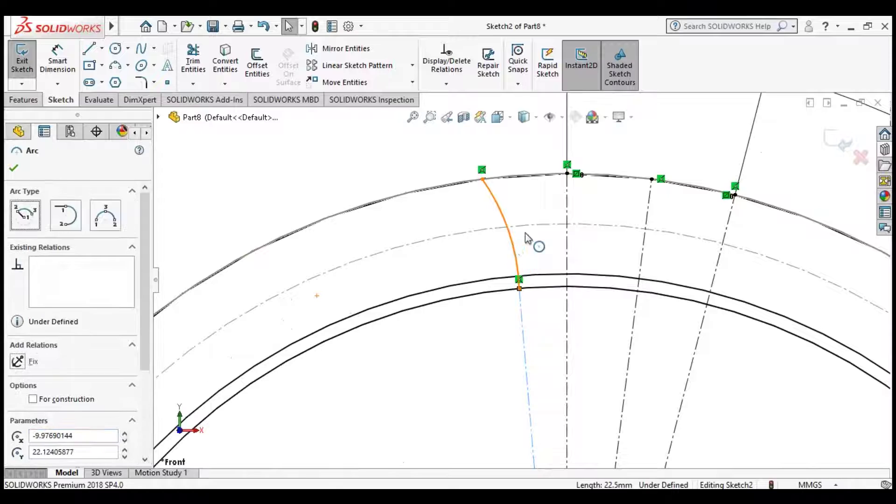
left_click(550, 190)
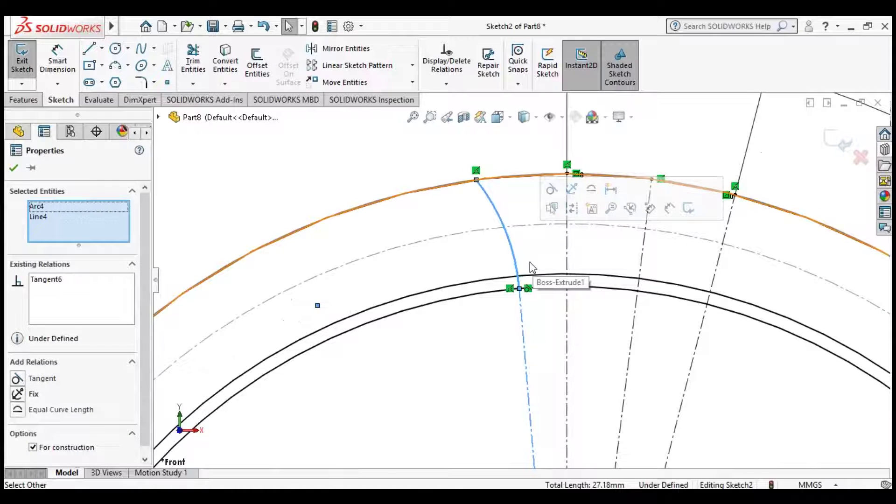
left_click(530, 262)
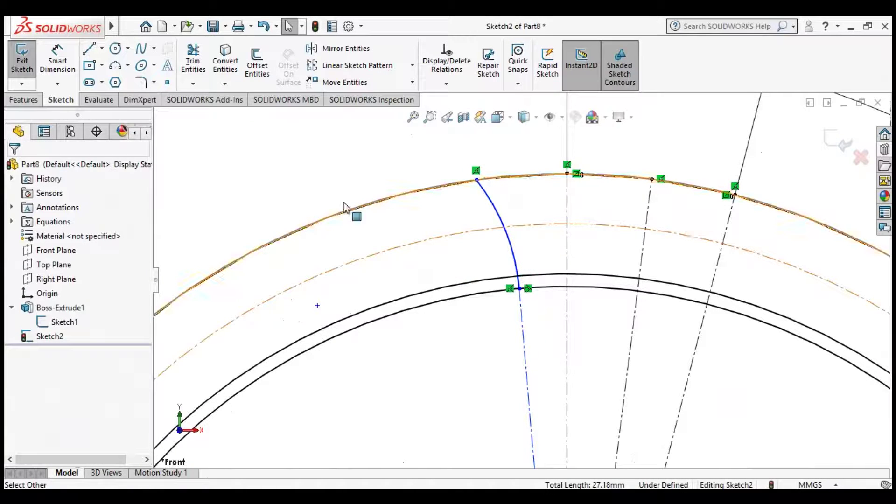
Mirror the tooth-flank arc about the vertical centerline, keeping the original.
left_click(489, 205)
left_click(326, 49)
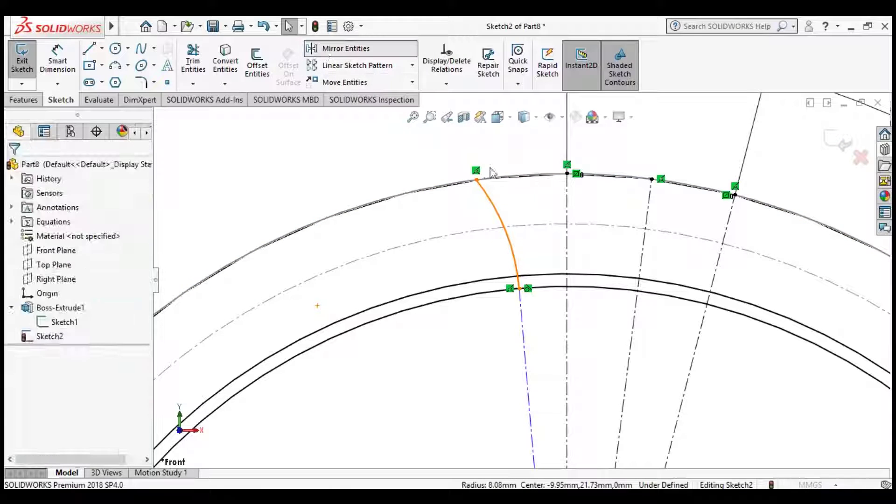
left_click(567, 208)
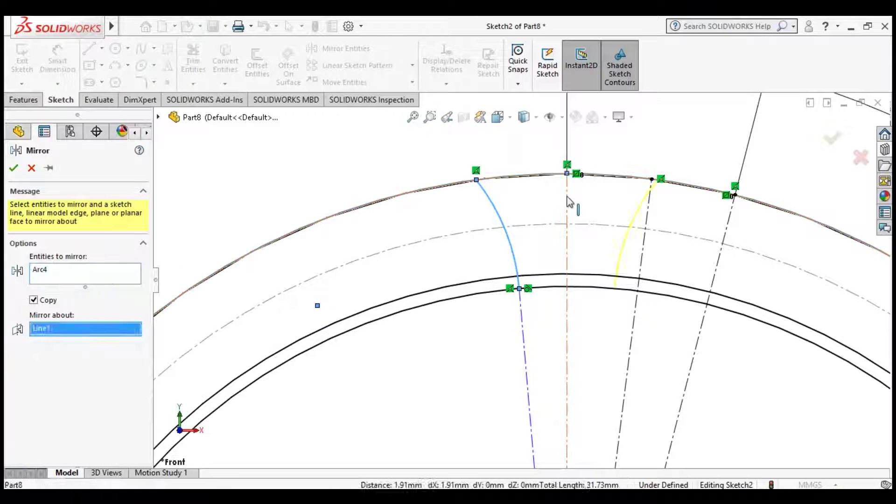
left_click(13, 168)
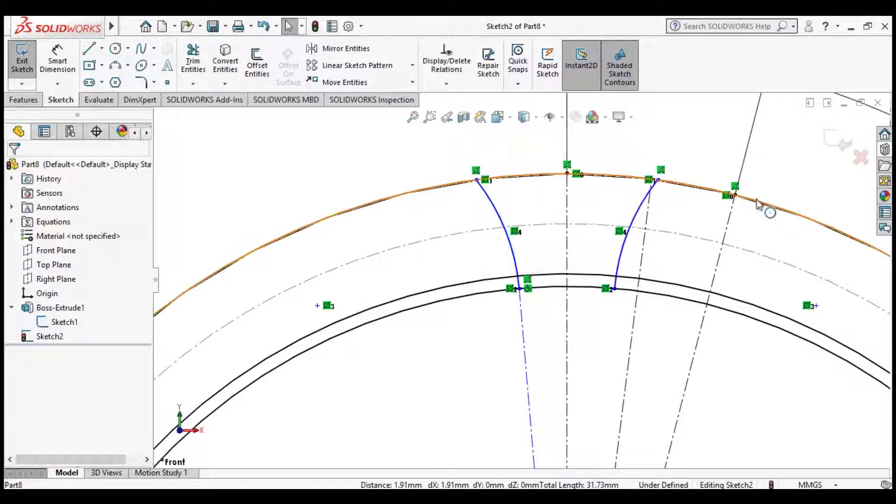
Draw a horizontal centerline about 6 mm long from the left arc's crossing with the Sketch1 construction circle to just past the mirrored arc.
scroll(404, 205, "up", 3)
scroll(521, 275, "down", 3)
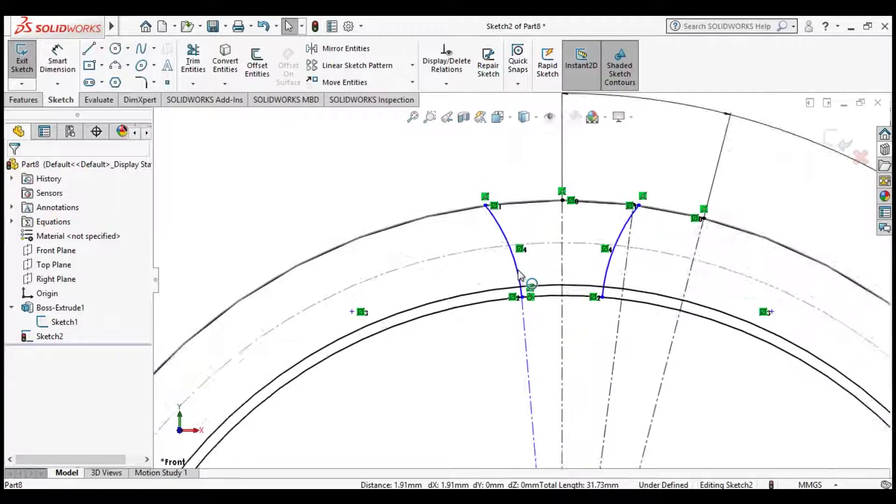
scroll(522, 275, "down", 1)
left_click(101, 48)
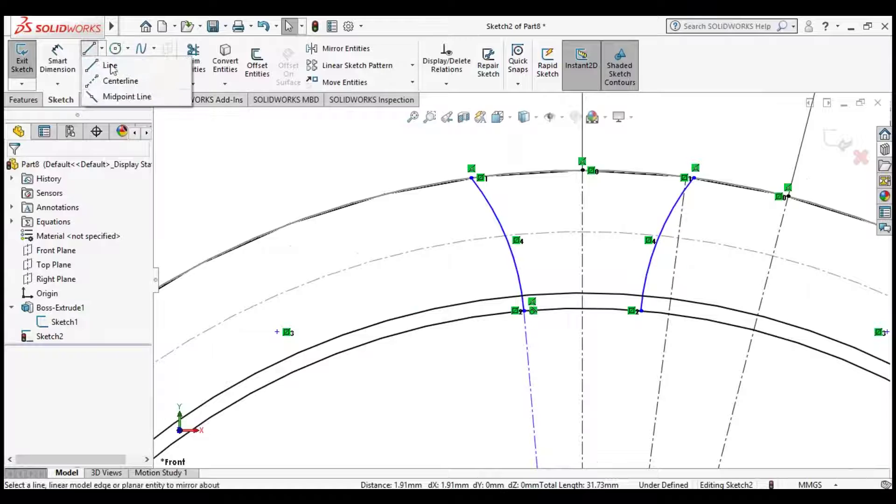
left_click(119, 84)
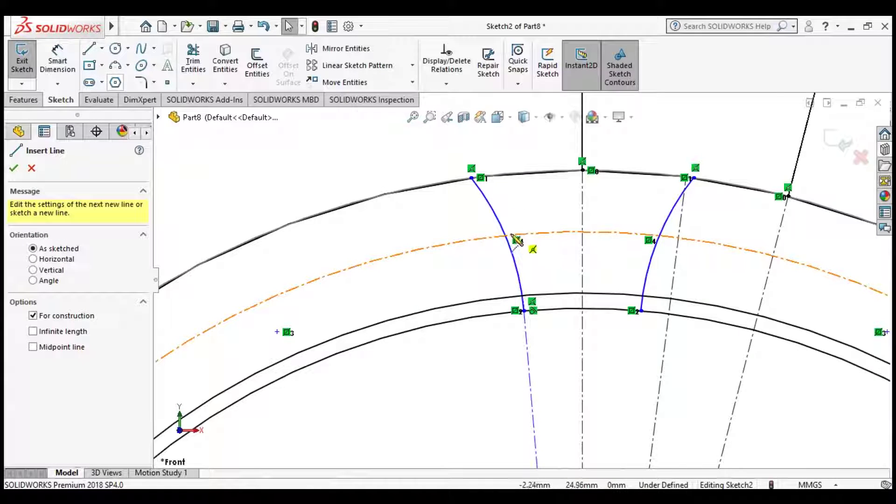
scroll(516, 239, "down", 3)
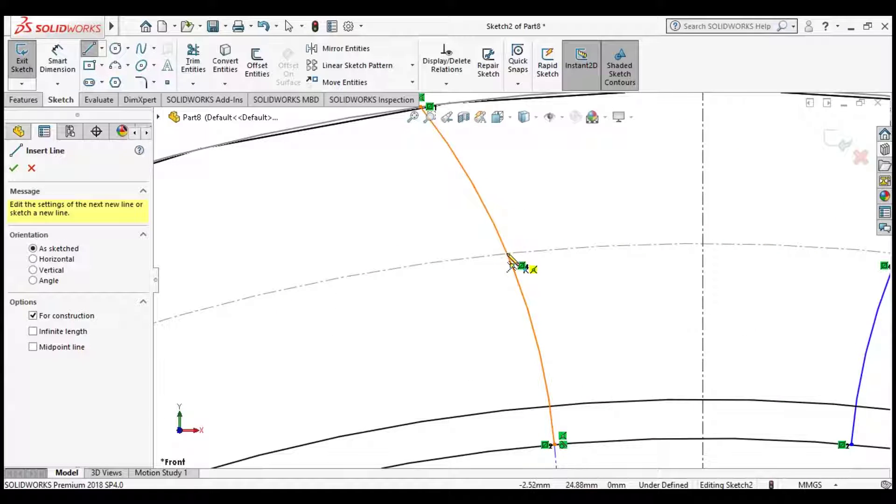
scroll(508, 257, "down", 2)
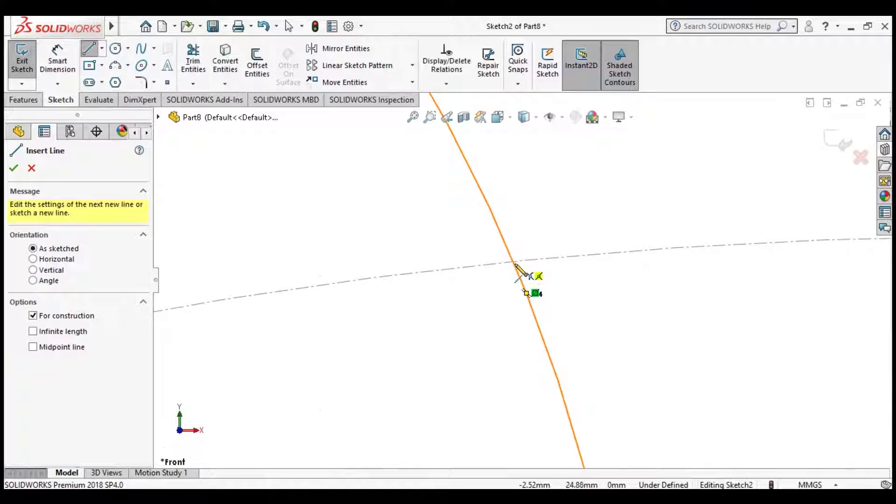
left_click(512, 264)
scroll(401, 255, "up", 3)
scroll(681, 289, "down", 5)
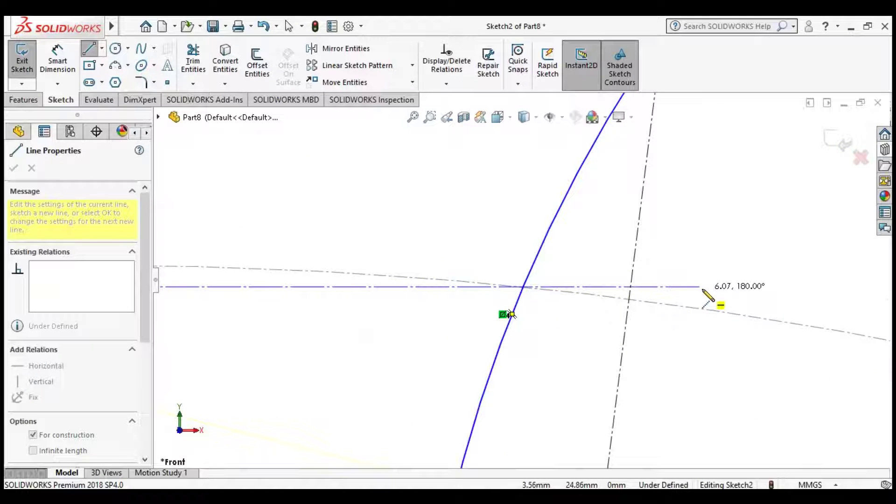
left_click(702, 287)
key("Escape")
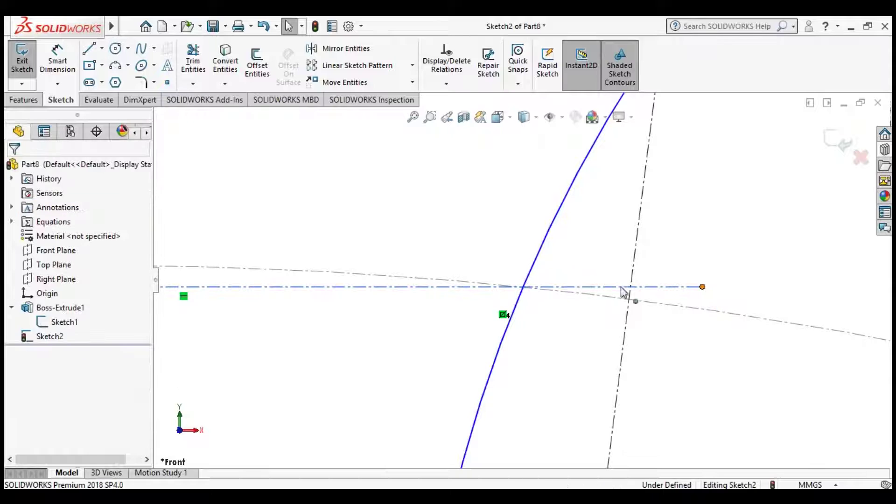
Add an intersection relation placing the horizontal centerline's right endpoint where the mirrored arc crosses the Sketch1 construction circle.
left_click(524, 287)
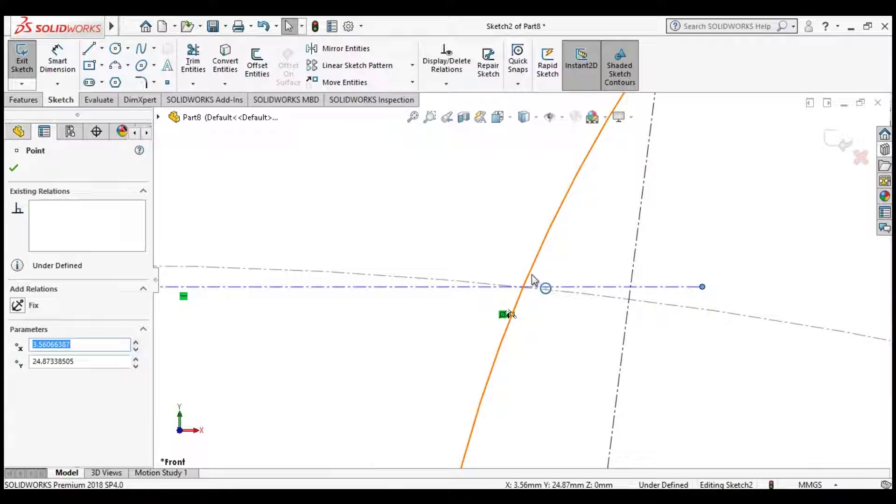
left_click(485, 283, "ctrl")
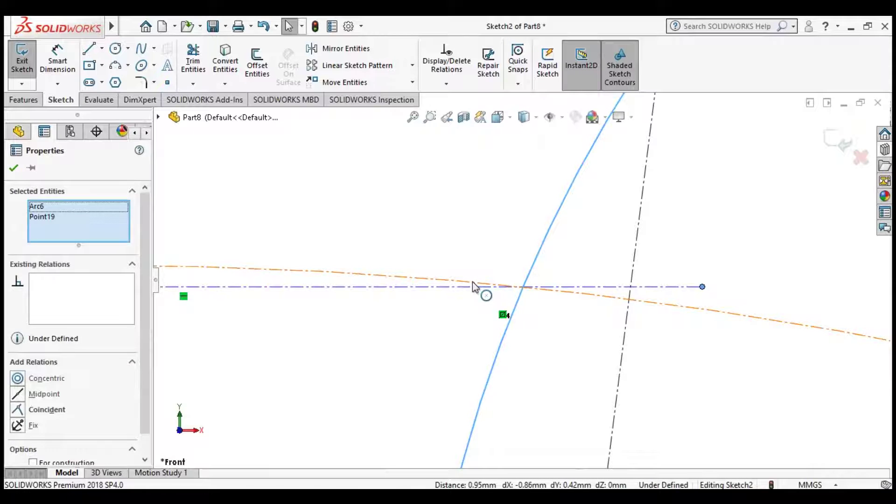
left_click(472, 282, "ctrl")
left_click(509, 224)
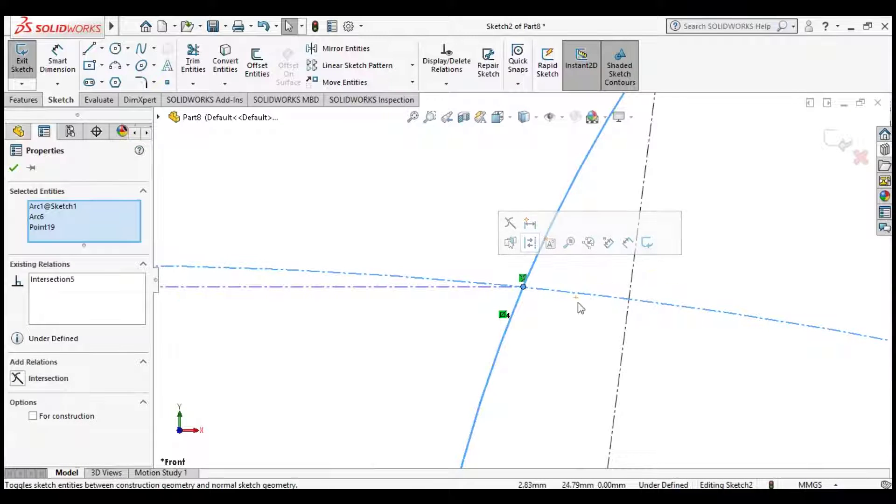
Draw a centerline about 2.9 mm long from the mirrored flank arc's crossing with the construction circle to another point on that circle.
key("Escape")
scroll(582, 308, "up", 5)
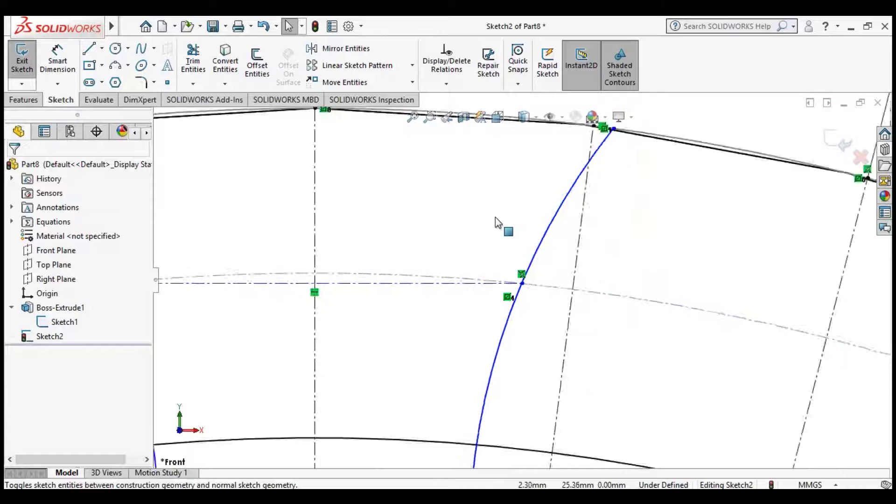
left_click(101, 48)
left_click(126, 78)
scroll(555, 294, "down", 2)
scroll(547, 288, "down", 2)
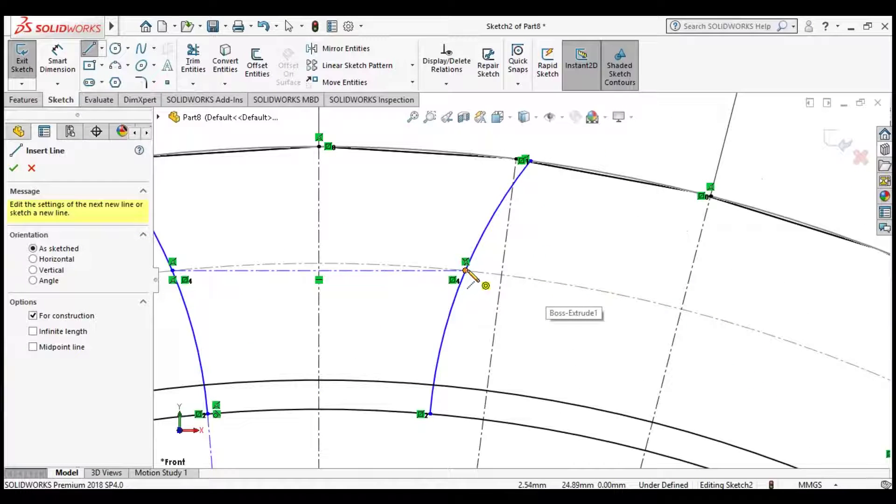
left_click(465, 270)
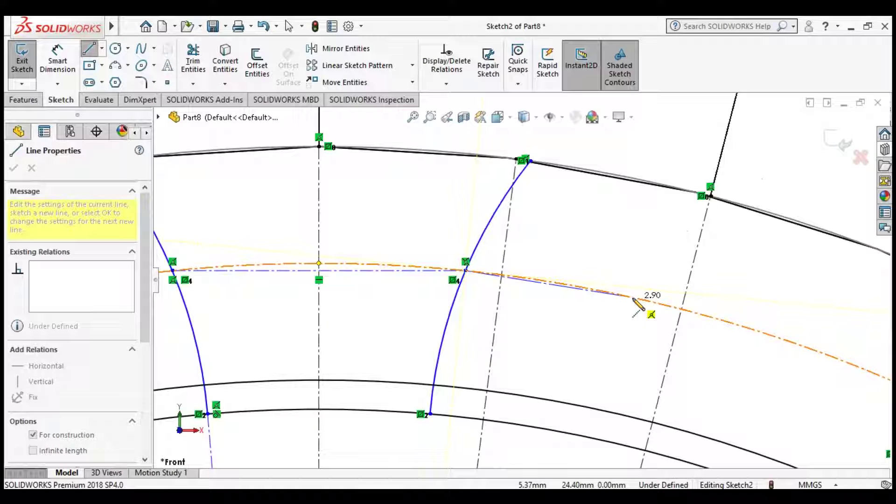
left_click(632, 297)
key("Escape")
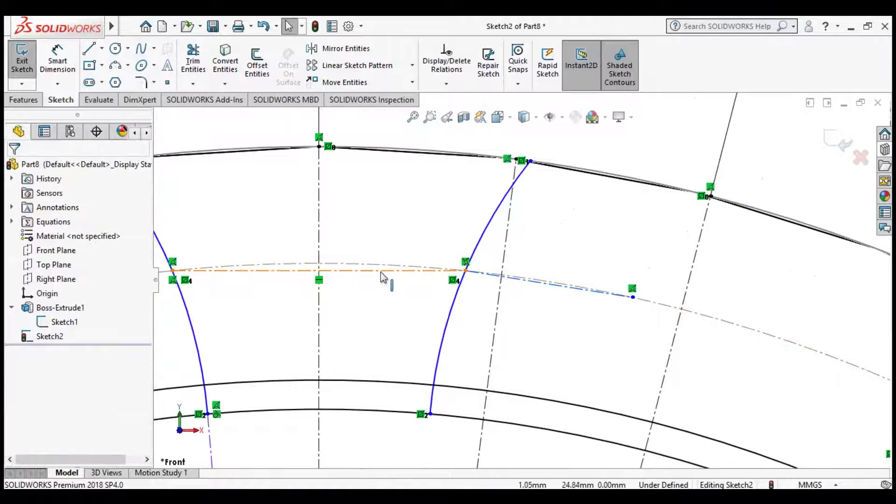
Add an equal relation between the horizontal centerline and the new sloping centerline.
left_click(529, 286, "ctrl")
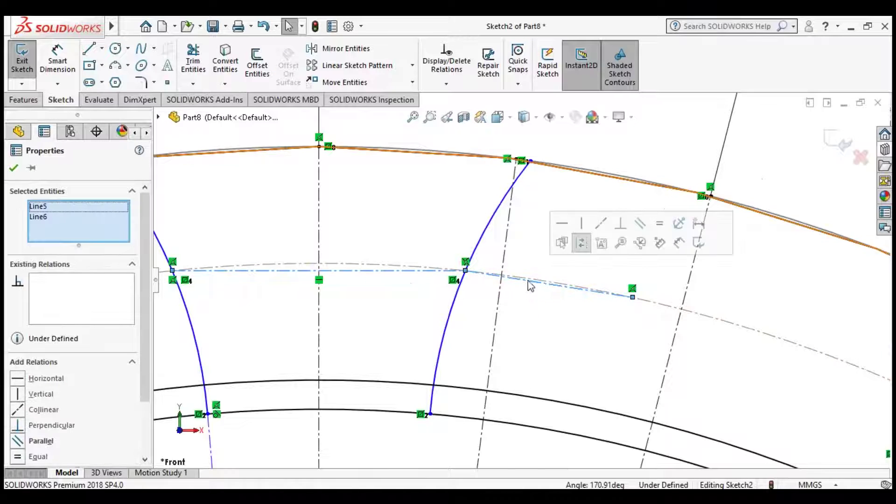
left_click(662, 226)
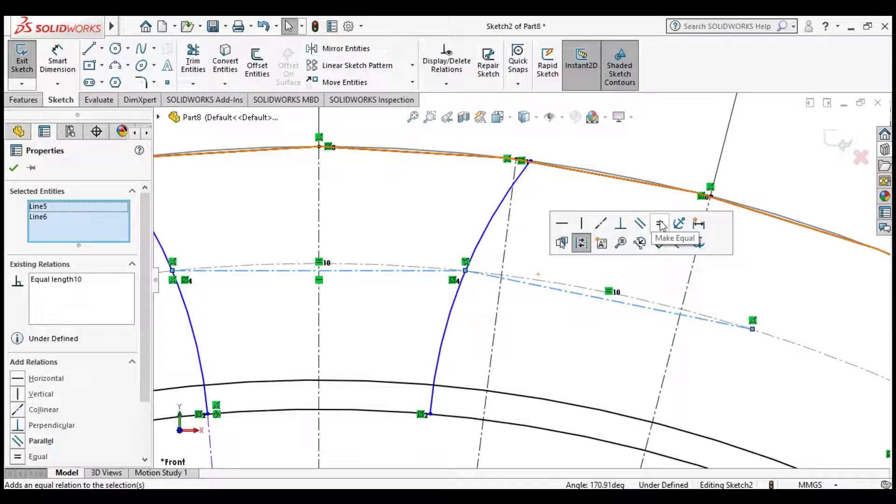
left_click(660, 224)
scroll(476, 324, "down", 3)
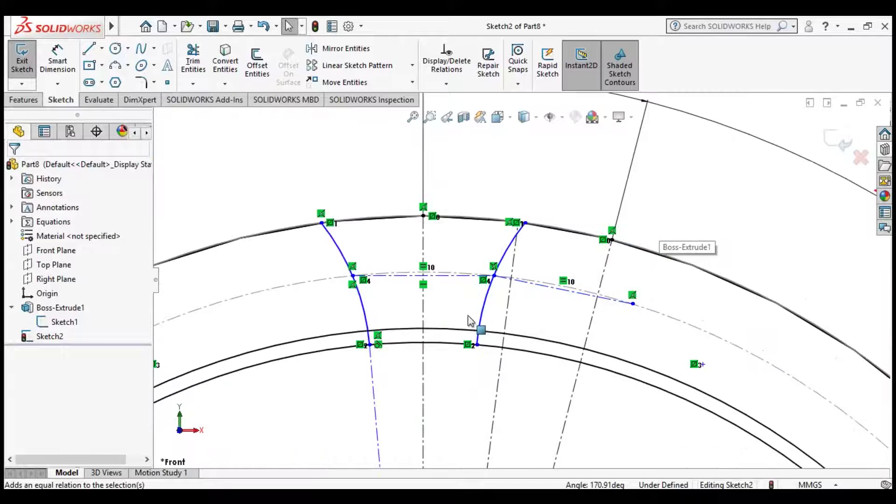
Move the mirrored flank arc's lower endpoint along the innermost circle to about X 1.60 mm, Y 22.44 mm.
scroll(492, 318, "up", 2)
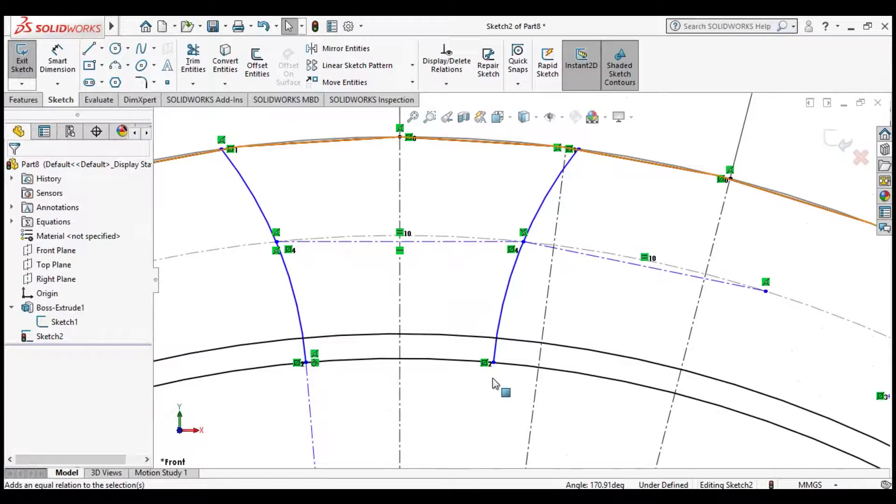
mouse_move(494, 362)
left_mouse_down()
mouse_move(478, 362)
mouse_move(513, 365)
mouse_move(440, 362)
mouse_move(484, 363)
left_mouse_up()
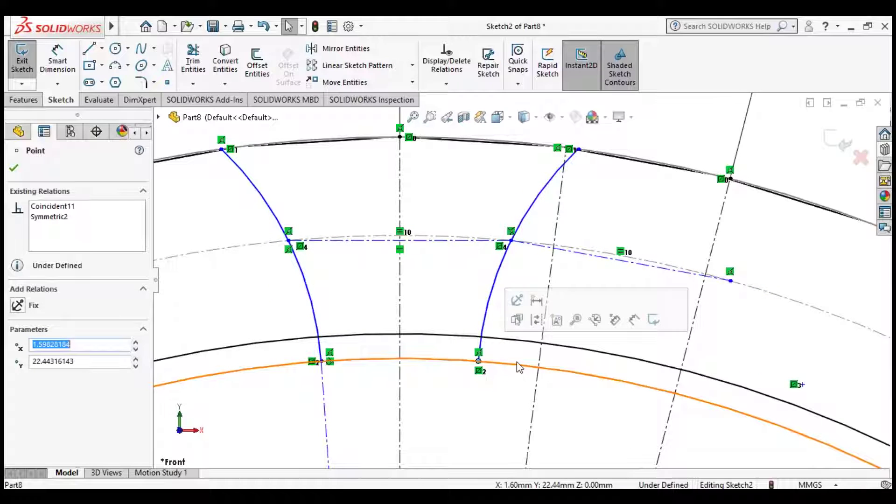
scroll(522, 281, "up", 4)
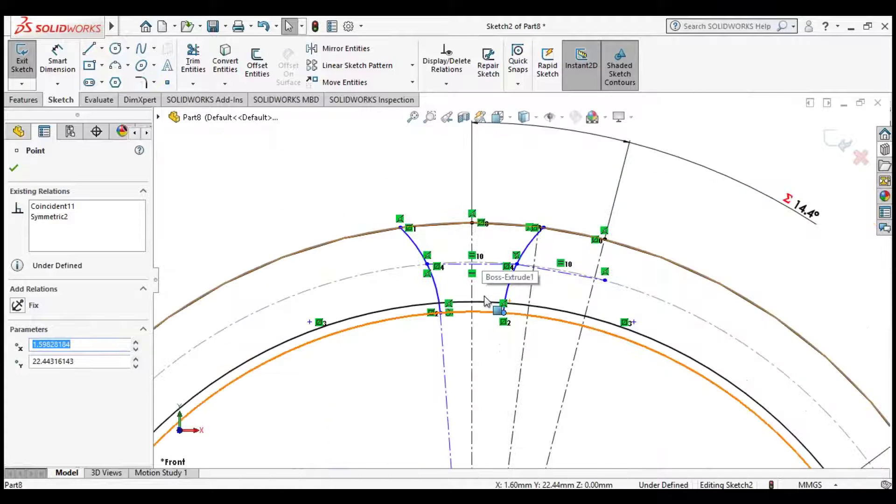
scroll(486, 301, "down", 2)
scroll(490, 296, "up", 2)
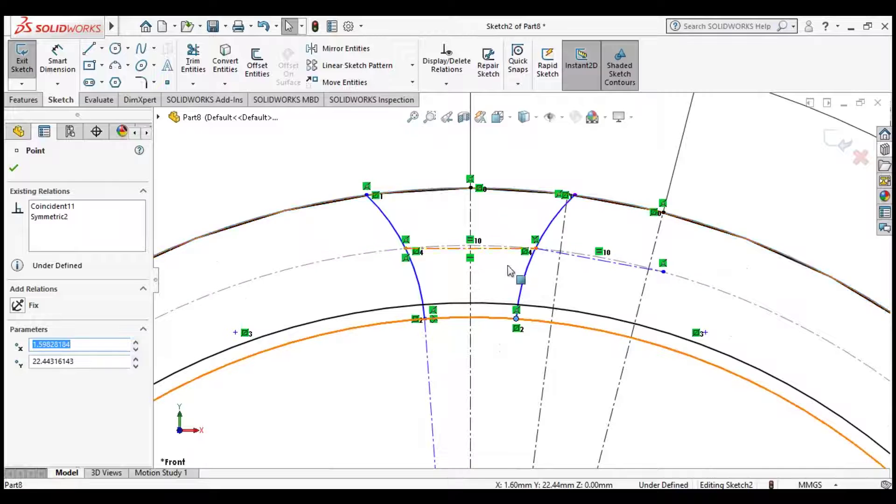
scroll(516, 261, "up", 3)
scroll(511, 306, "down", 5)
scroll(511, 306, "up", 3)
scroll(509, 322, "down", 5)
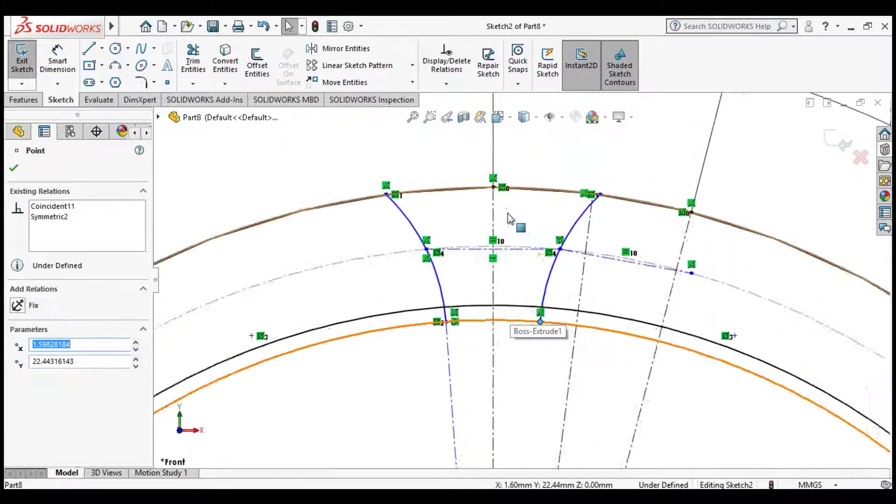
left_click(13, 168)
scroll(480, 247, "up", 4)
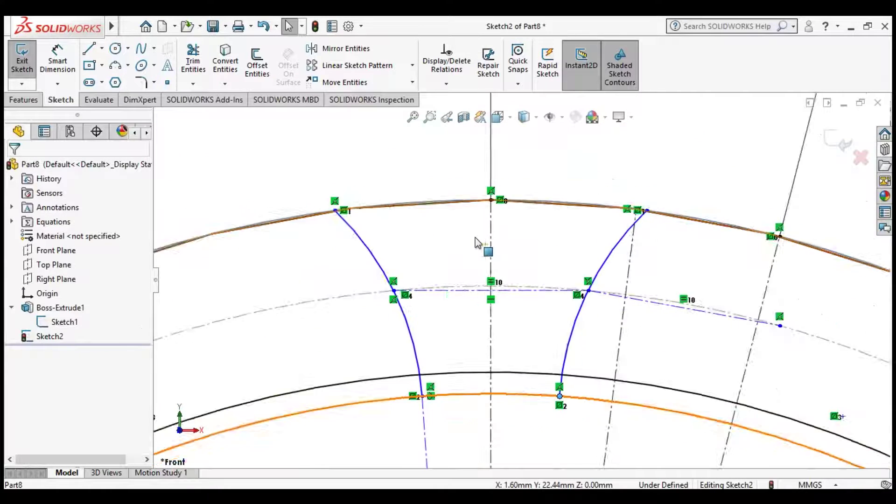
Draw a slanted centerline about 7 mm long from the outer circle beside the original flank arc to the vertical centerline.
scroll(351, 229, "down", 2)
left_click(103, 50)
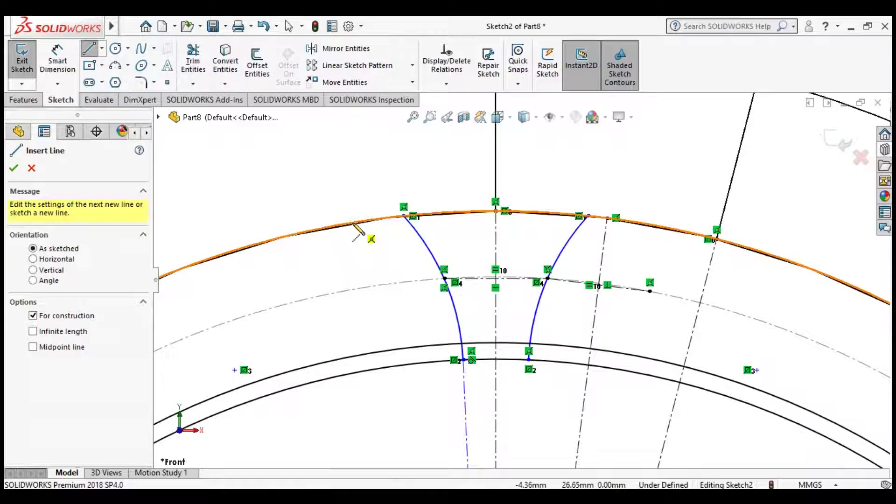
left_click(337, 227)
left_click(496, 393)
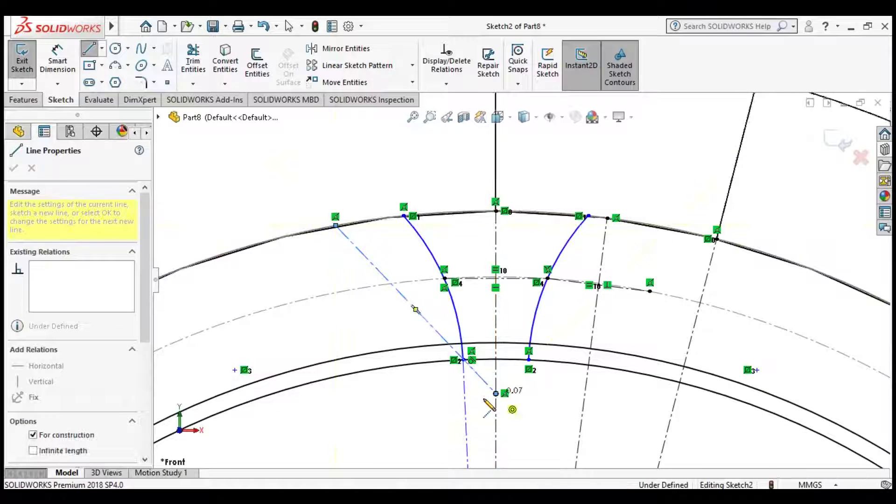
key("Escape")
key("Escape")
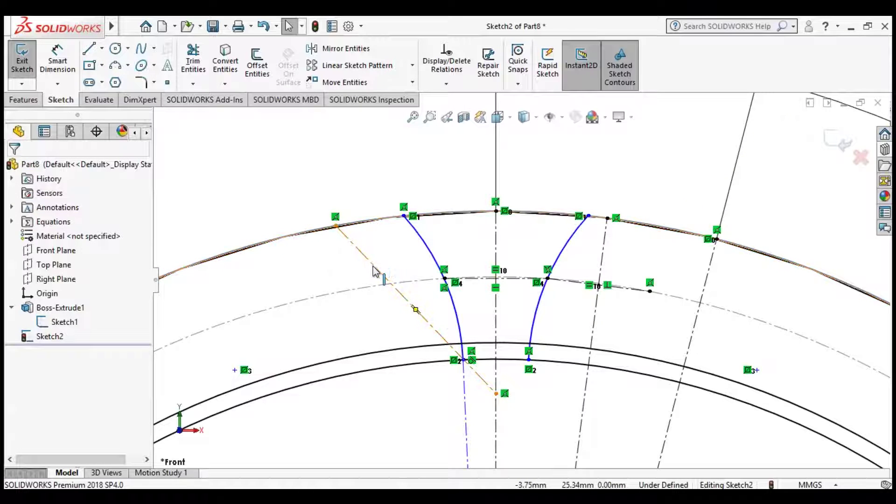
Add a tangent relation between the slanted centerline and the original tooth-flank arc.
left_click(415, 309)
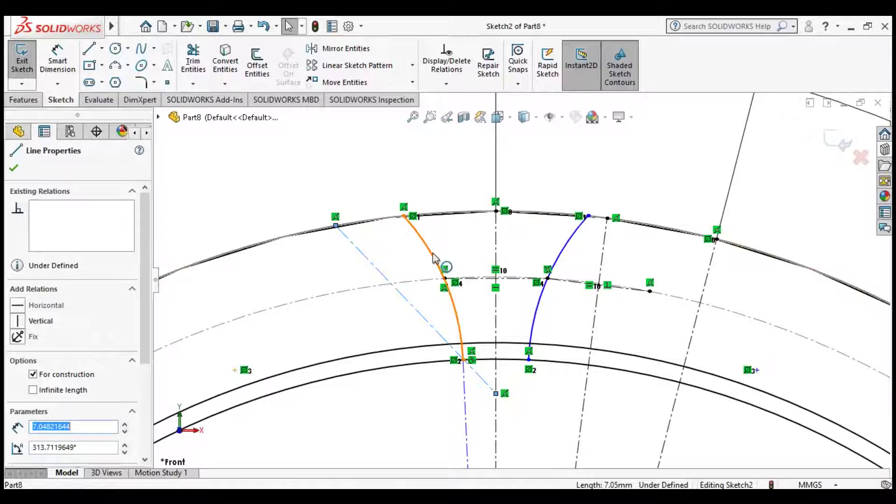
left_click(504, 214, "ctrl")
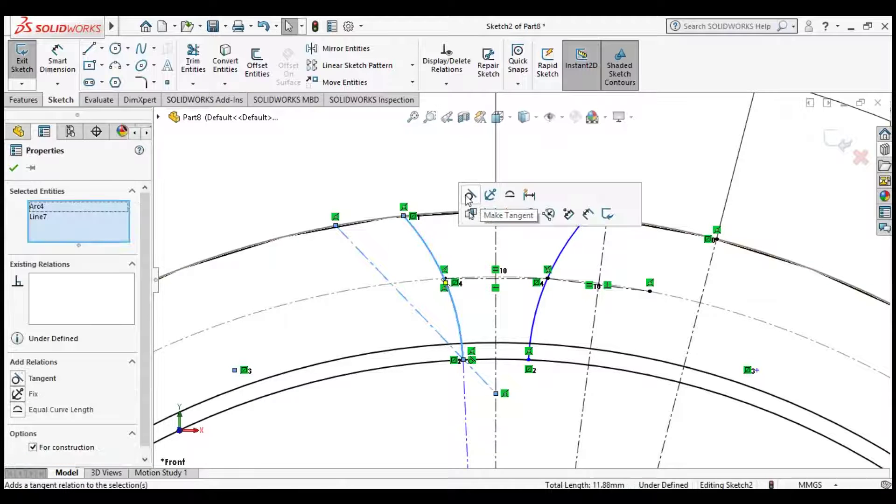
left_click(414, 301)
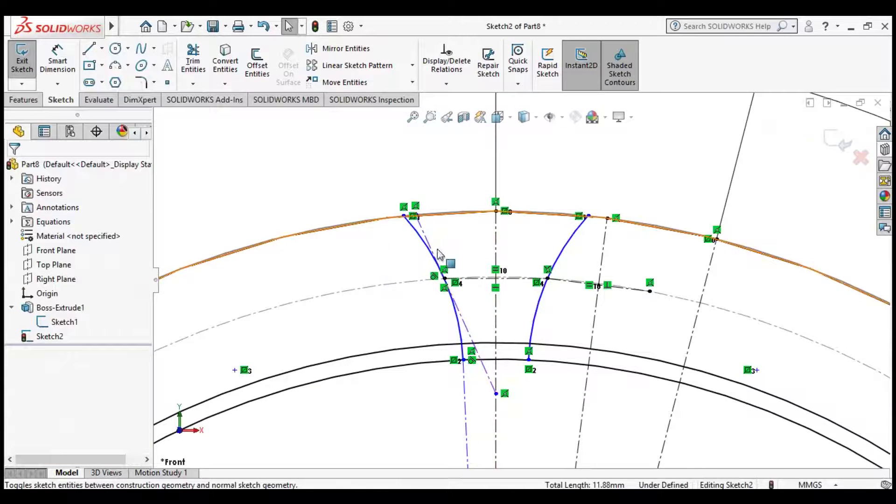
Make the slanted centerline coincident with the point where the original flank arc crosses the construction circle.
scroll(443, 280, "down", 3)
scroll(482, 305, "down", 2)
left_click(484, 343)
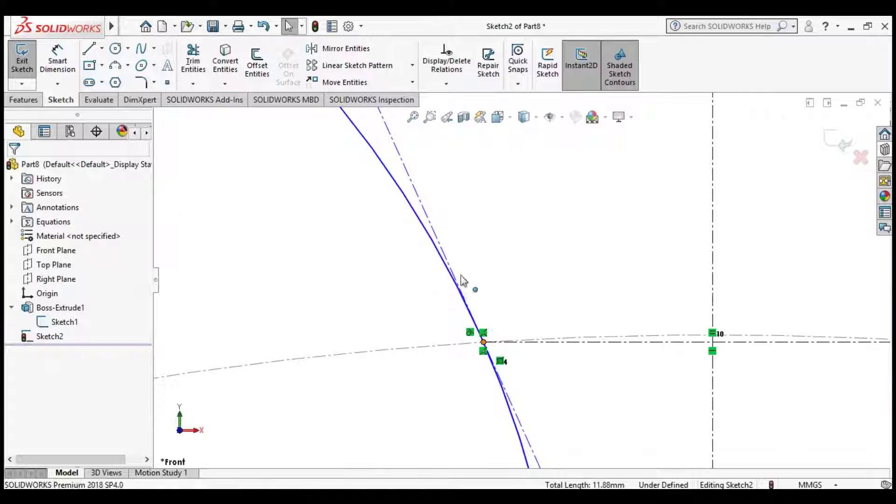
left_click(447, 255)
left_click(534, 454, "ctrl")
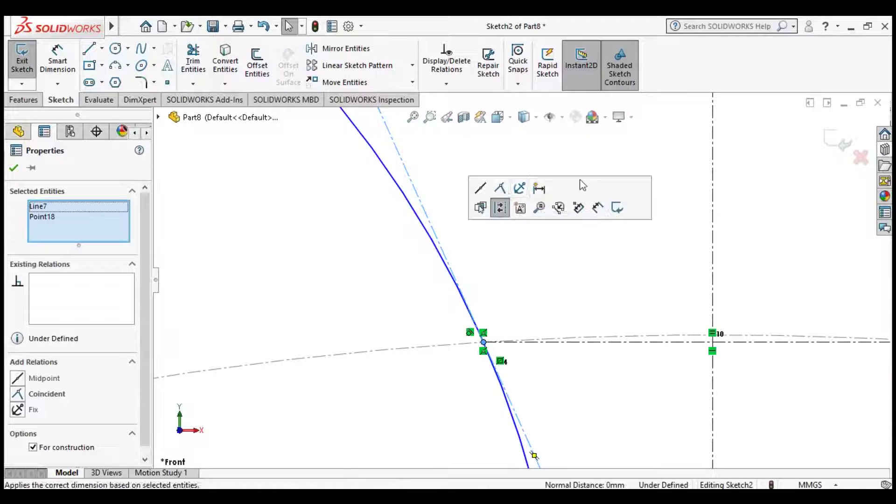
left_click(499, 188)
key("Escape")
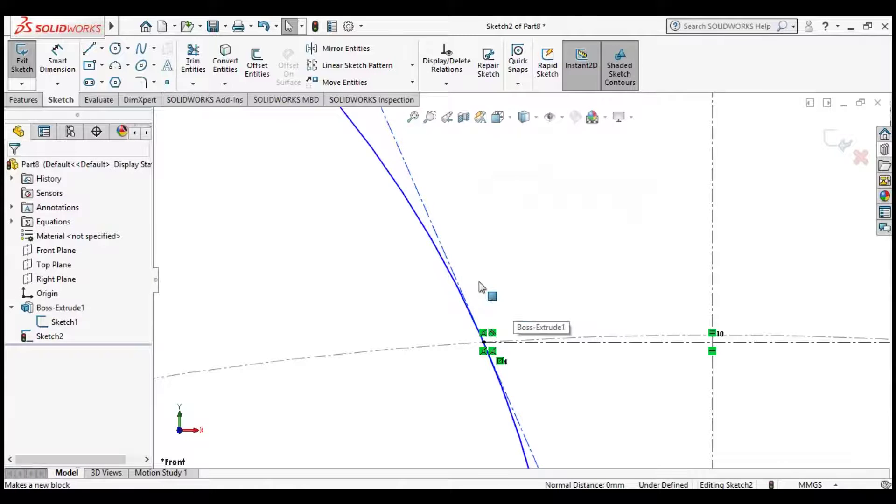
Dimension the angle between the slanted and vertical centerlines and link it to the global variable "pressure angle".
scroll(495, 308, "up", 3)
scroll(498, 314, "up", 4)
scroll(540, 266, "down", 2)
scroll(541, 266, "up", 3)
scroll(479, 212, "down", 5)
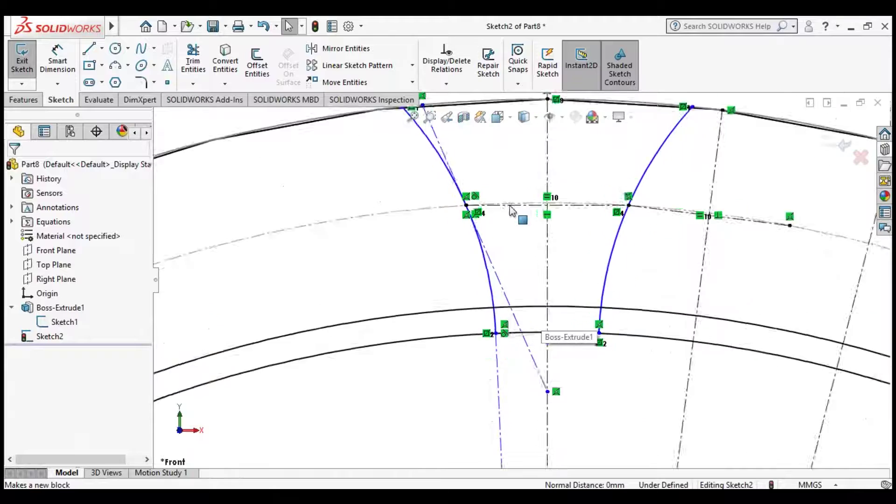
scroll(474, 145, "up", 3)
scroll(471, 234, "down", 4)
key("d")
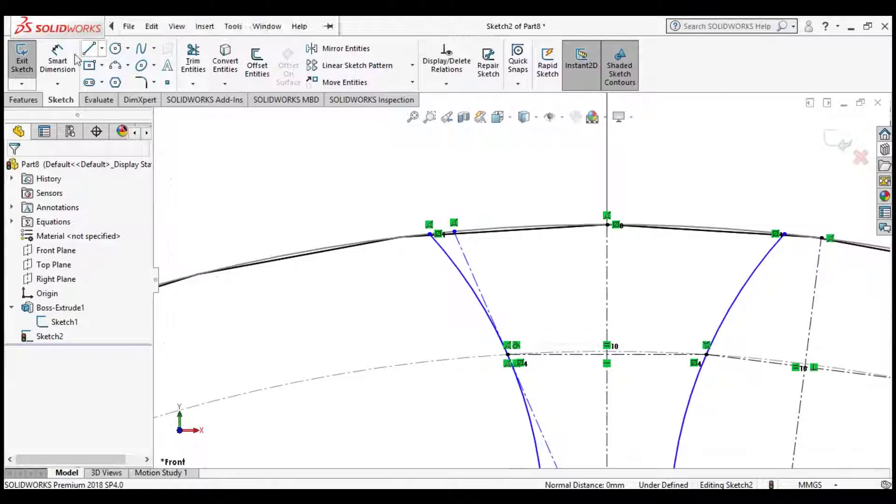
left_click(607, 278)
right_click(515, 188)
left_click(515, 188)
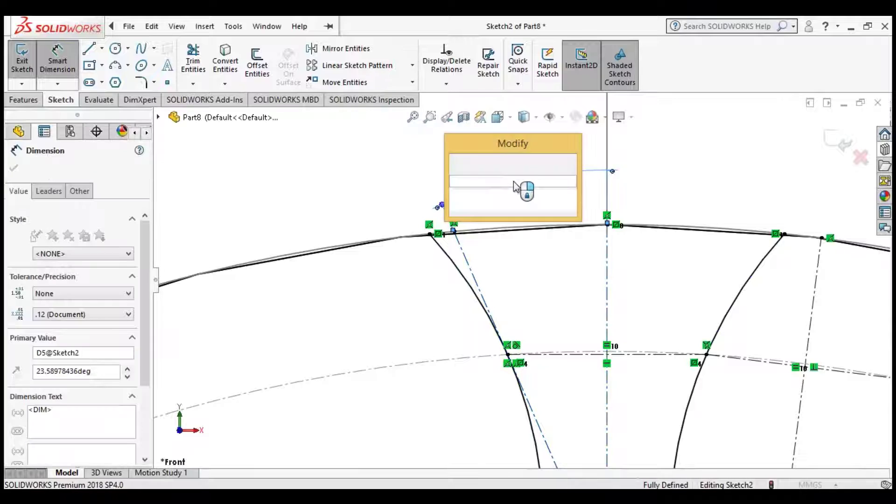
type("= \"pr")
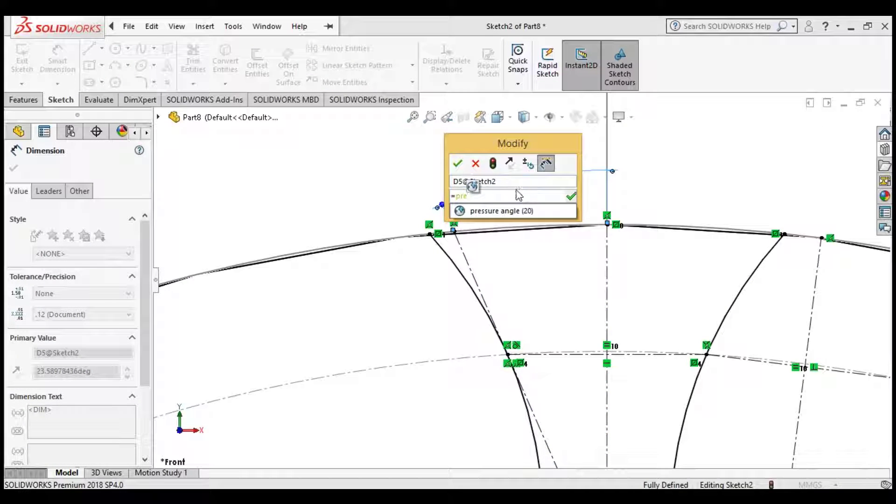
type("e")
left_click(521, 214)
key("Return")
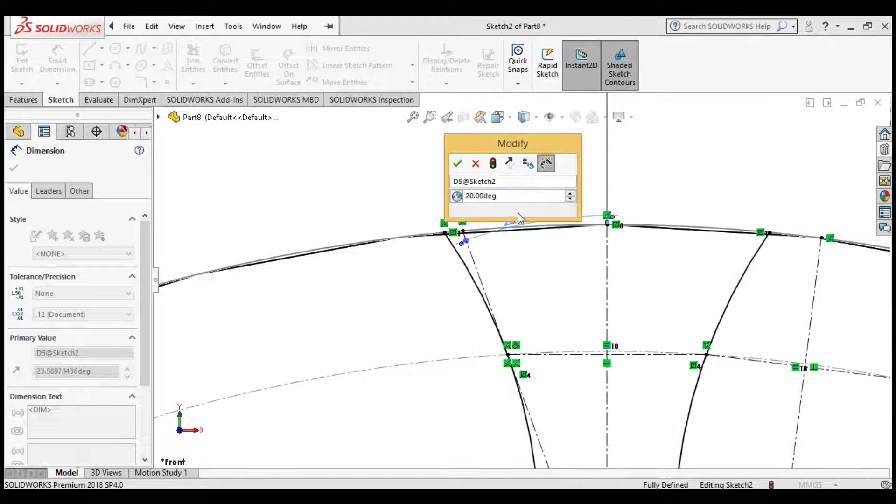
left_click(462, 165)
scroll(418, 223, "up", 6)
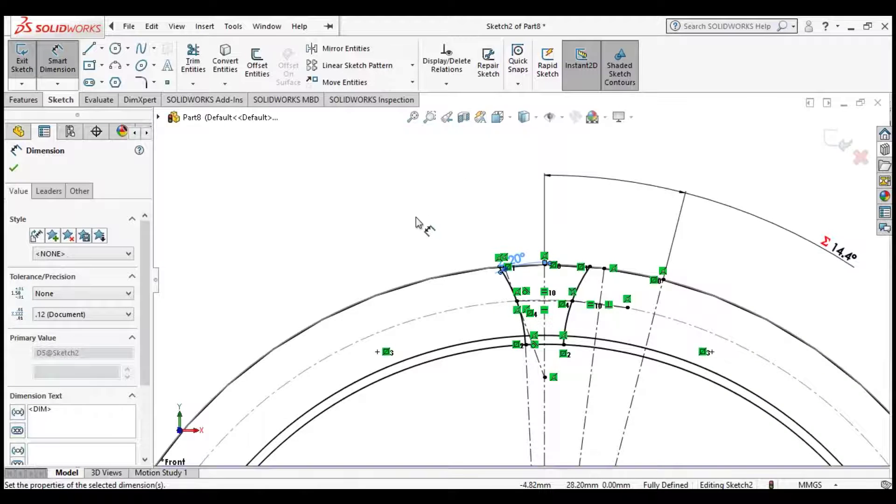
scroll(534, 295, "up", 5)
scroll(544, 331, "down", 8)
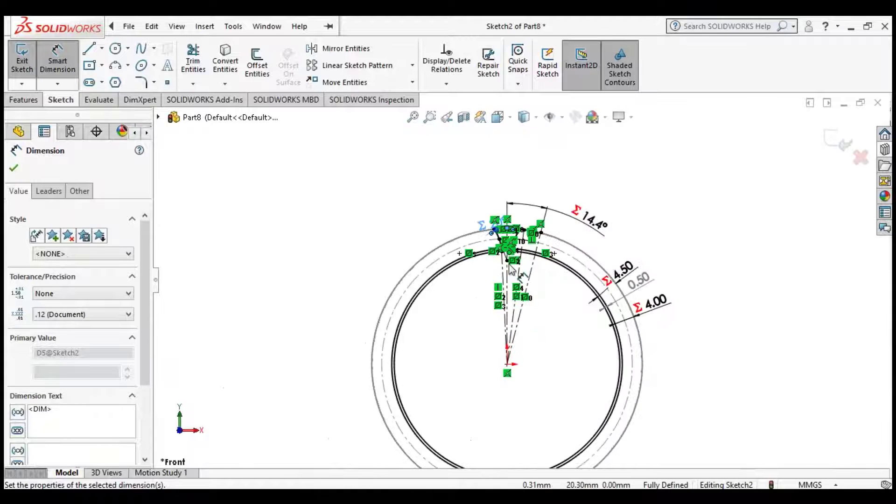
scroll(511, 276, "up", 2)
scroll(517, 233, "down", 8)
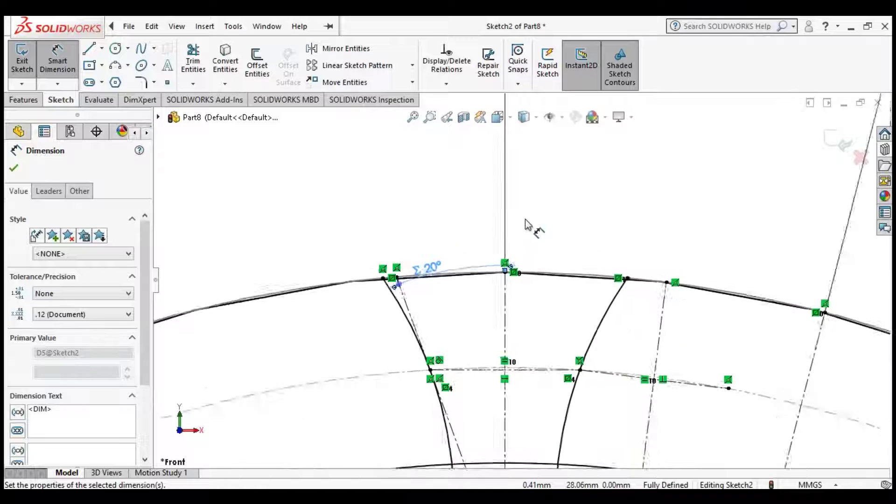
key("Escape")
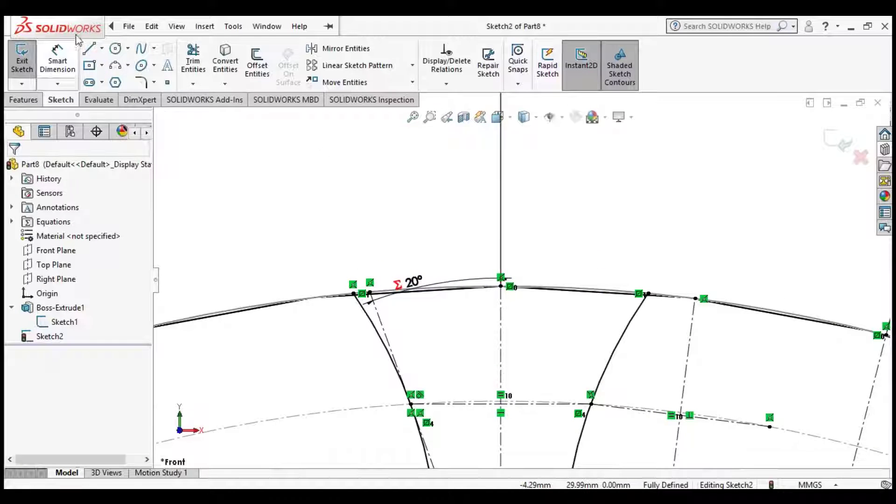
Draw a three-point arc of about 27 mm radius along the outer circle between the upper endpoints of the two flank arcs.
left_click(119, 65)
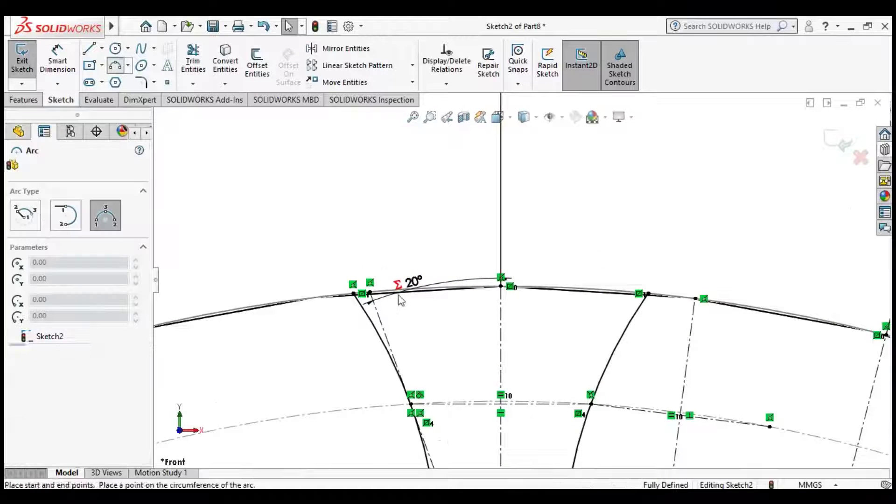
left_click(354, 294)
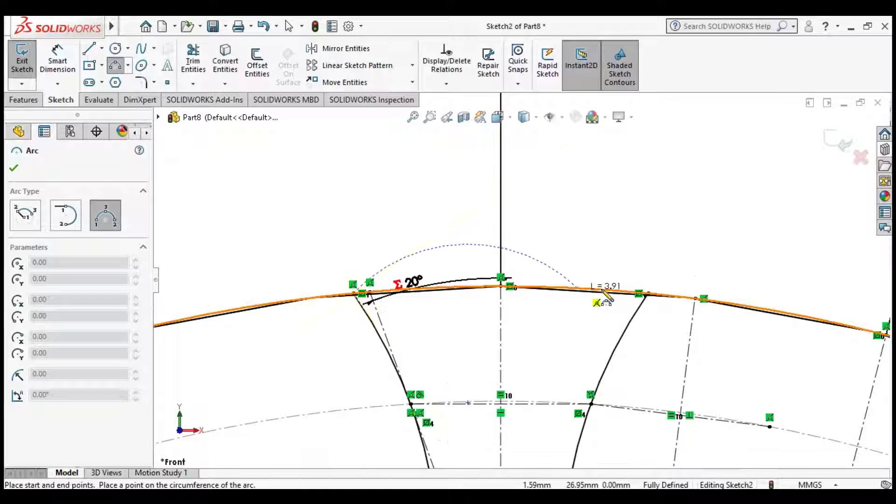
left_click(648, 294)
left_click(576, 292)
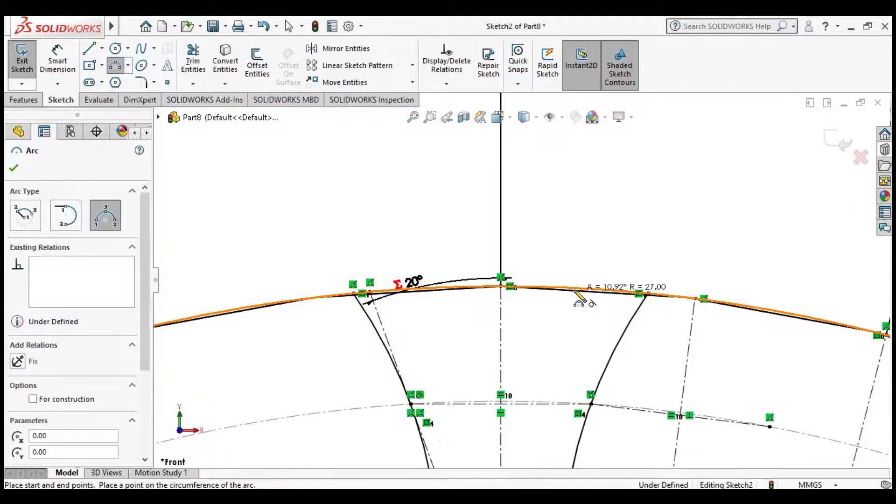
key("Escape")
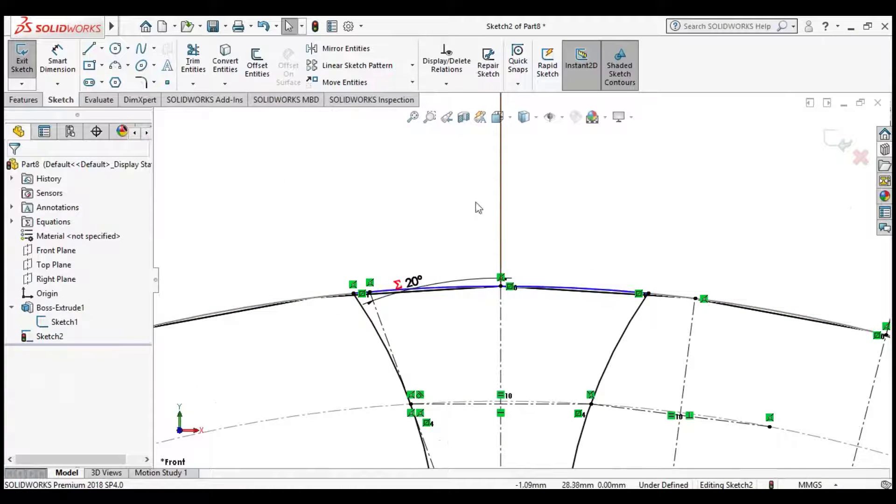
Trim the innermost circle so that only the short arc between the lower ends of the two flank arcs remains.
scroll(475, 202, "up", 5)
scroll(476, 203, "down", 2)
scroll(475, 202, "up", 2)
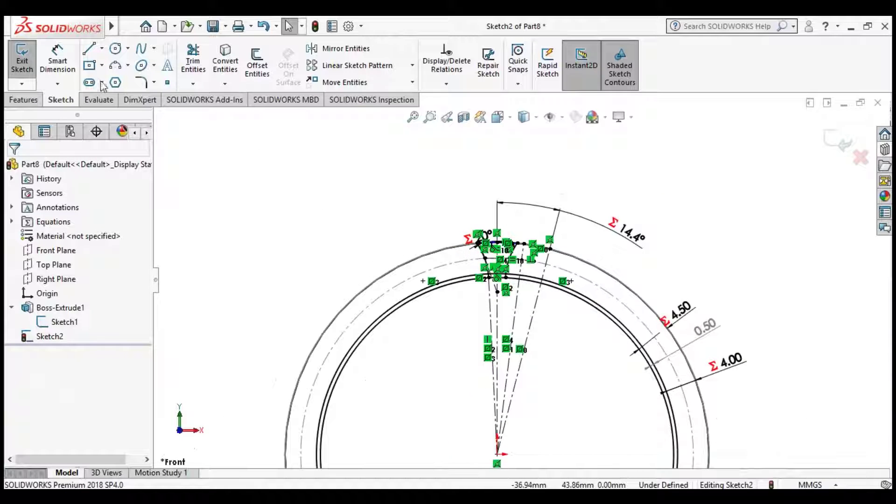
left_click(193, 59)
scroll(486, 289, "down", 5)
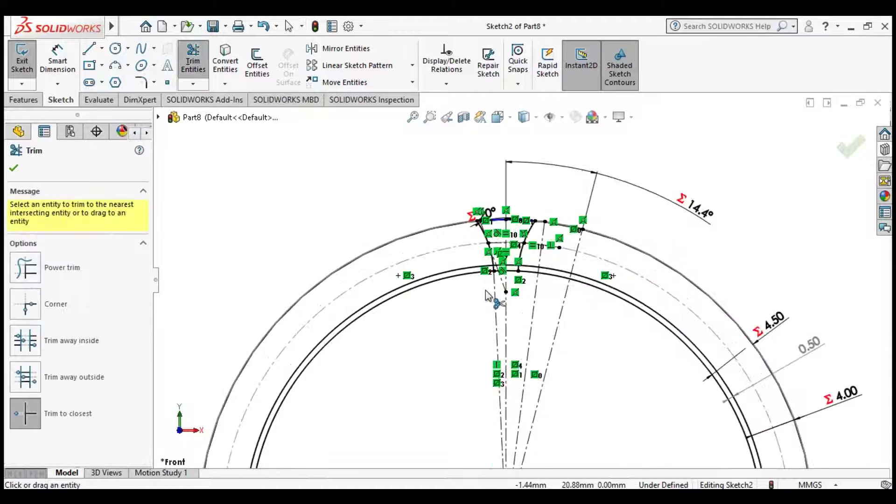
left_click(462, 266)
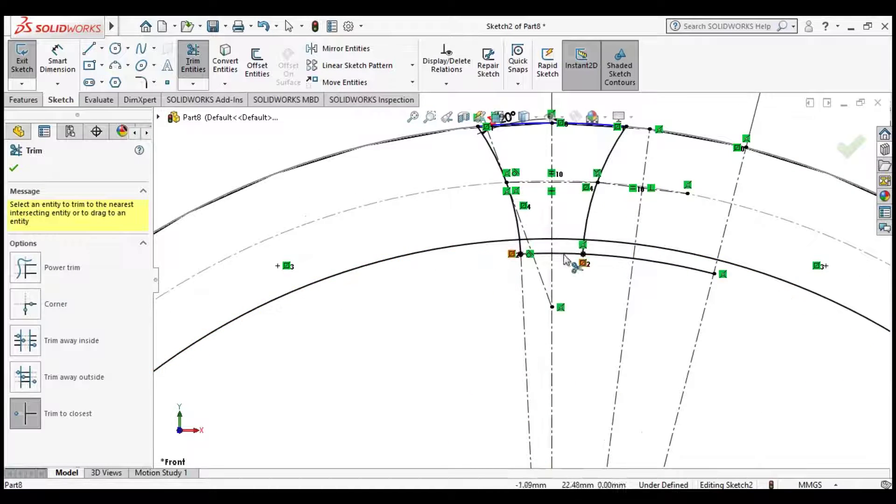
left_click(672, 265)
left_click(603, 257)
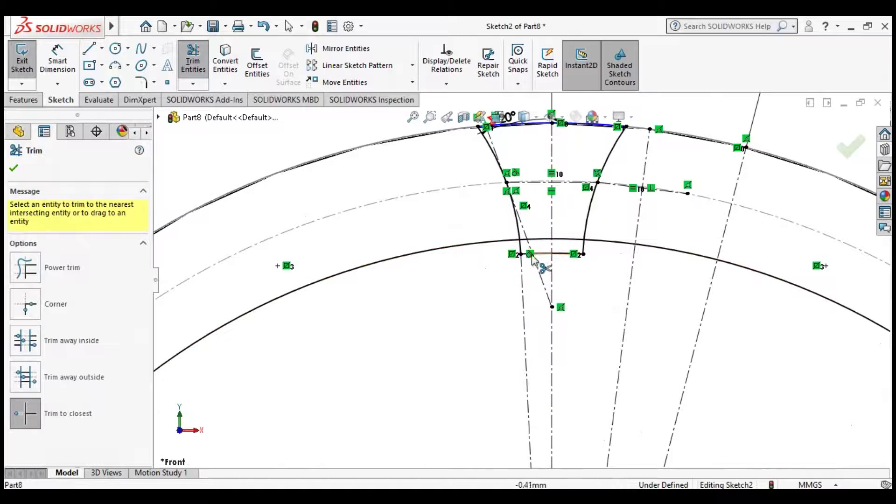
key("Escape")
Add a driven dimension for the distance between the trimmed root arc and the circle just above it.
key("d")
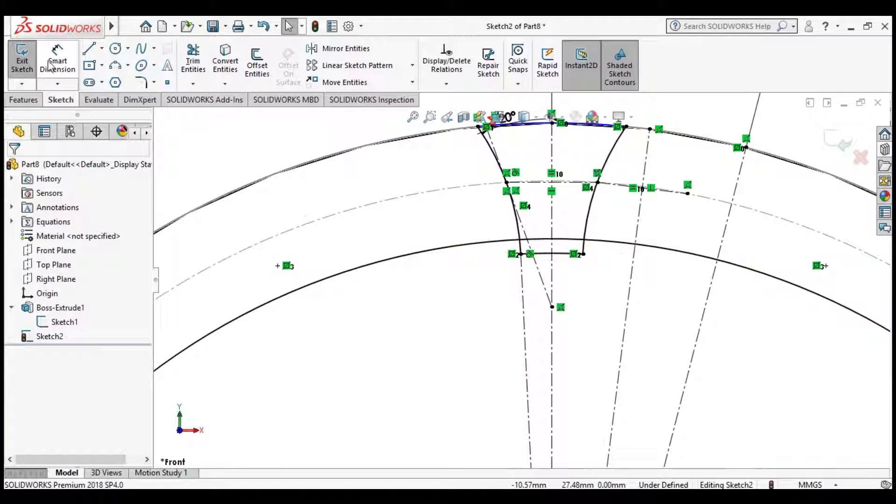
left_click(545, 240)
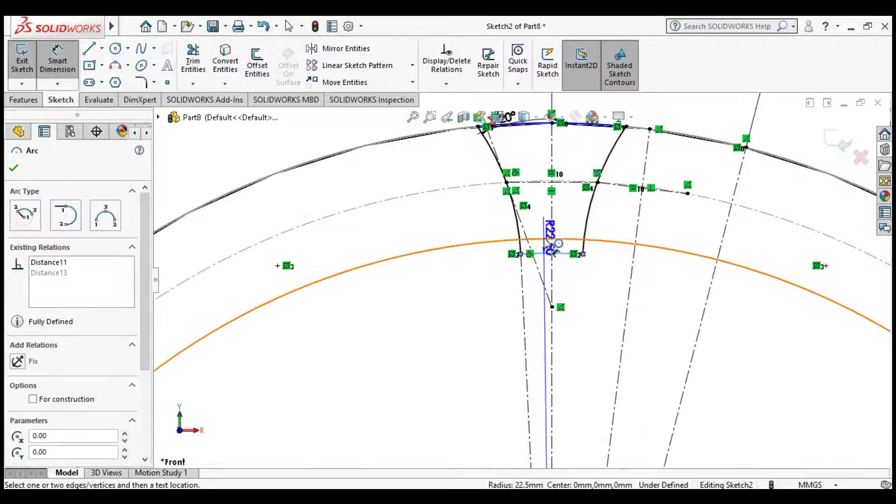
left_click(485, 231)
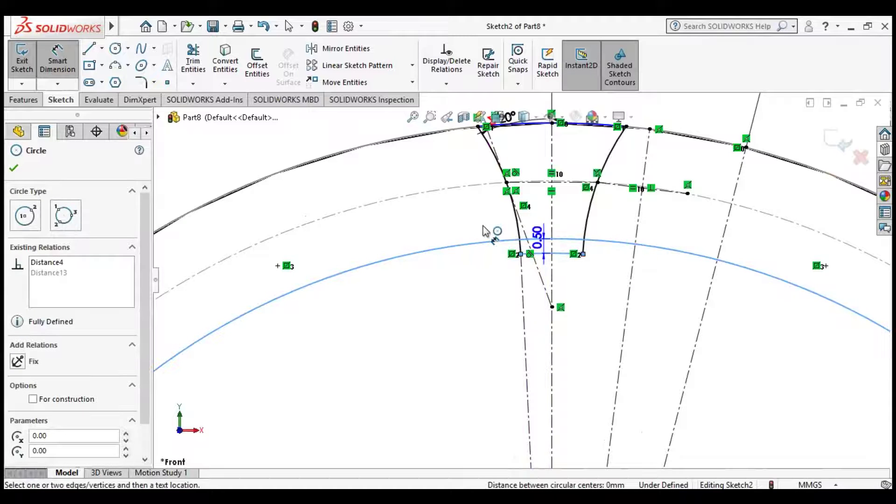
left_click(570, 228)
left_click(524, 255)
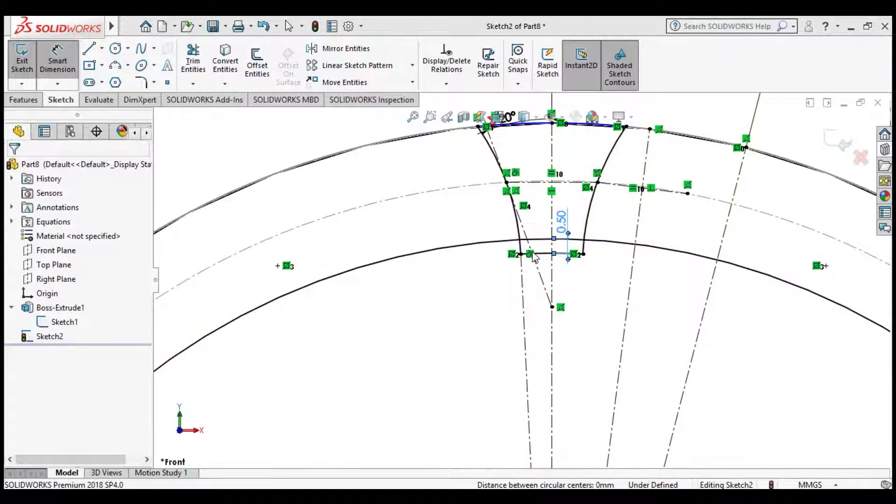
key("Escape")
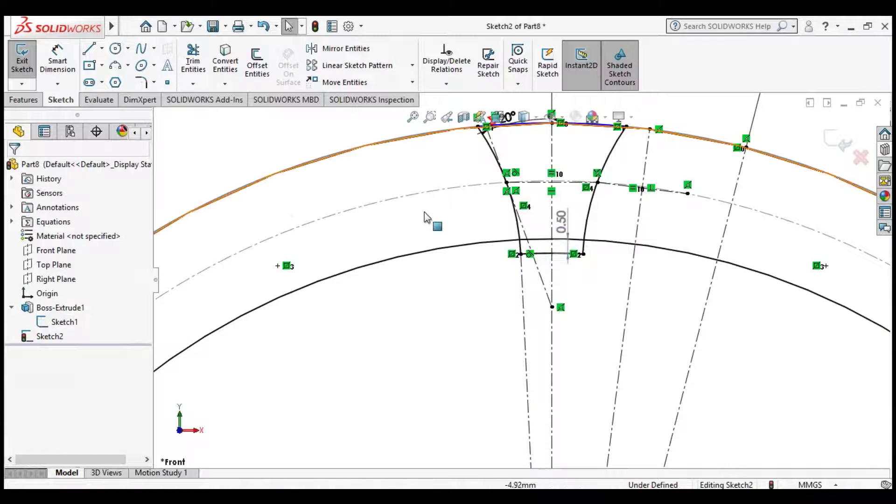
Exit the tooth-gap sketch and clear its selection.
scroll(366, 210, "up", 4)
scroll(593, 250, "down", 4)
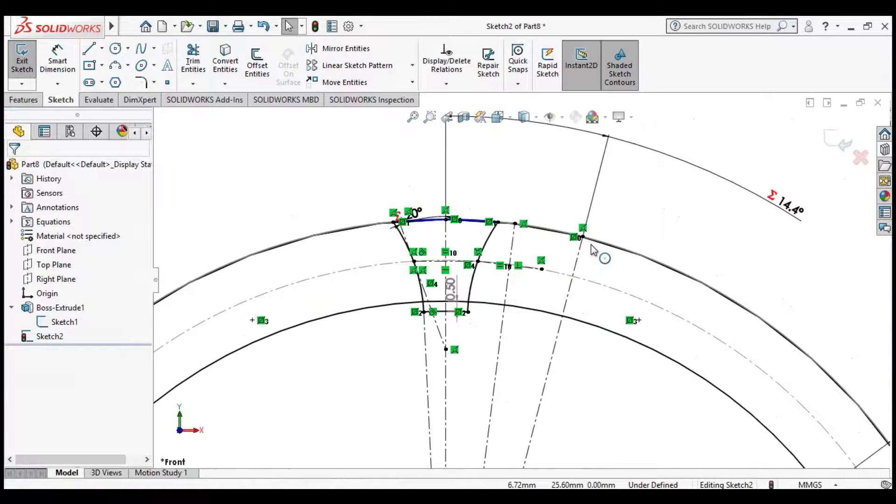
left_click(20, 65)
scroll(516, 202, "up", 6)
scroll(587, 279, "down", 5)
scroll(450, 314, "up", 7)
scroll(516, 306, "down", 3)
scroll(541, 242, "down", 4)
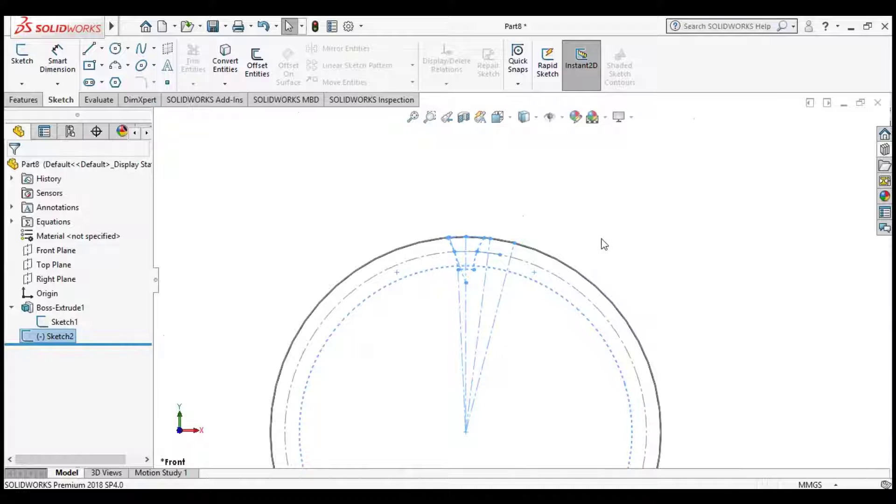
mouse_move(620, 246)
middle_mouse_down()
mouse_move(604, 259)
mouse_move(608, 274)
mouse_move(606, 244)
mouse_move(474, 274)
middle_mouse_up()
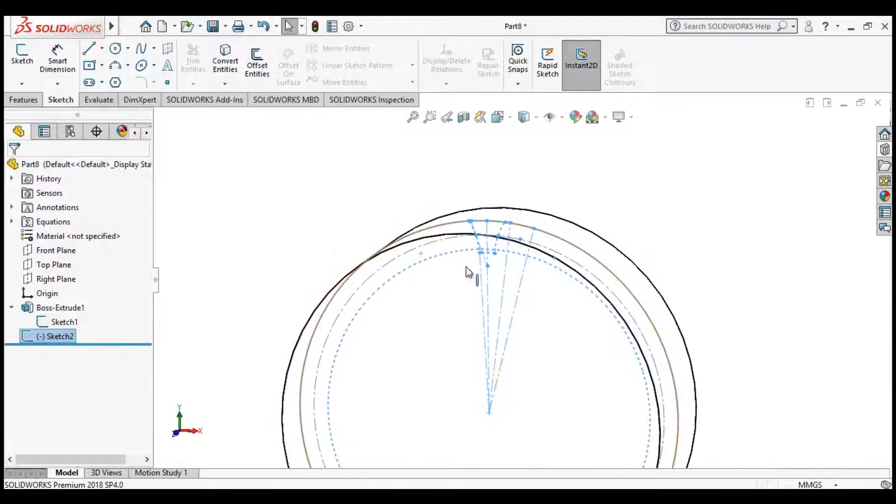
left_click(316, 258)
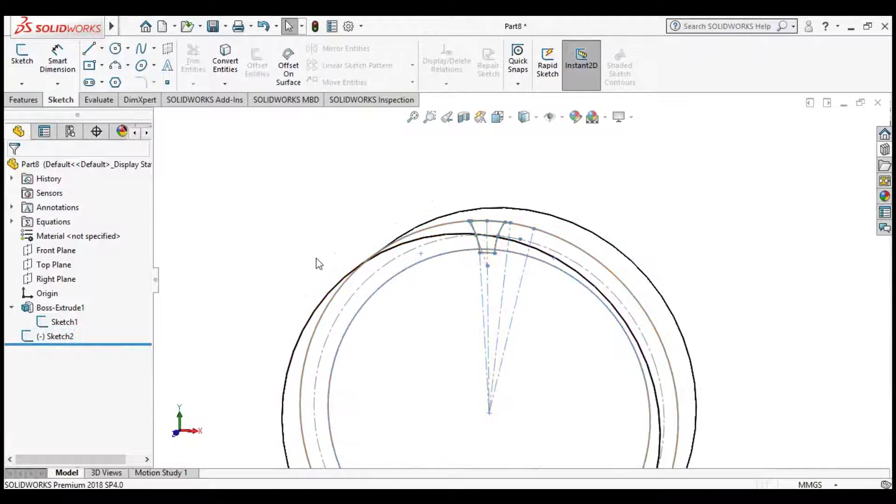
Cut the tooth-gap contour through the disc with end condition Through All - Both, and display the model shaded with edges.
left_click(24, 100)
left_click(202, 61)
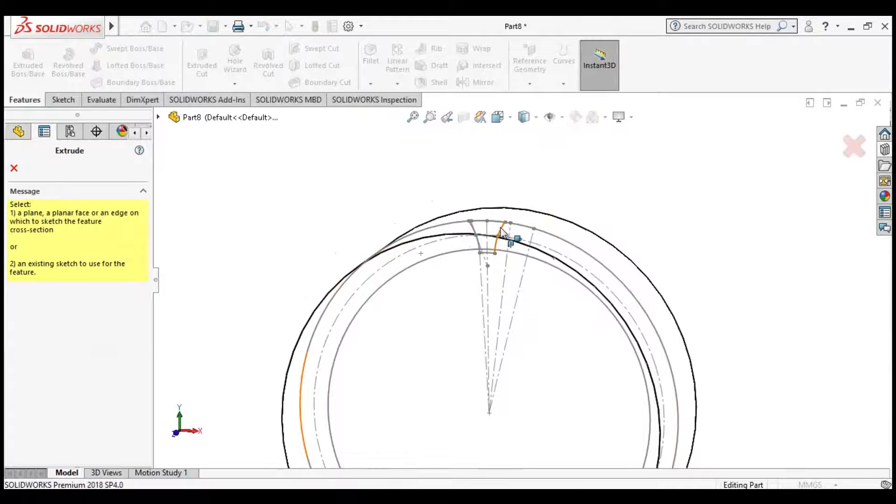
key("Escape")
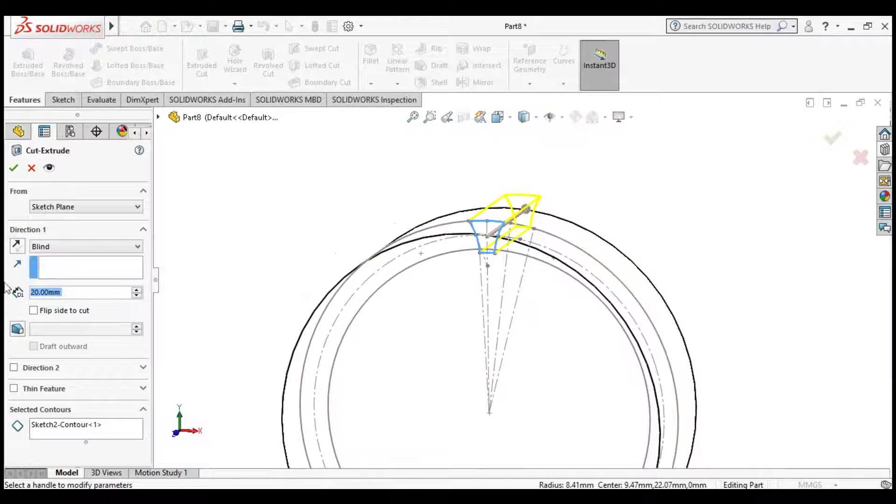
left_click(55, 247)
left_click(75, 327)
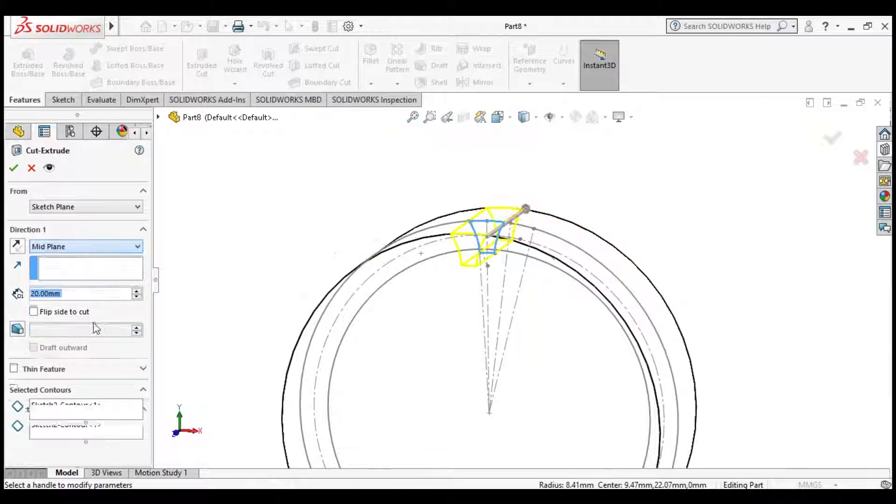
left_click(74, 246)
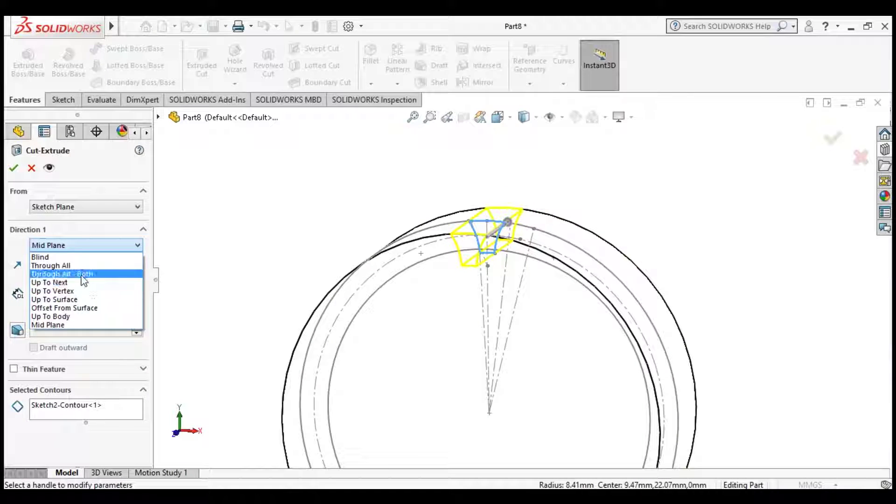
left_click(54, 274)
middle_click_drag(652, 244, 596, 283)
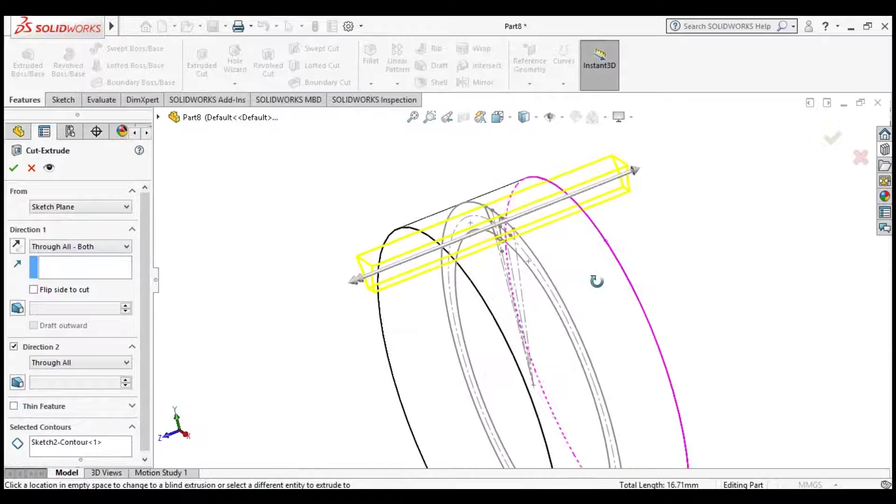
left_click(525, 117)
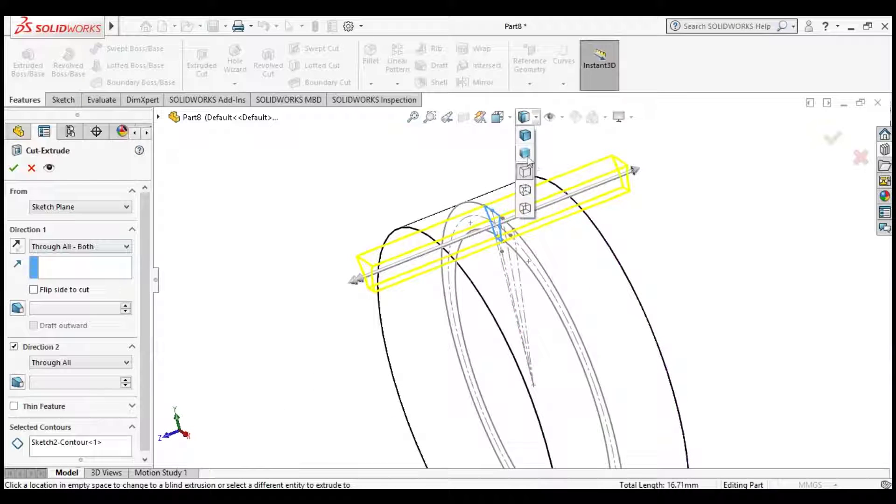
left_click(526, 136)
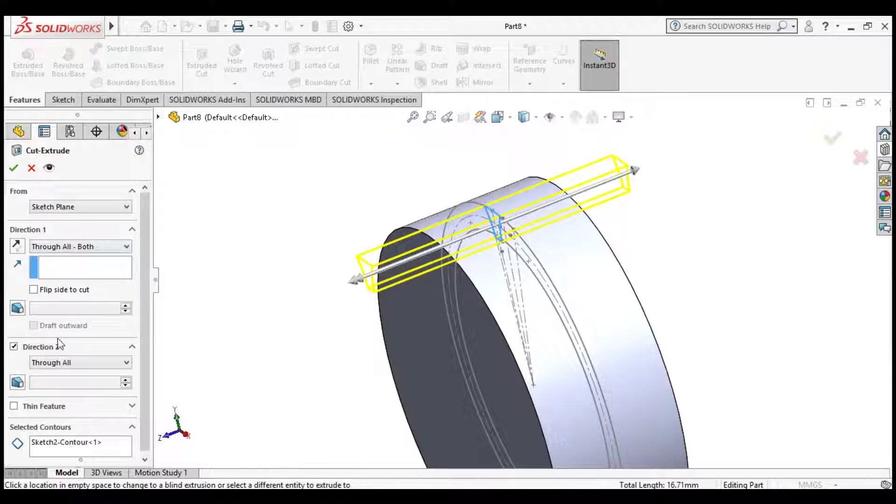
left_click(13, 169)
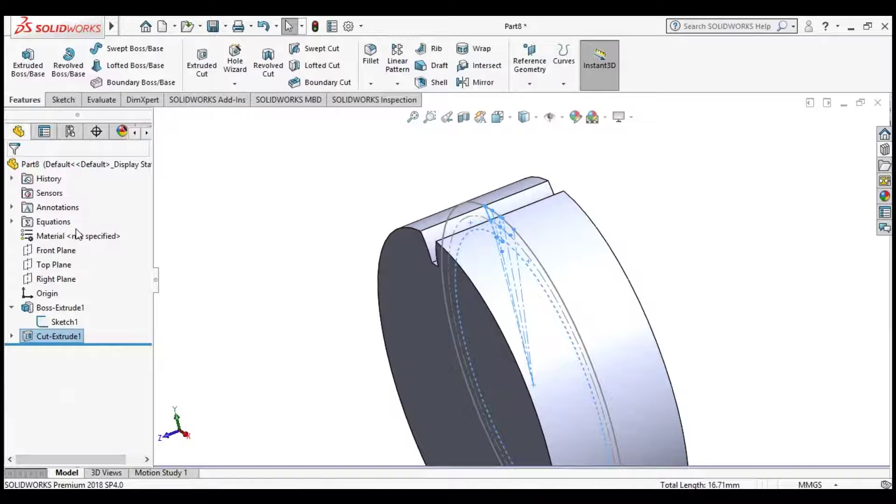
Hide Sketch1, the sketch of the base disc extrusion.
left_click(58, 308)
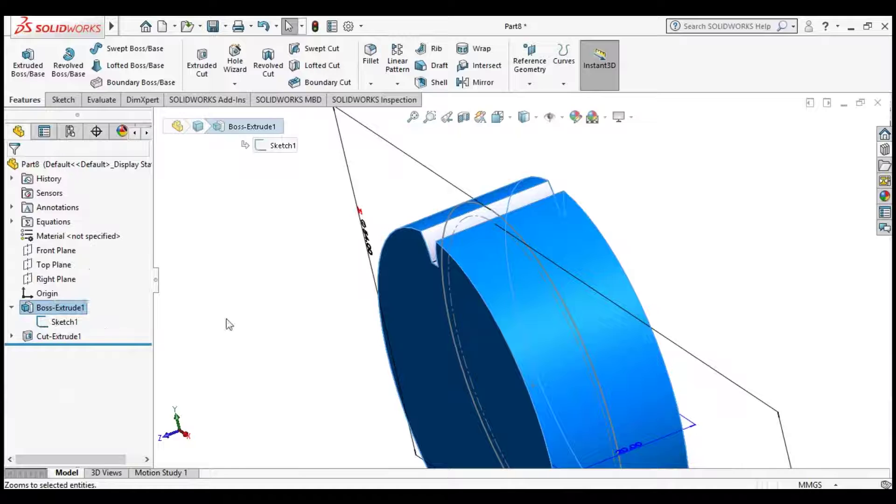
left_click(64, 322)
left_click(78, 308)
left_click(260, 278)
mouse_move(260, 279)
middle_mouse_down()
mouse_move(294, 242)
mouse_move(374, 255)
mouse_move(334, 261)
mouse_move(348, 214)
mouse_move(345, 236)
mouse_move(330, 244)
middle_mouse_up()
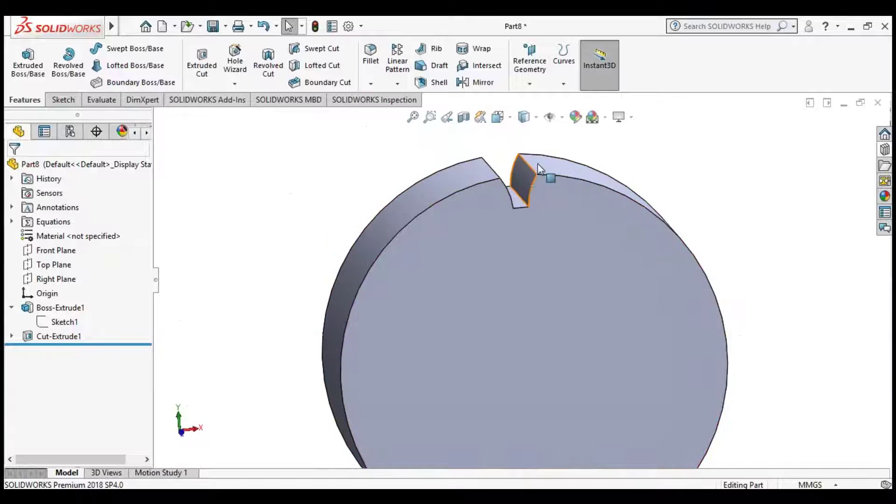
Fillet the two lengthwise edges at the bottom of the tooth gap with the radius equation =0.3 * "module".
scroll(517, 209, "down", 5)
left_click(452, 304)
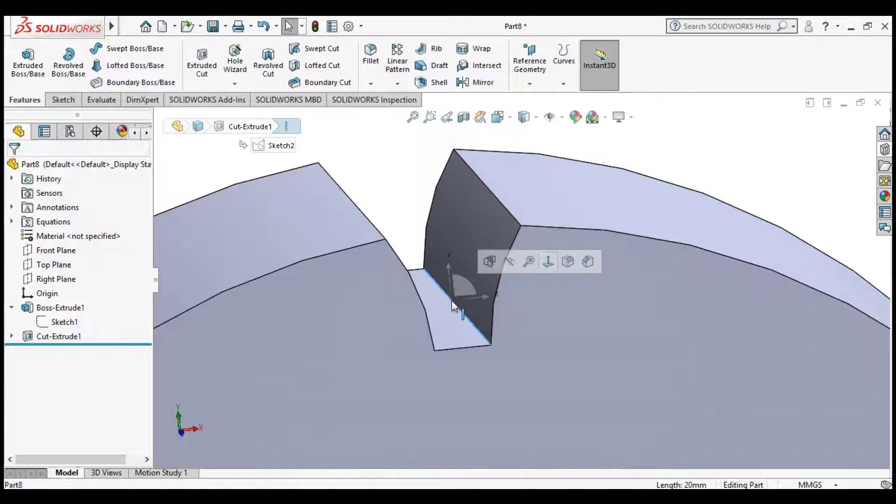
left_click(708, 154)
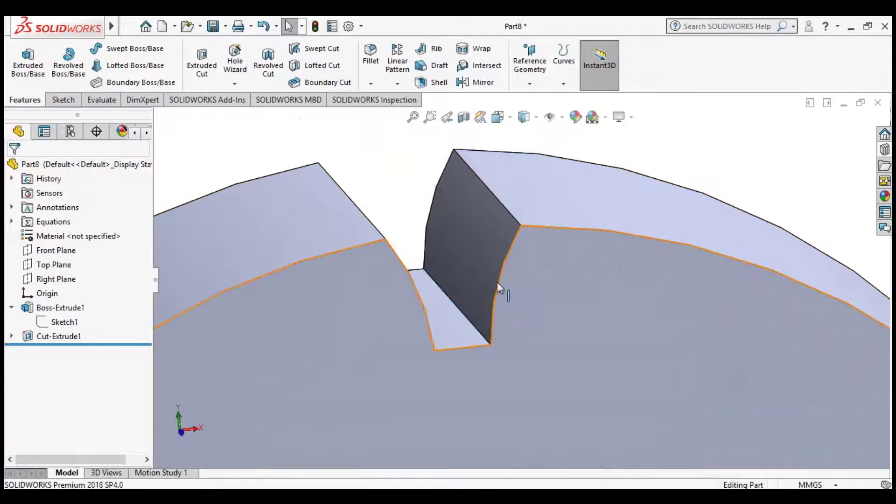
scroll(457, 308, "down", 4)
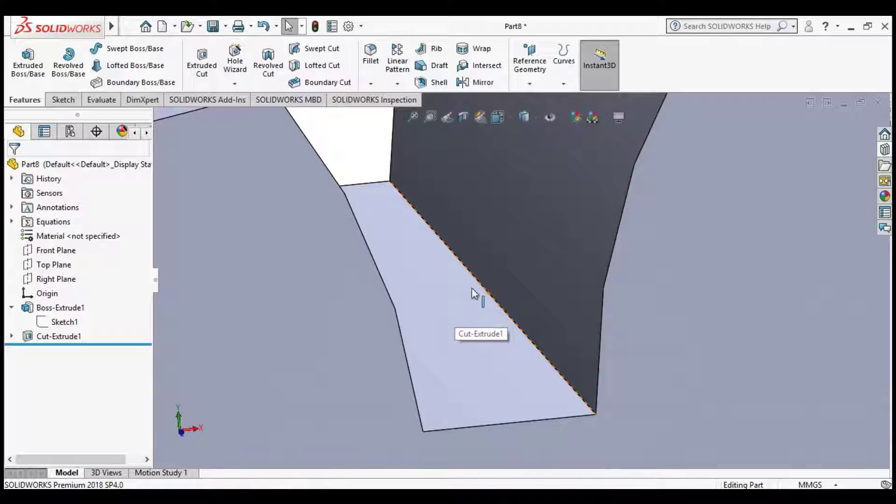
left_click(470, 296)
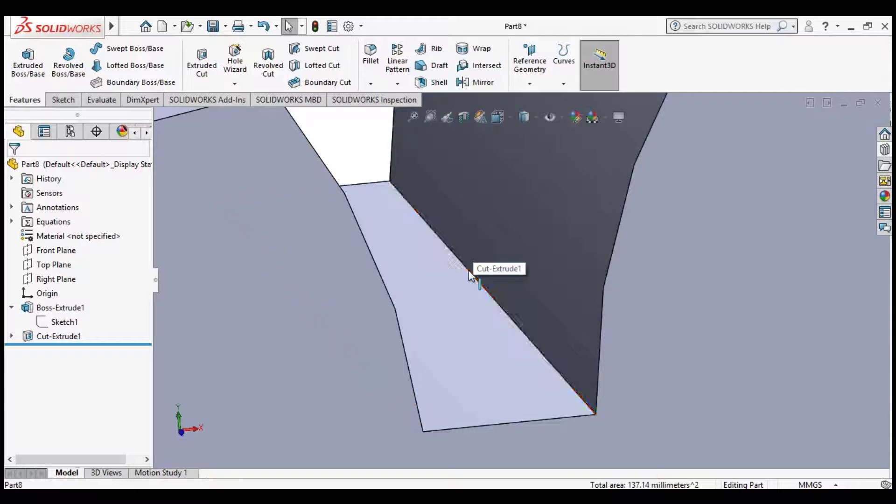
left_click(558, 261)
middle_click_drag(558, 261, 539, 266)
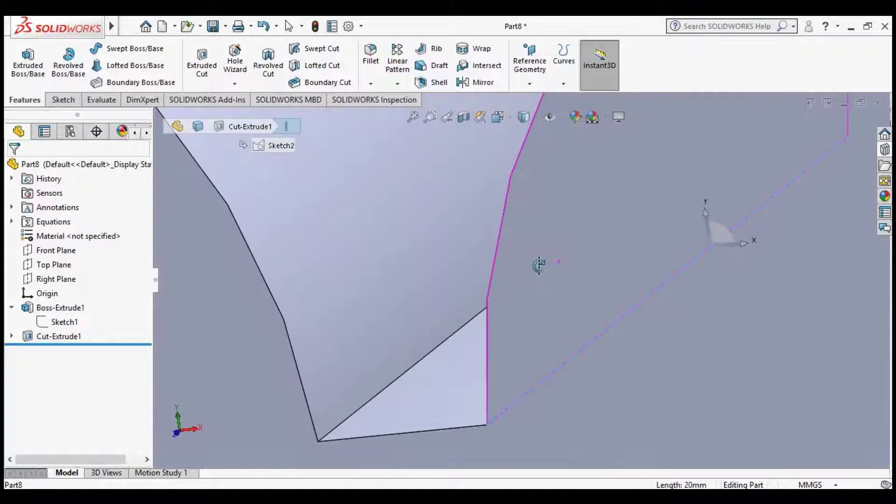
left_click(455, 331)
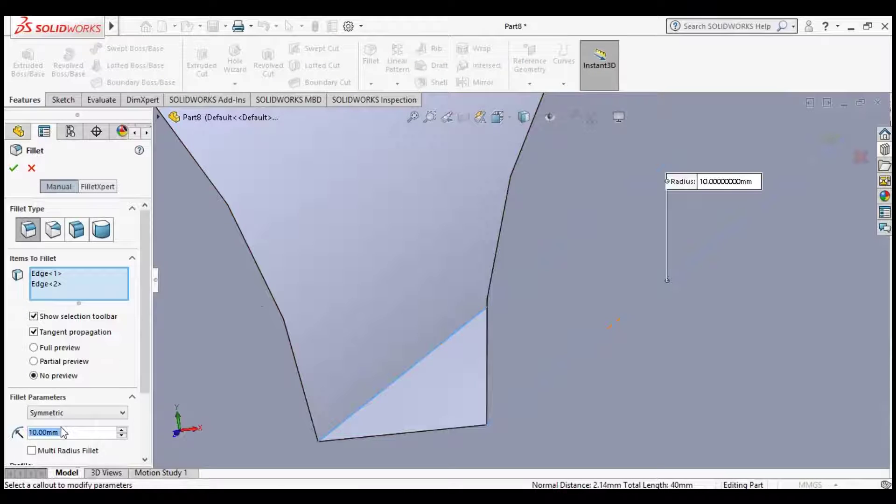
type("0")
key("BackSpace")
type("=0.3")
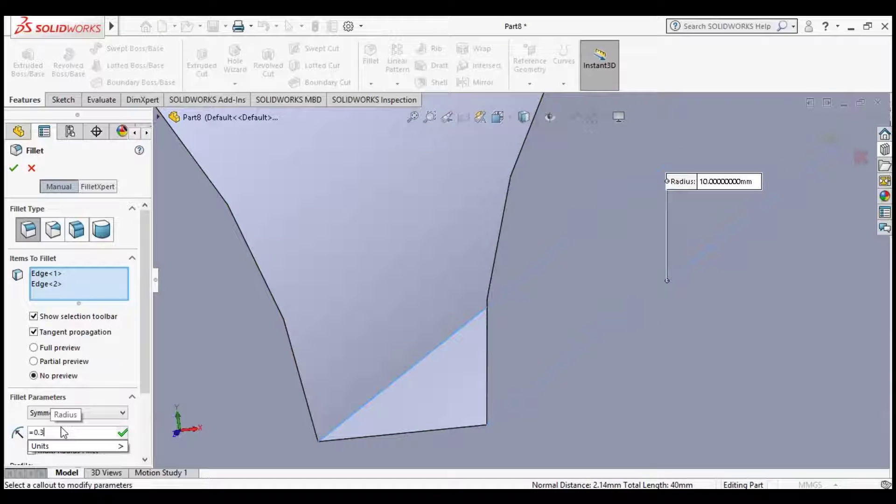
type(" * m")
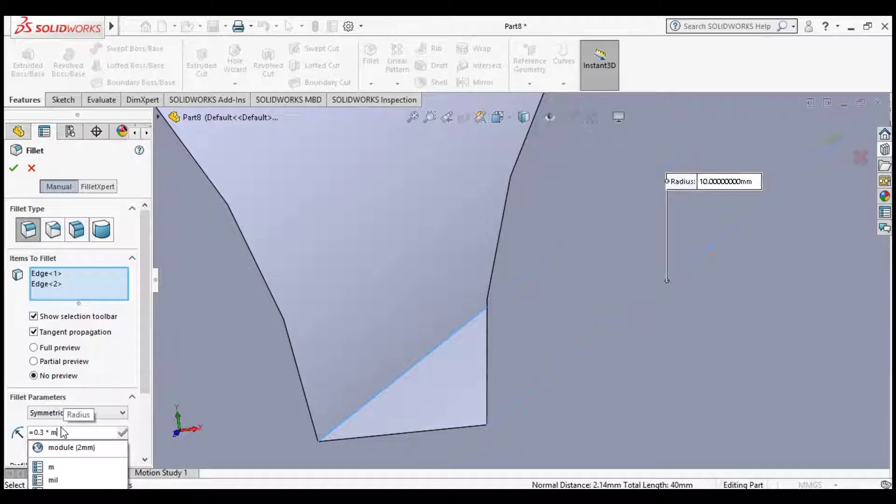
left_click(68, 448)
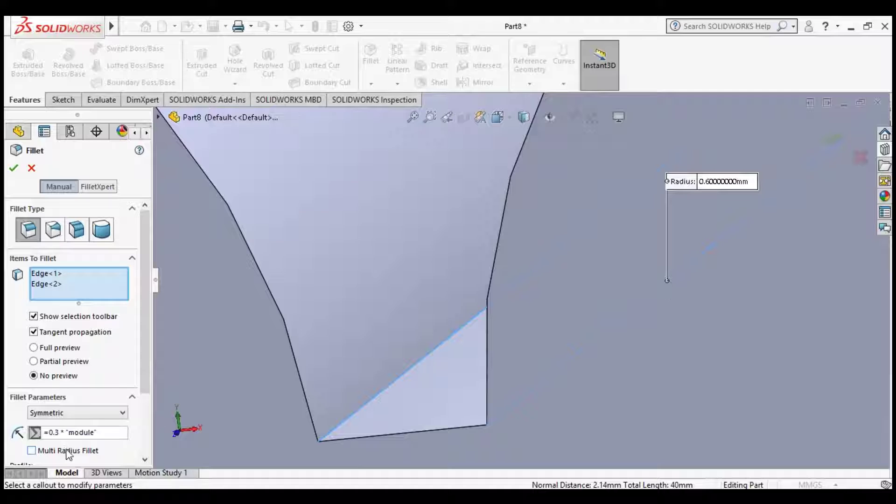
left_click(14, 171)
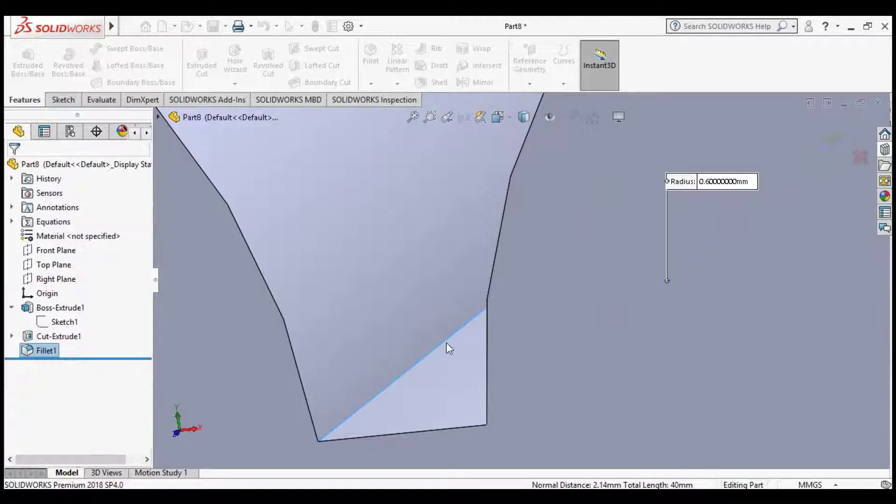
scroll(531, 267, "up", 5)
scroll(530, 267, "down", 4)
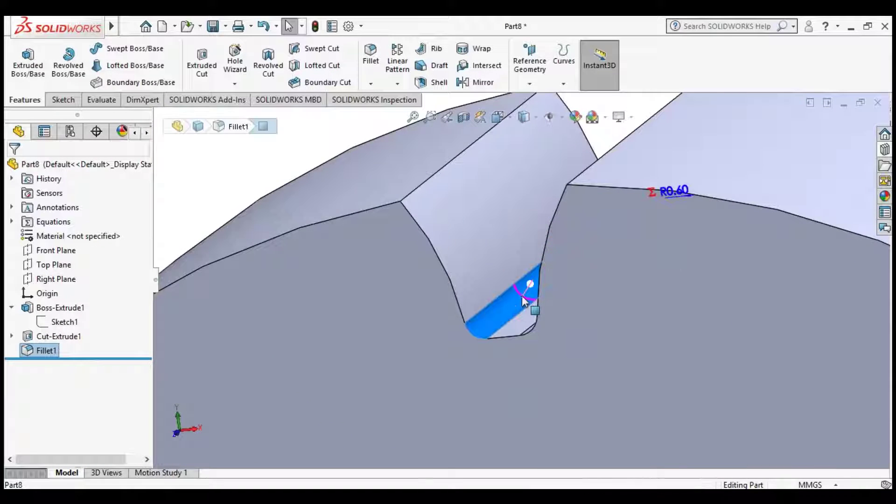
scroll(476, 271, "up", 5)
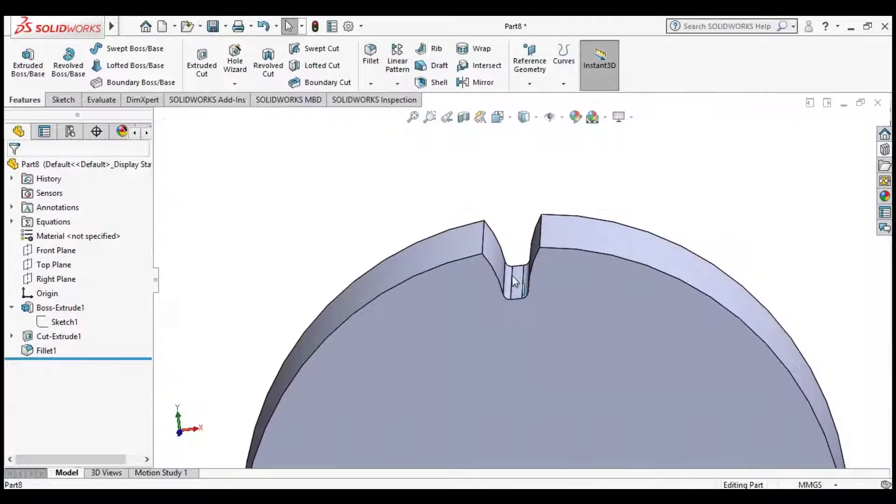
Circular-pattern the tooth-gap cut and its fillet about the disc's central temporary axis, with 15° instance spacing and 25 instances.
middle_click_drag(514, 281, 516, 256)
left_click(516, 256)
left_click(46, 352)
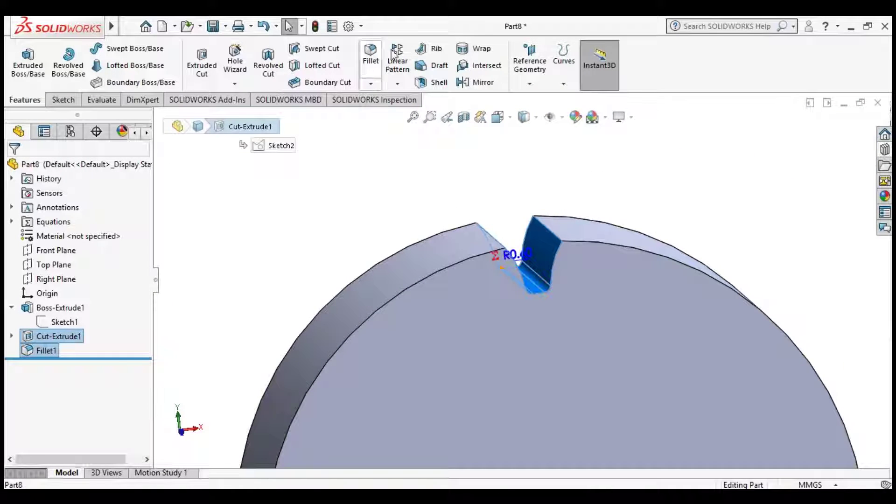
left_click(398, 84)
left_click(419, 142)
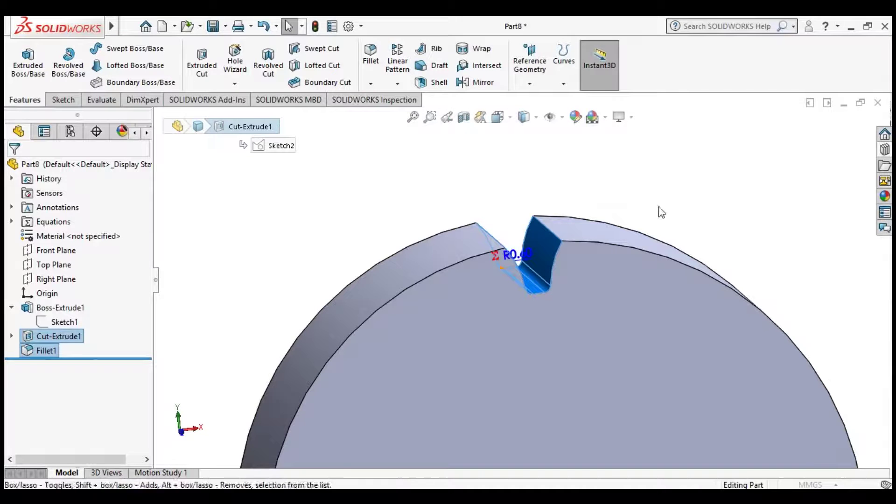
middle_click_drag(702, 211, 555, 238)
scroll(537, 373, "up", 5)
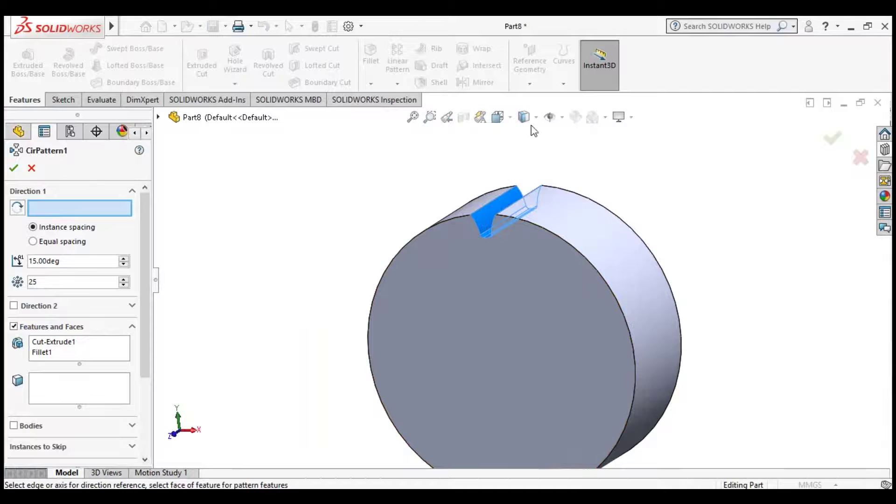
mouse_move(563, 117)
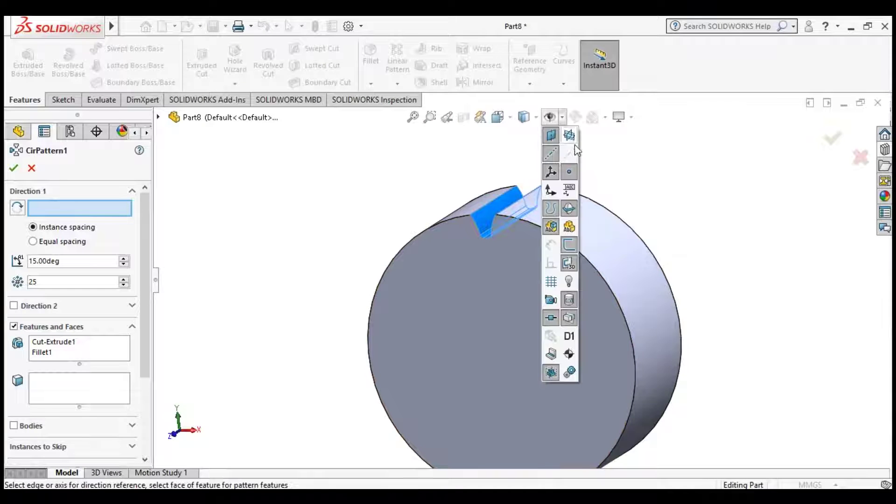
left_click(573, 151)
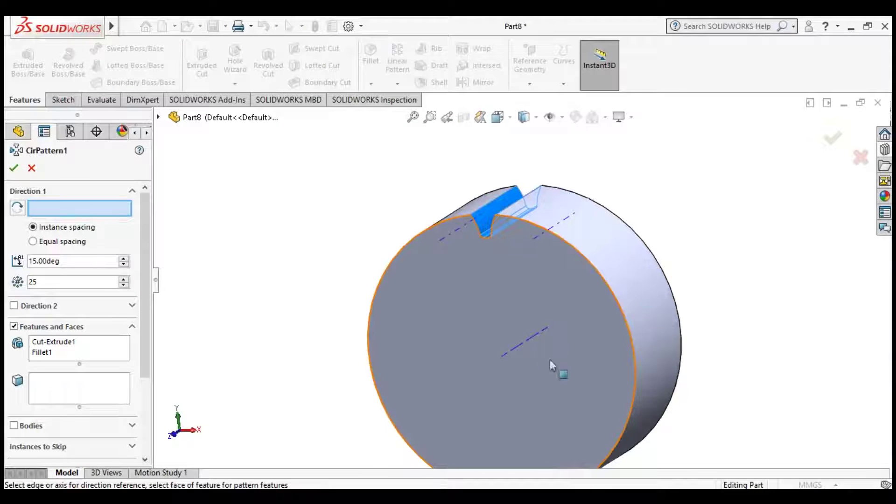
left_click(516, 347)
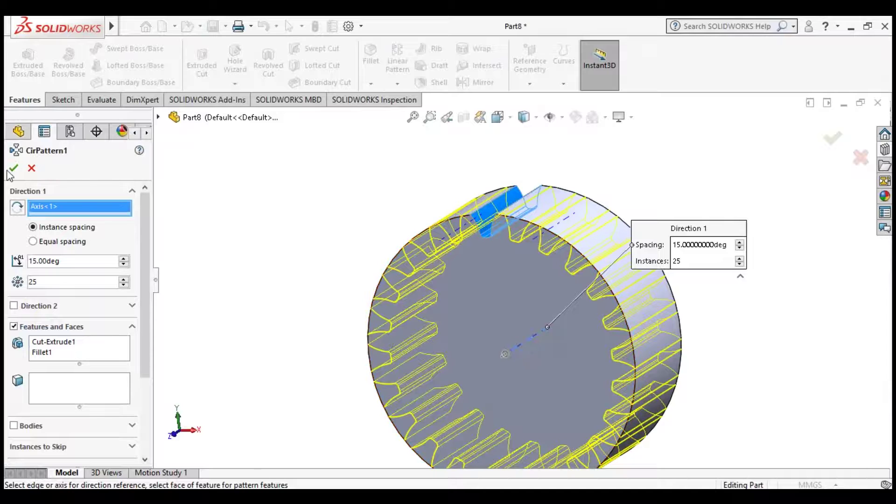
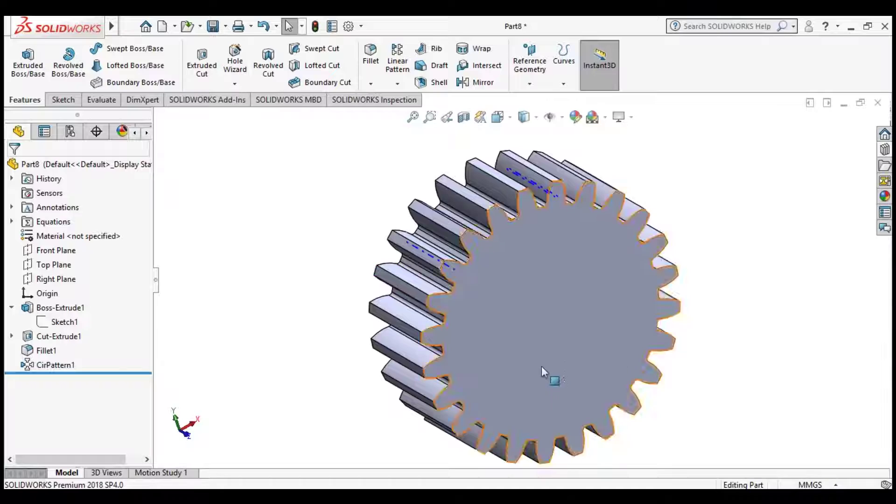
On a new Front Plane sketch viewed face-on, draw a circle centred on the origin with a radius of 5 mm.
left_click(54, 251)
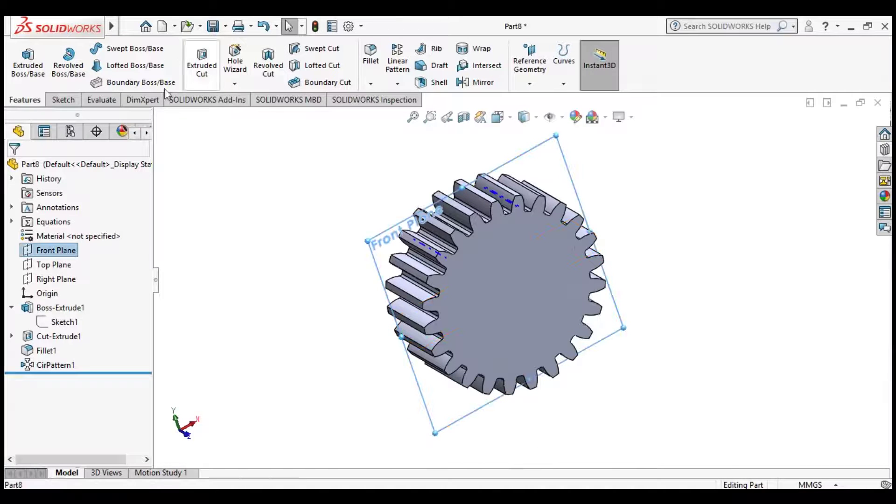
left_click(63, 99)
left_click(21, 61)
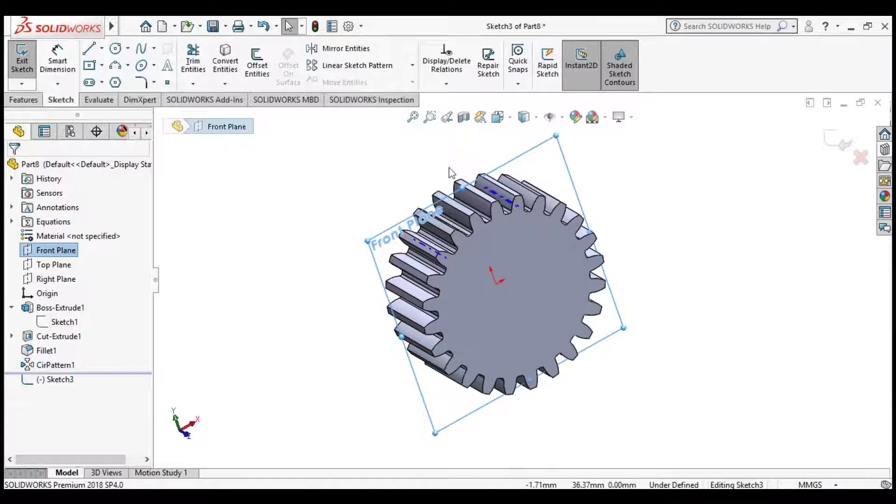
right_click(52, 255)
left_click(59, 174)
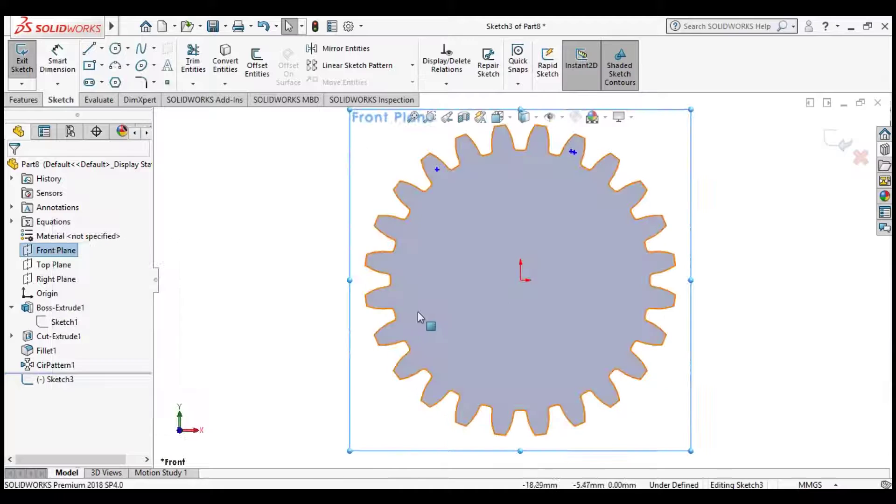
left_click(116, 48)
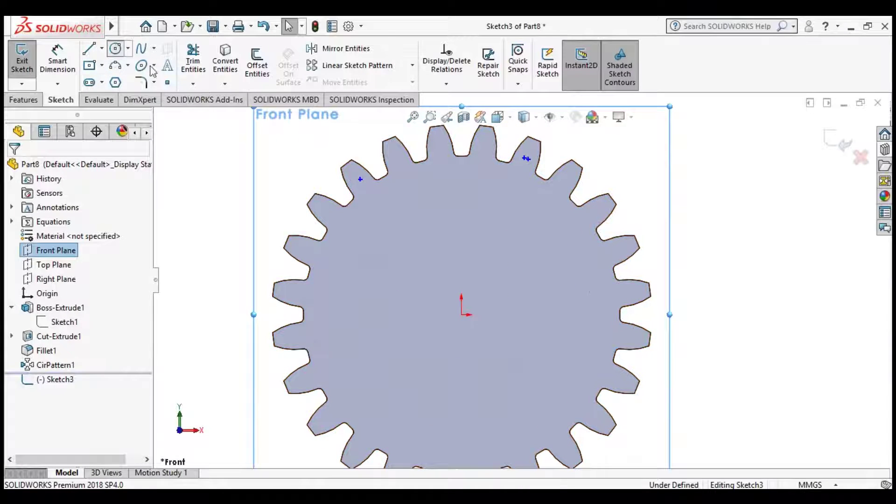
left_click(461, 315)
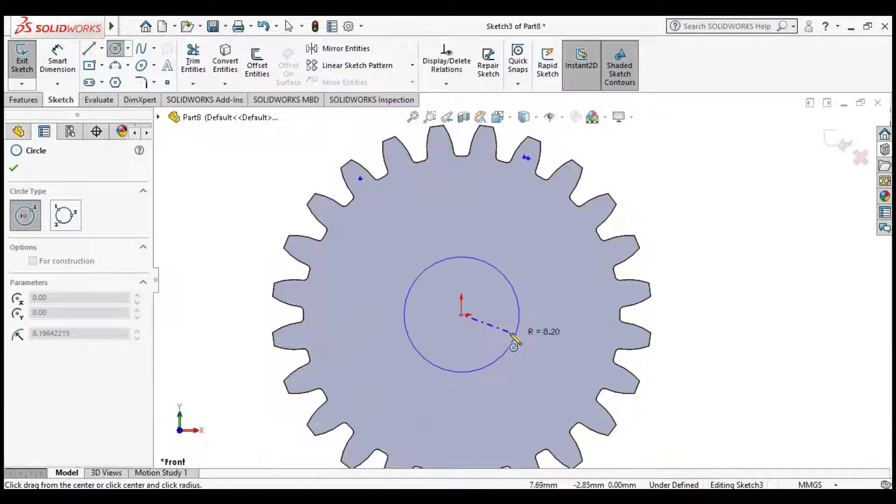
left_click(494, 335)
scroll(60, 416, "down", 1)
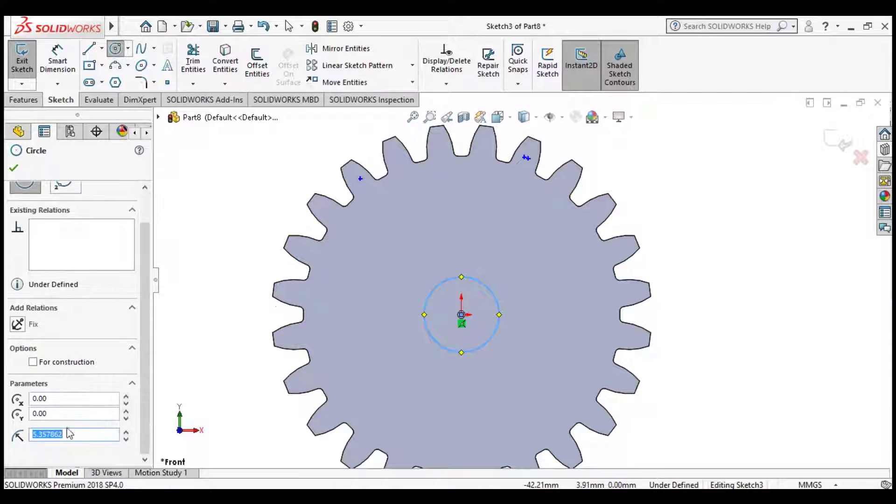
type("5")
key("Return")
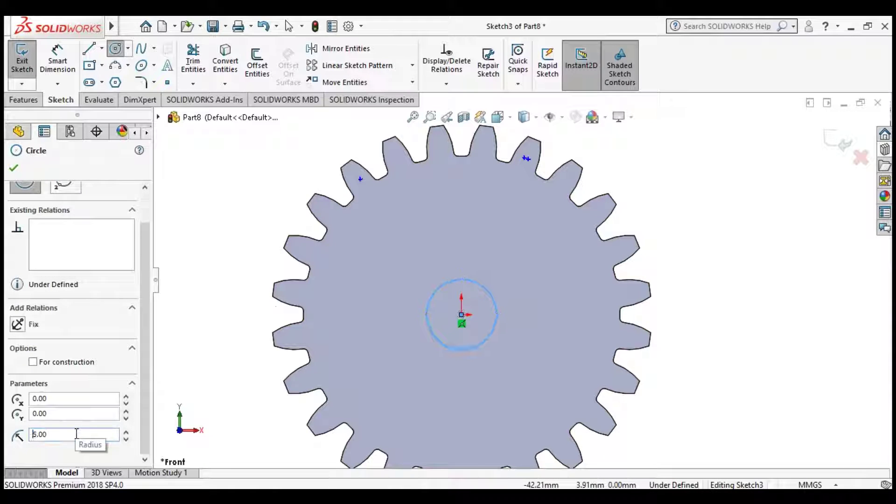
left_click(14, 170)
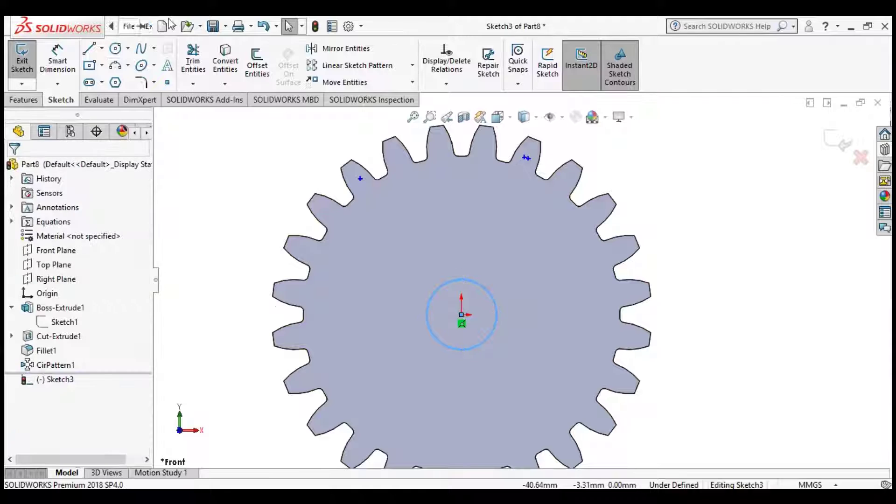
Sketch a center rectangle about 2.2 by 2.1 mm centred on the topmost point of the bore circle.
key("r")
left_click(461, 279)
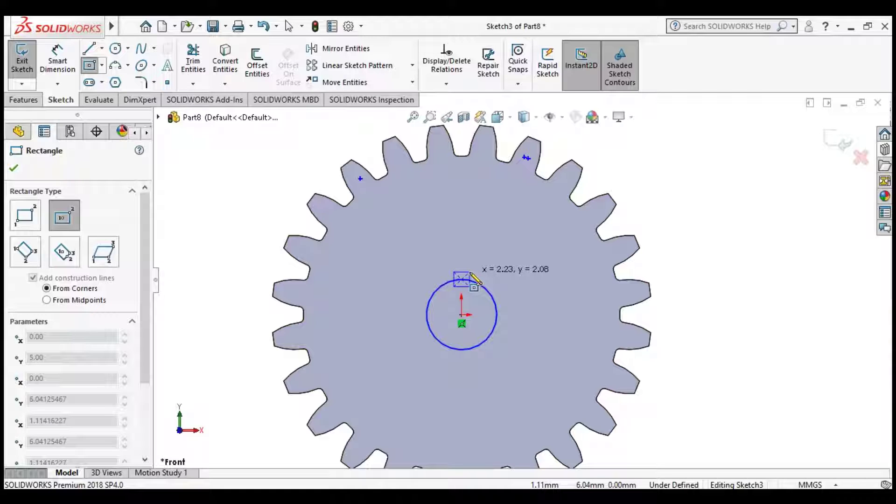
left_click(470, 273)
key("Escape")
Trim the rectangle's lines inside the circle and the arc inside the rectangle to leave a bore-and-keyway outline, and exit the sketch.
scroll(454, 277, "down", 8)
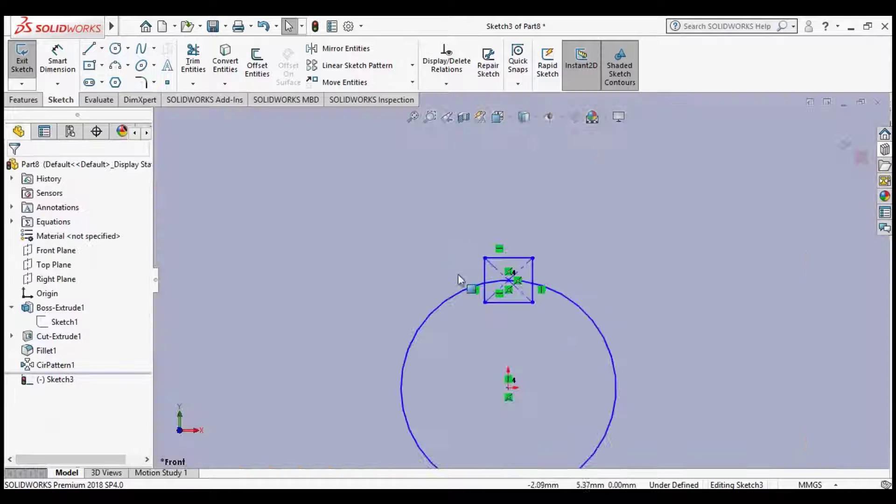
left_click(193, 61)
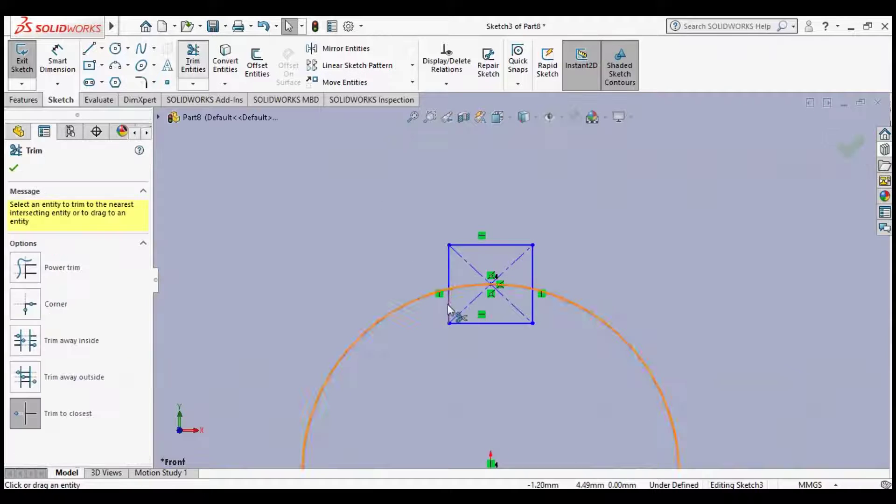
left_click(482, 322)
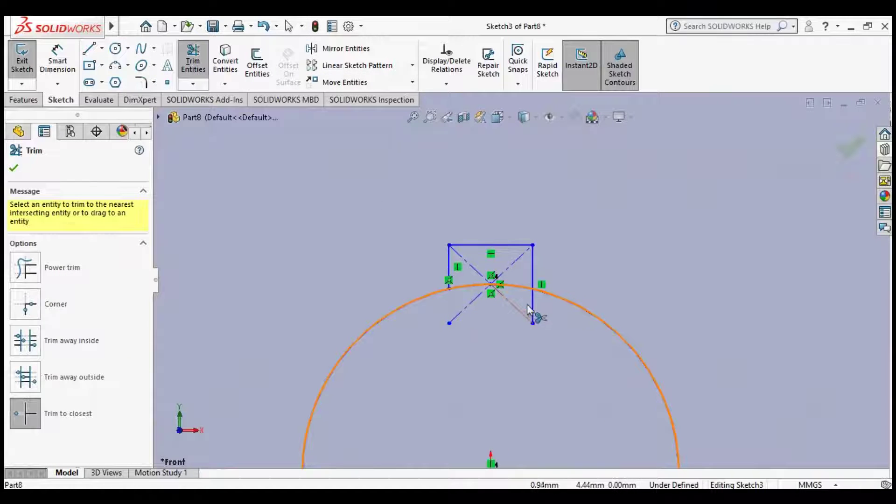
left_click(532, 304)
left_click(521, 289)
left_click(469, 287)
key("Escape")
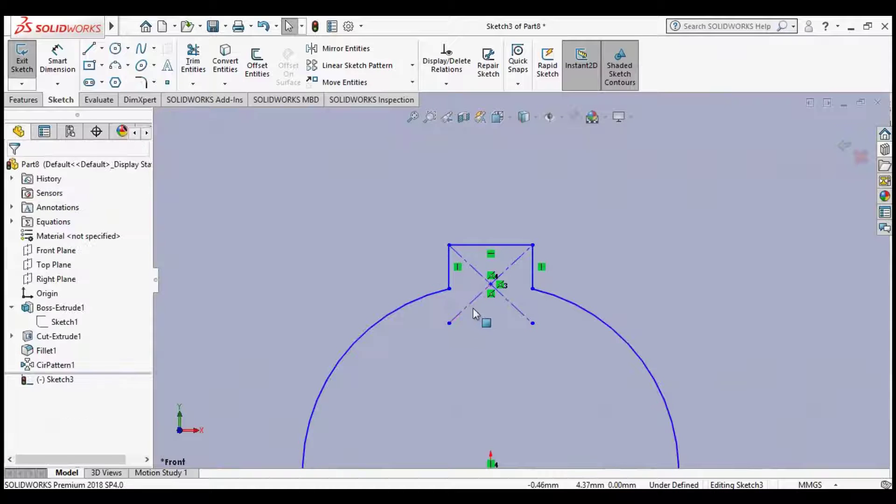
left_click(18, 59)
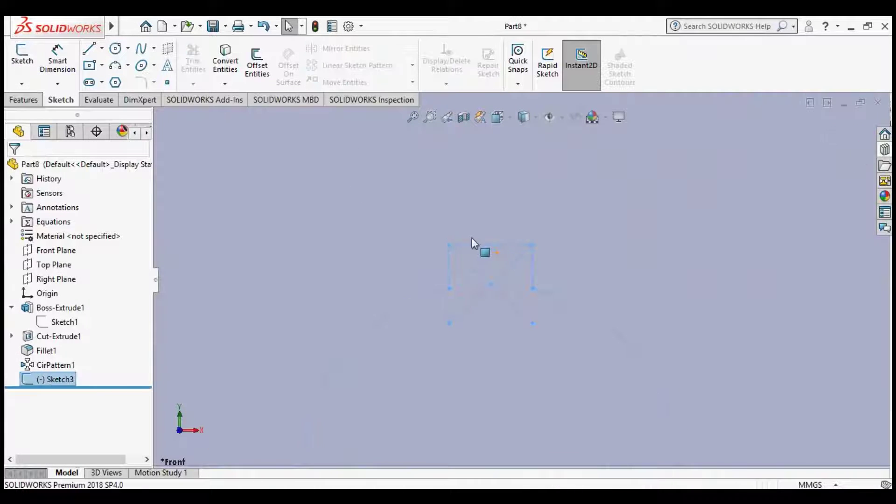
Cut the bore-and-keyway sketch through the gear with end condition Through All - Both.
scroll(531, 301, "down", 3)
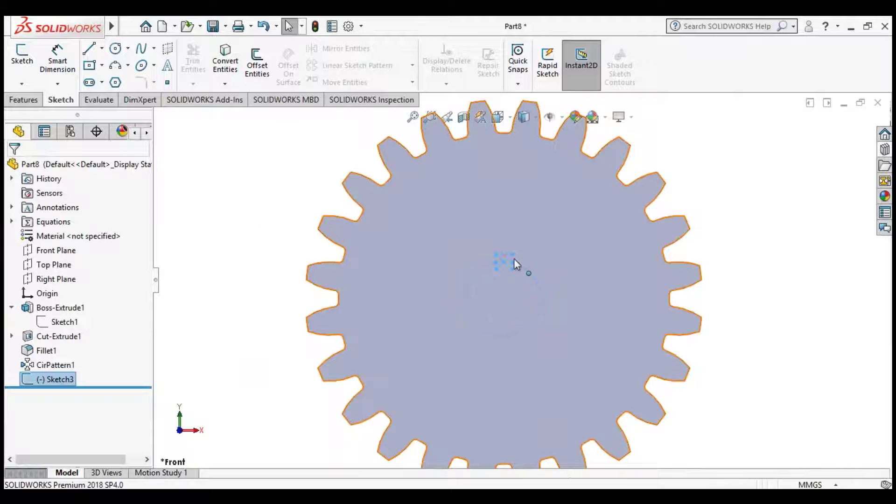
left_click(23, 100)
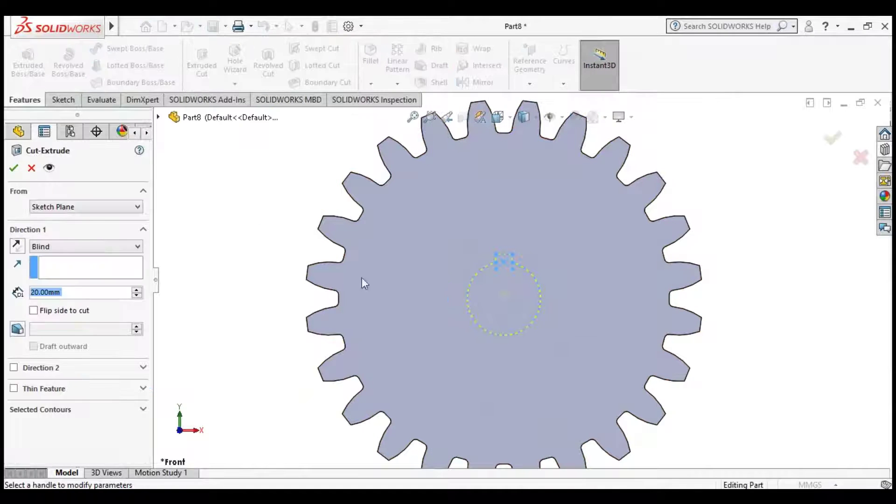
middle_click_drag(739, 241, 698, 270)
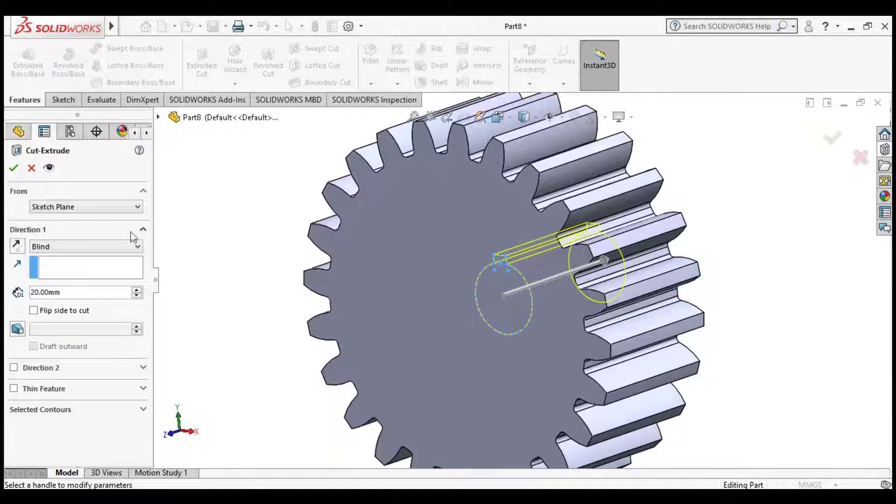
left_click(86, 247)
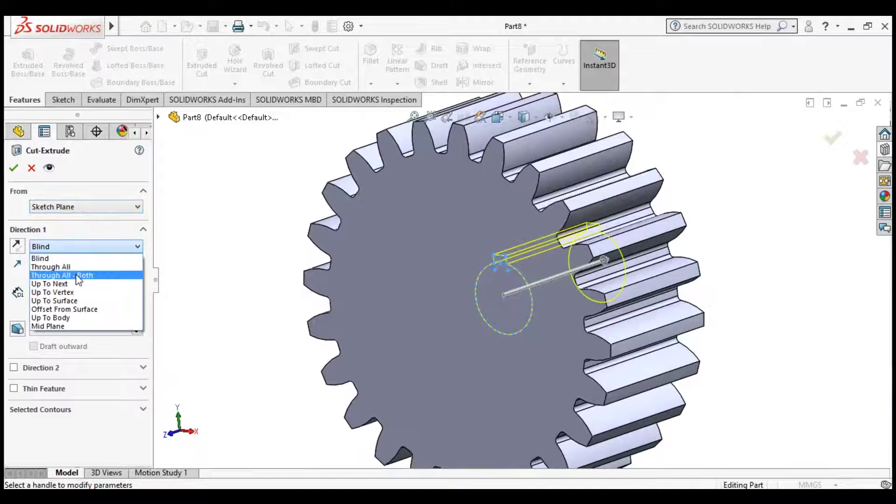
left_click(70, 274)
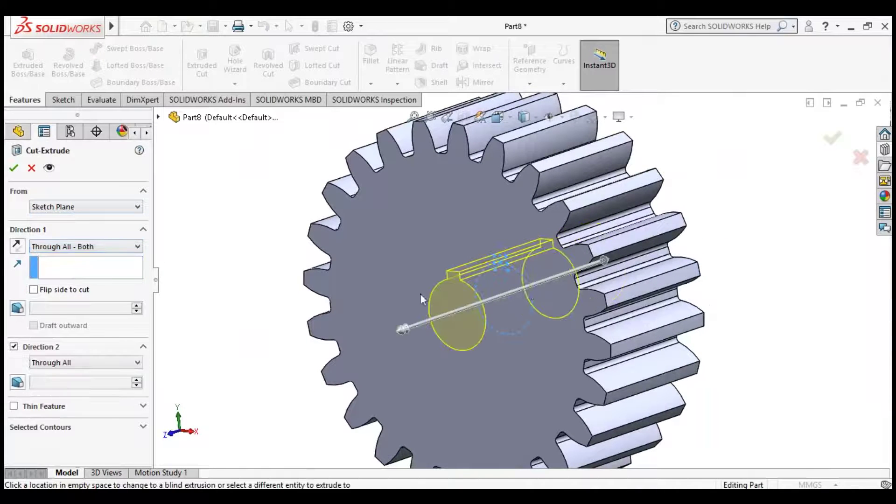
left_click(13, 168)
middle_click_drag(430, 273, 496, 269)
scroll(486, 267, "up", 5)
scroll(486, 267, "down", 3)
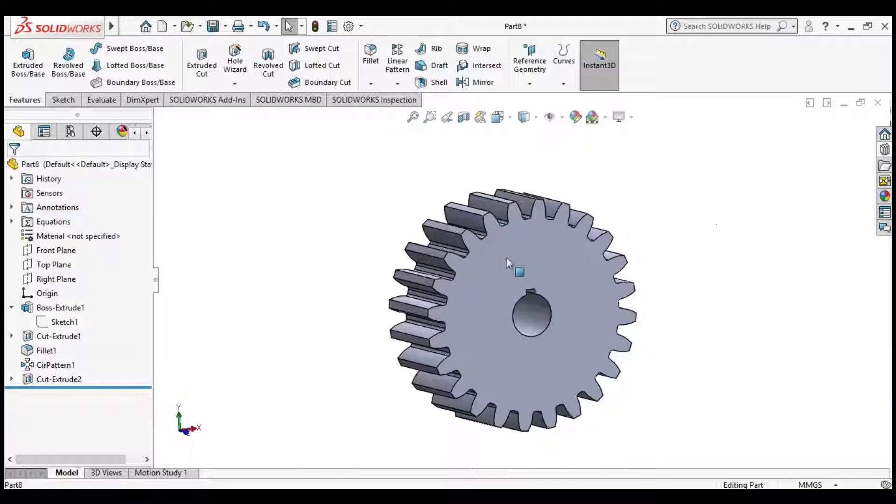
Assign Plain Carbon Steel as the gear's material and inspect the gear.
right_click(65, 237)
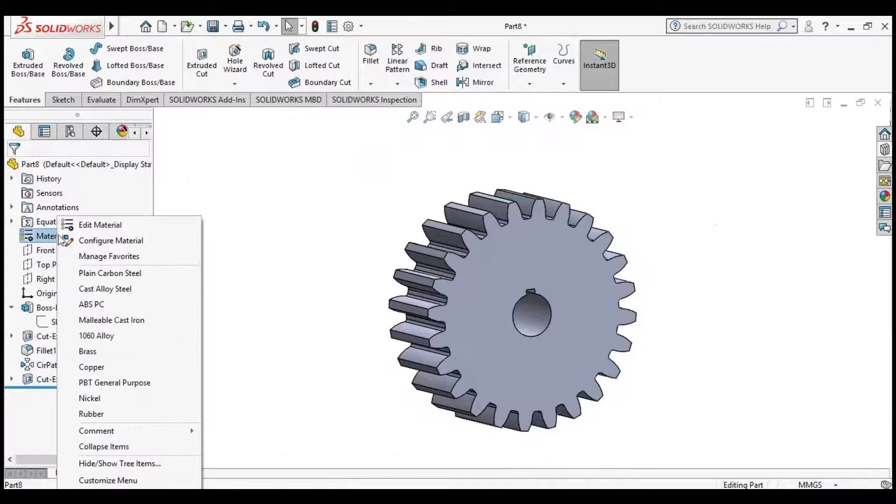
left_click(110, 273)
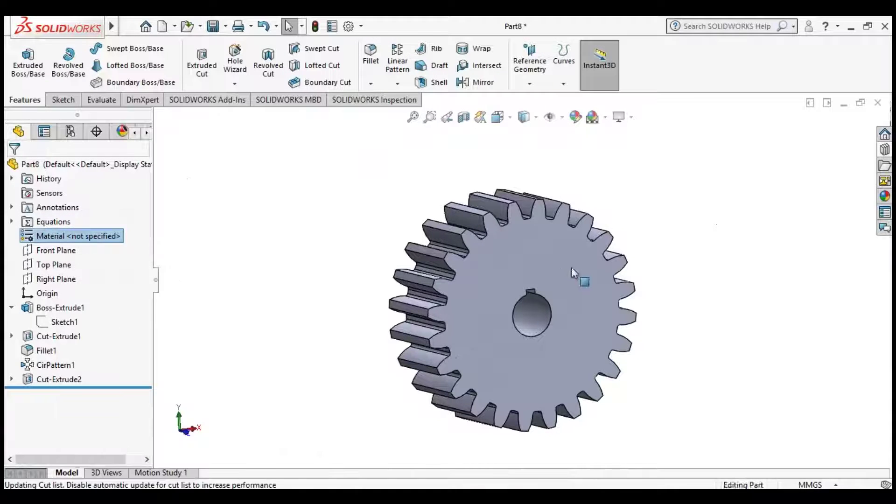
scroll(555, 301, "down", 3)
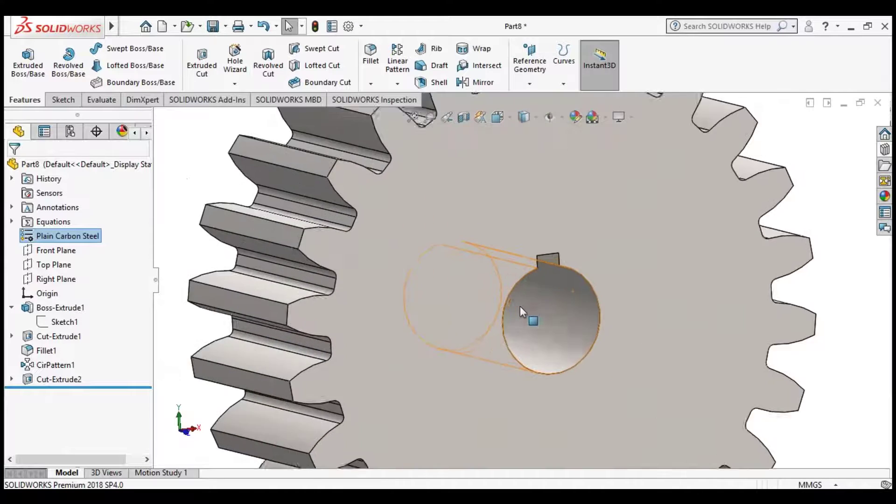
scroll(520, 306, "up", 3)
middle_click_drag(658, 261, 595, 285)
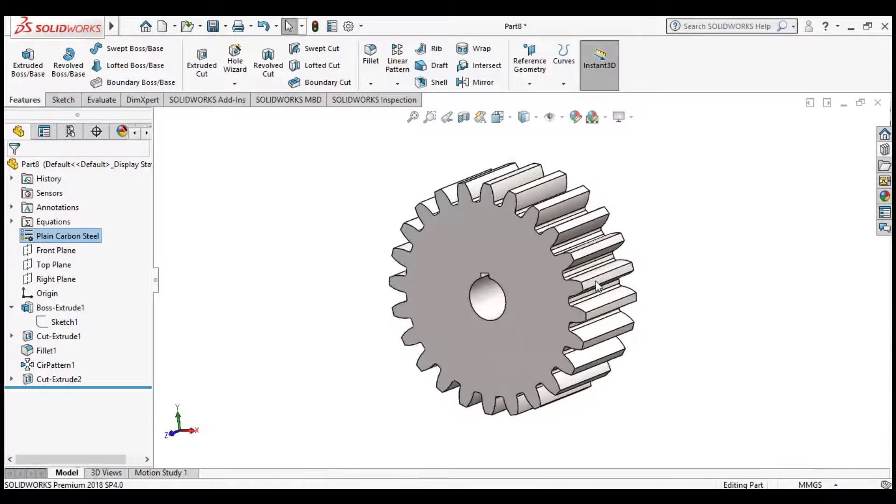
Collapse the feature tree pane and show the gear in the isometric view.
left_click(156, 280)
left_click(424, 117)
left_click(426, 117)
left_click(429, 117)
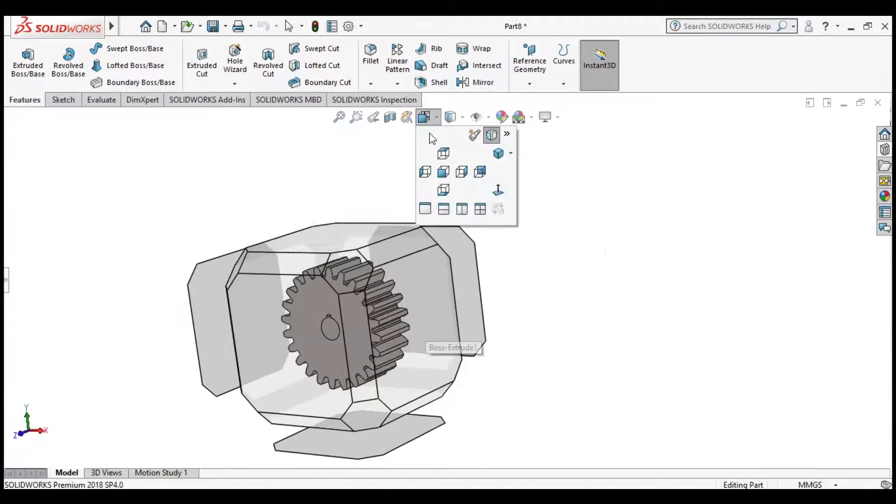
left_click(512, 154)
left_click(520, 170)
scroll(433, 306, "up", 2)
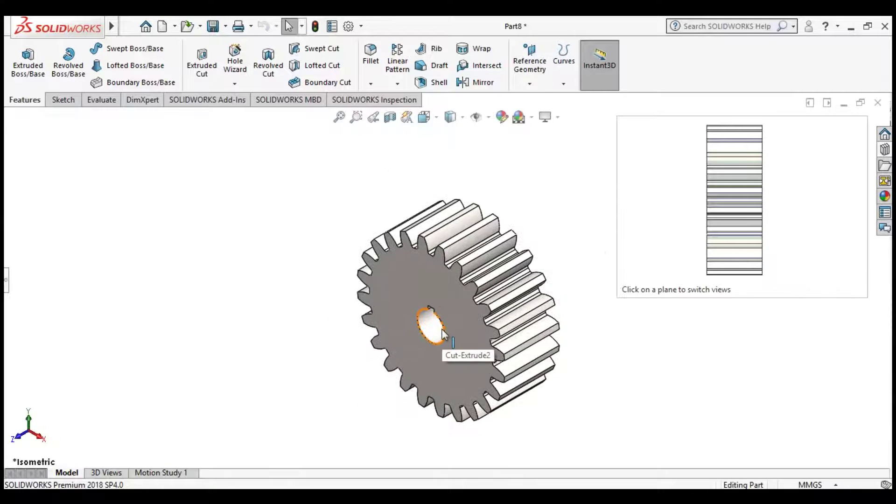